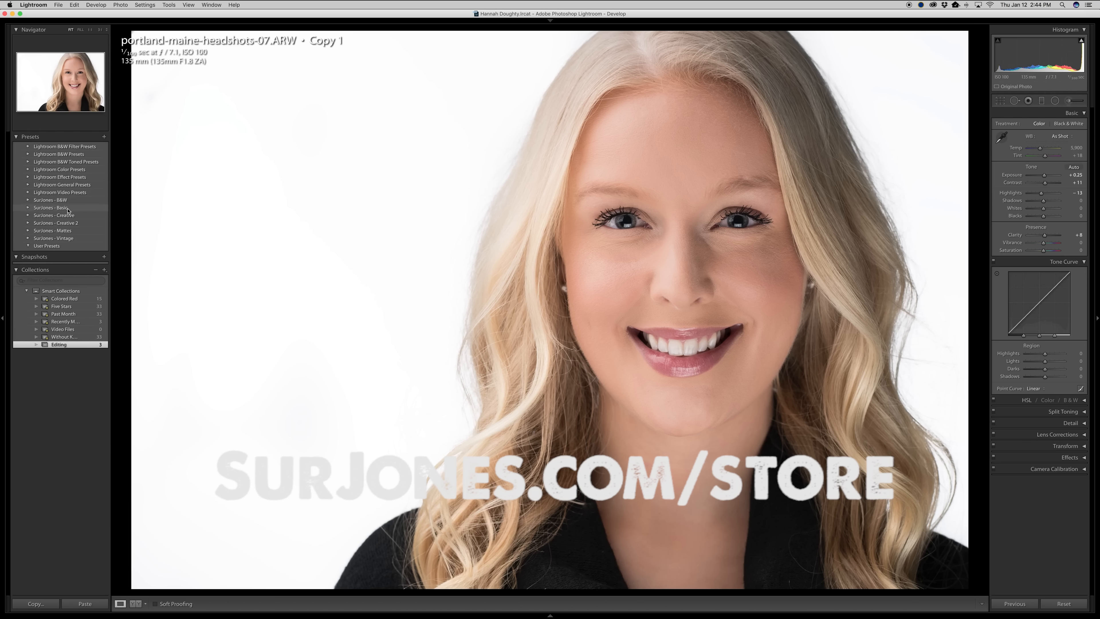
Expand the SurJones - Basic preset group, look through its presets, and collapse the group again.
left_click(28, 207)
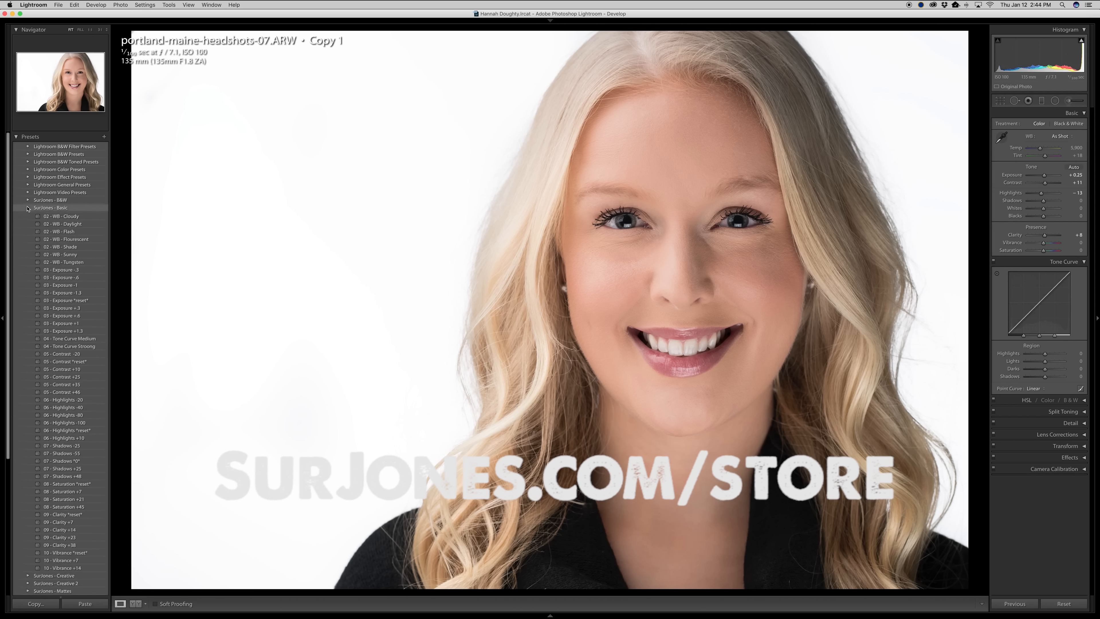
scroll(66, 205, "down", 1)
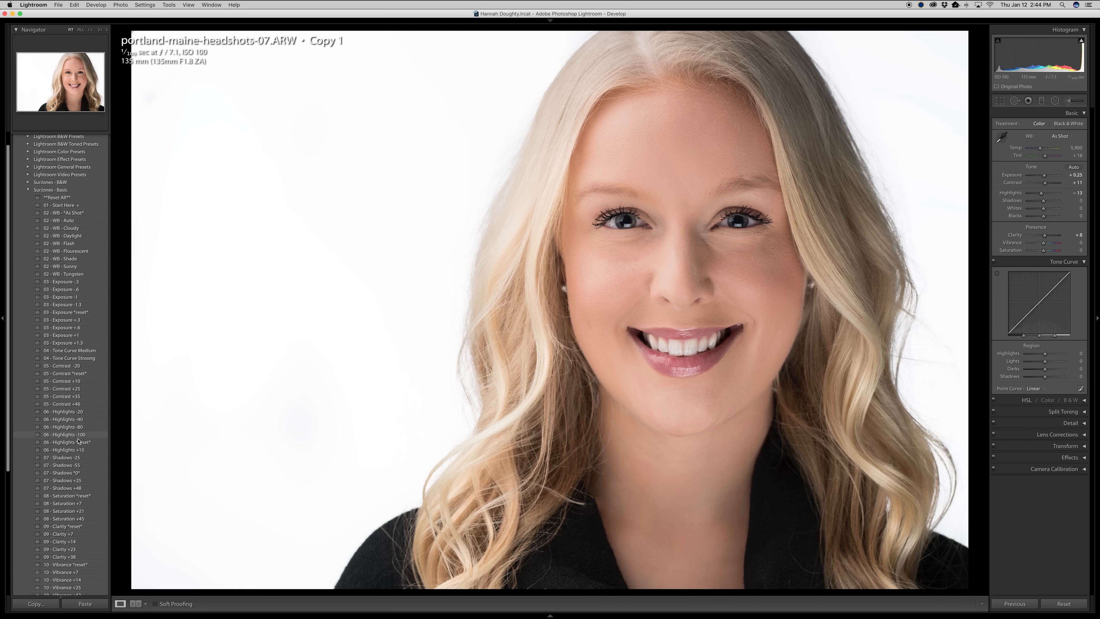
scroll(72, 476, "down", 5)
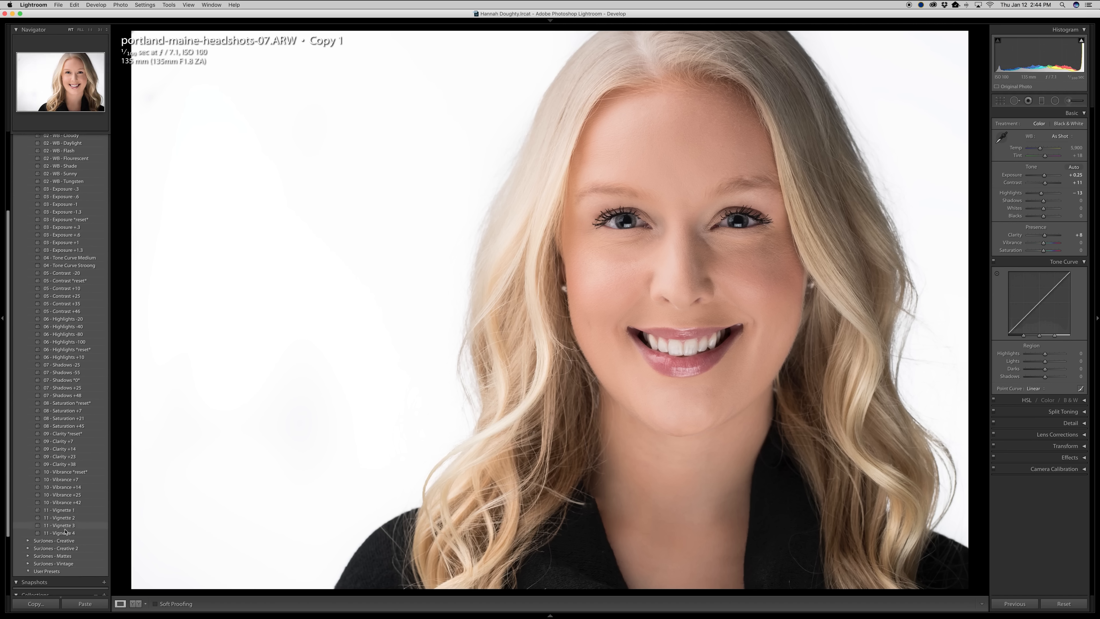
scroll(69, 213, "up", 5)
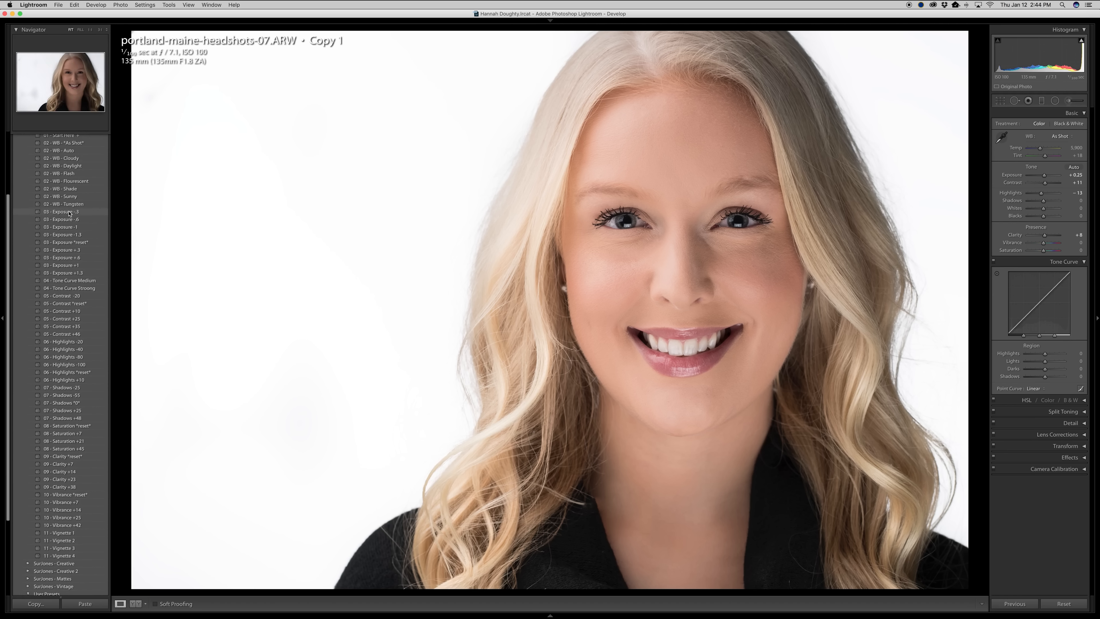
scroll(72, 214, "up", 1)
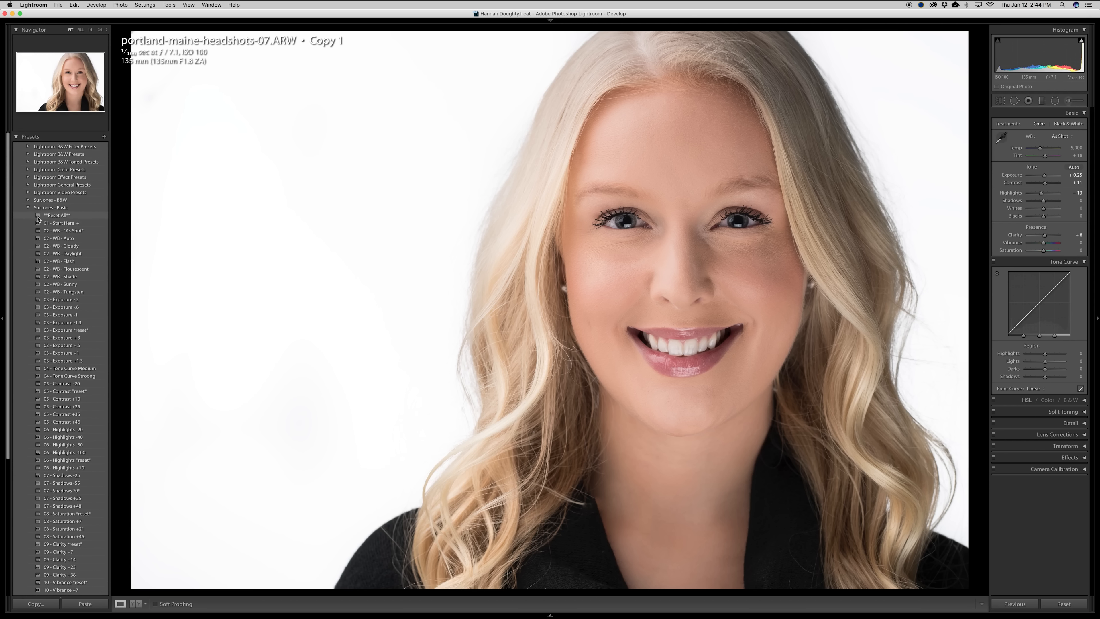
left_click(28, 207)
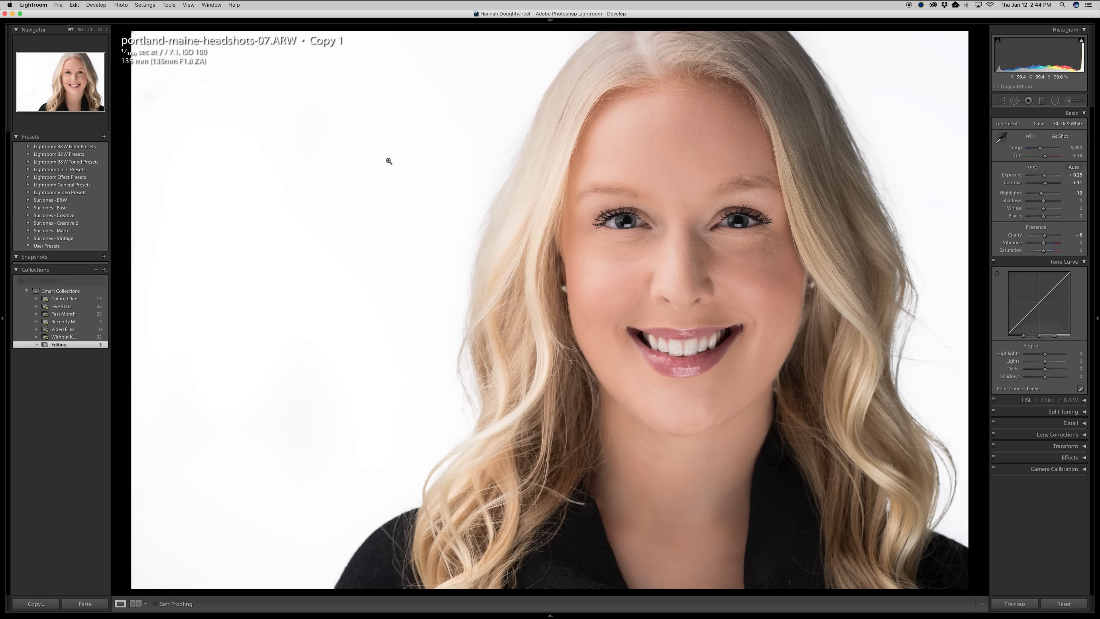
Reset the develop settings of portland-maine-headshots-07.ARW Copy 1.
right_click(340, 157)
mouse_move(363, 160)
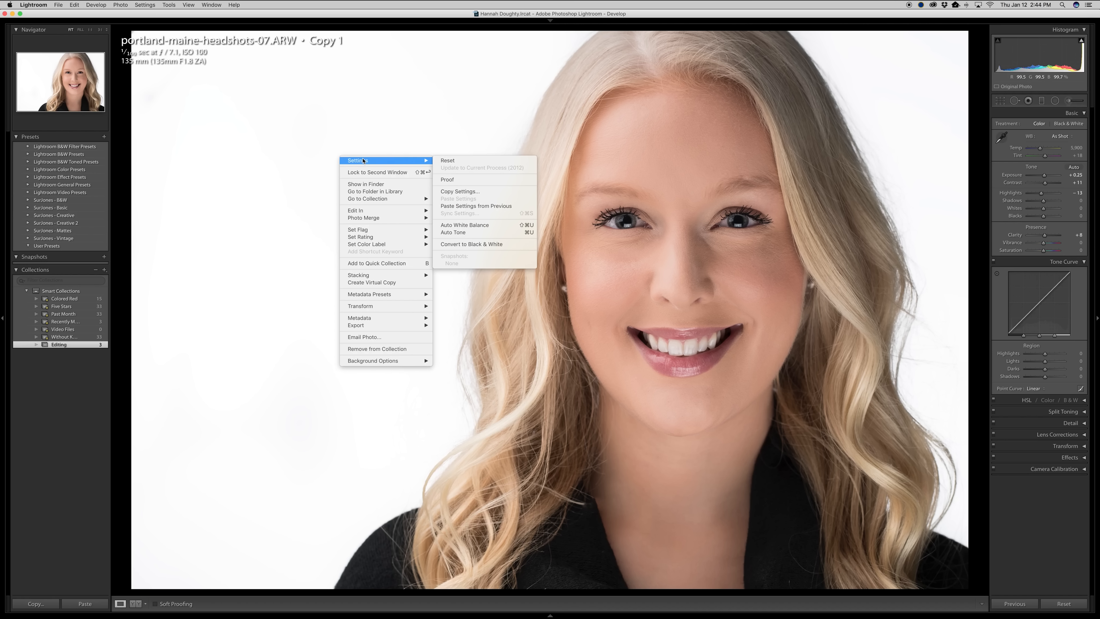
left_click(503, 161)
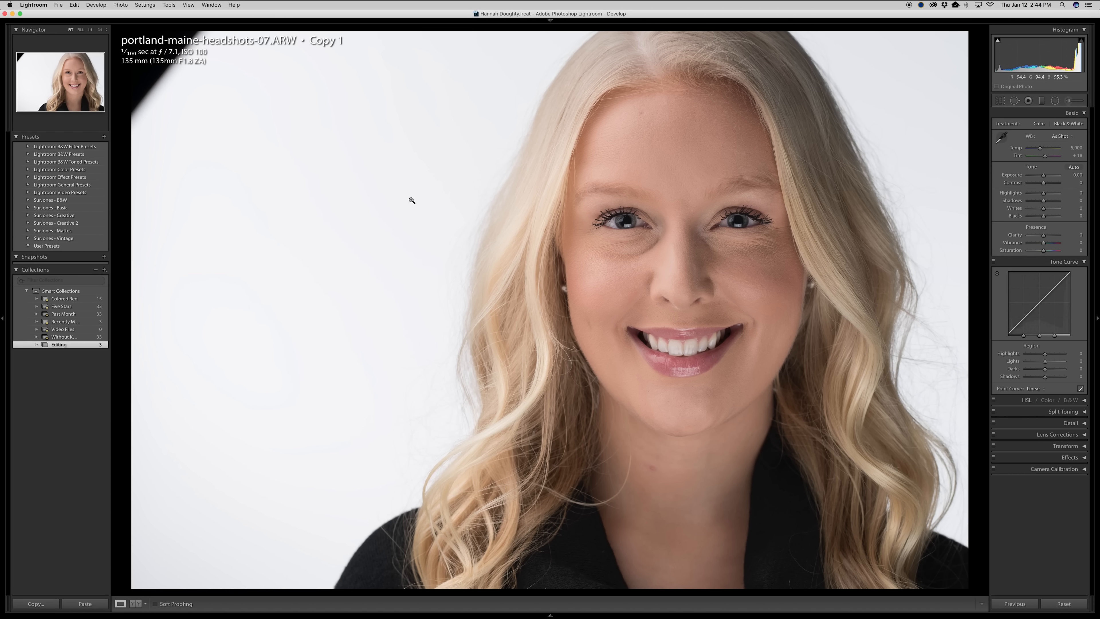
Widen the develop adjustment panels and return them to their narrow width.
key("F2")
left_click_drag(988, 60, 864, 51)
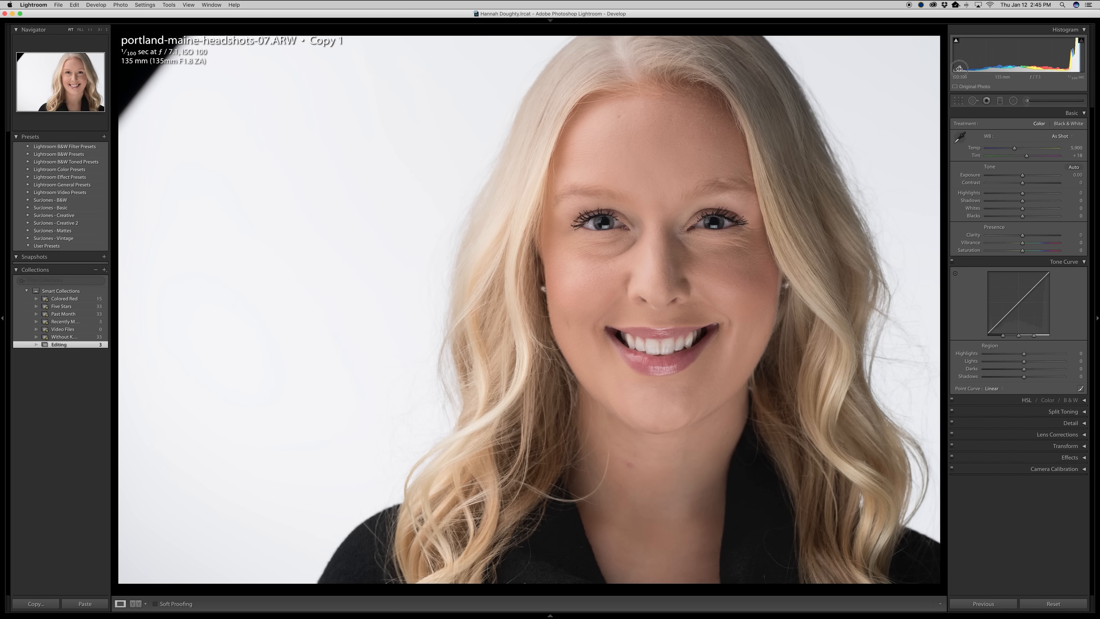
left_click_drag(960, 69, 1039, 72)
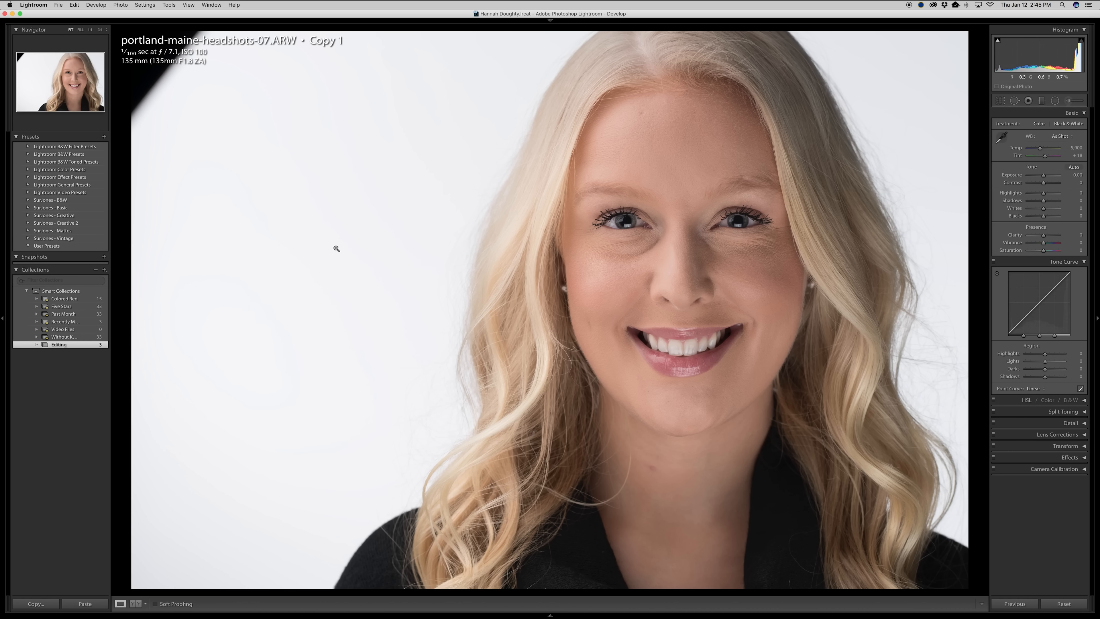
Hide and show the side panels around the headshot several times, leaving them hidden.
mouse_move(549, 616)
key("Tab")
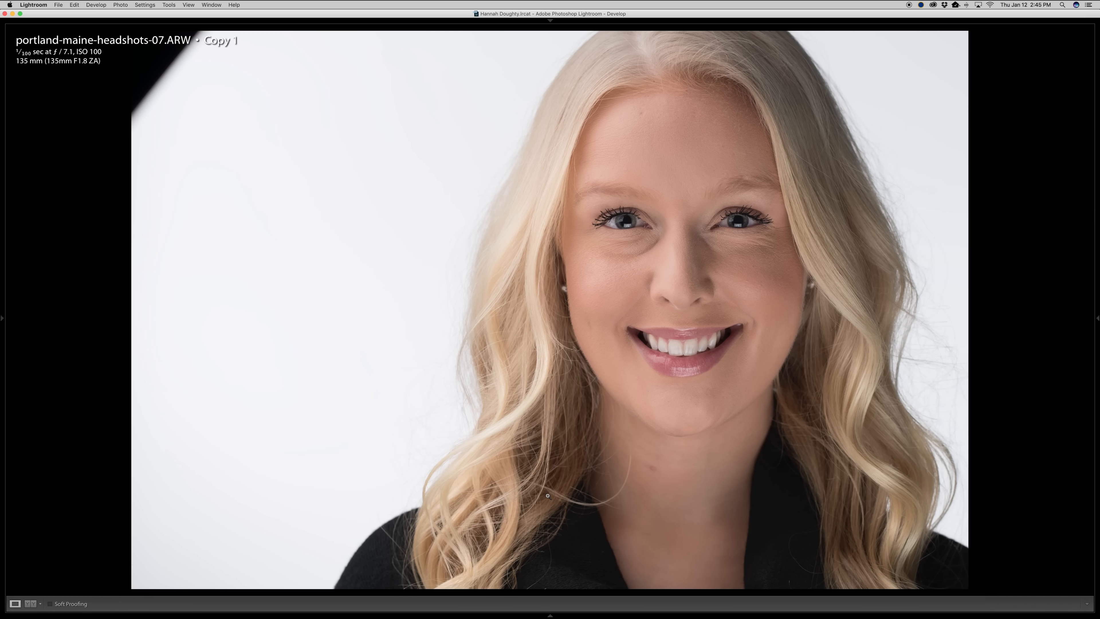
key("Tab")
key("Tab")
key("Tab")
key("Tab")
key("Tab")
key("Tab")
key("Tab")
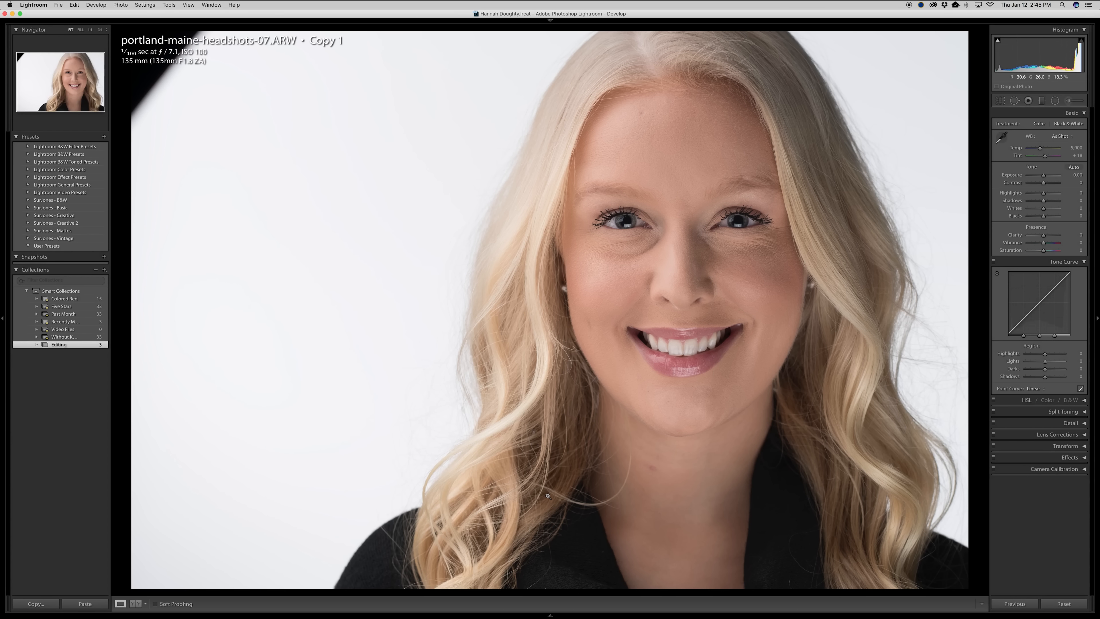
key("Tab")
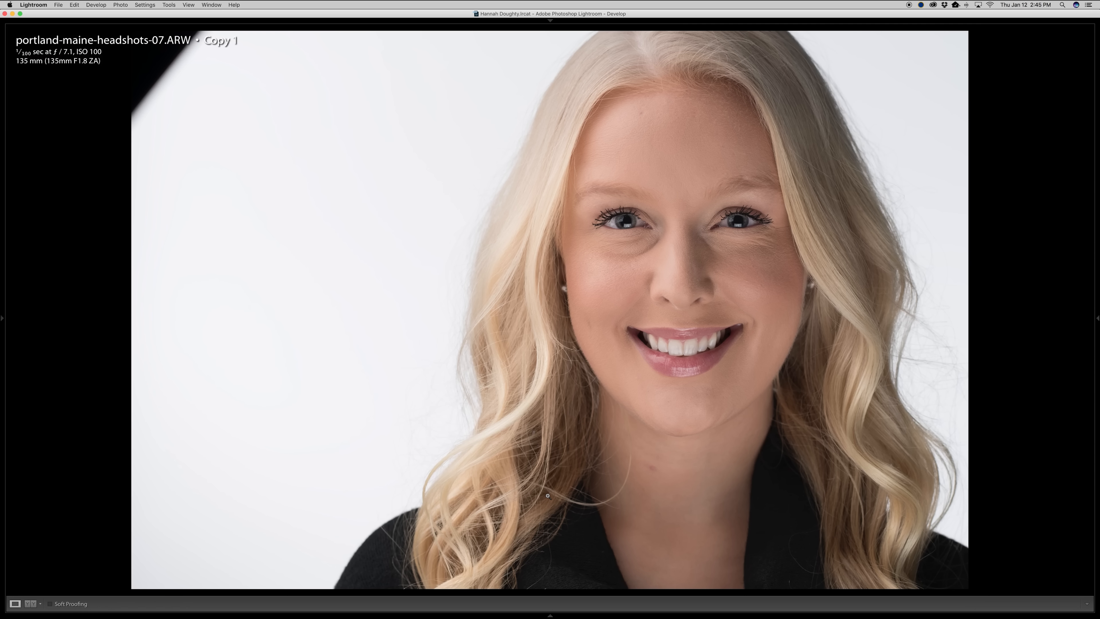
Show all panels including the filmstrip and module bar, hide them again, and bring back only the side panels.
key("shift+Tab")
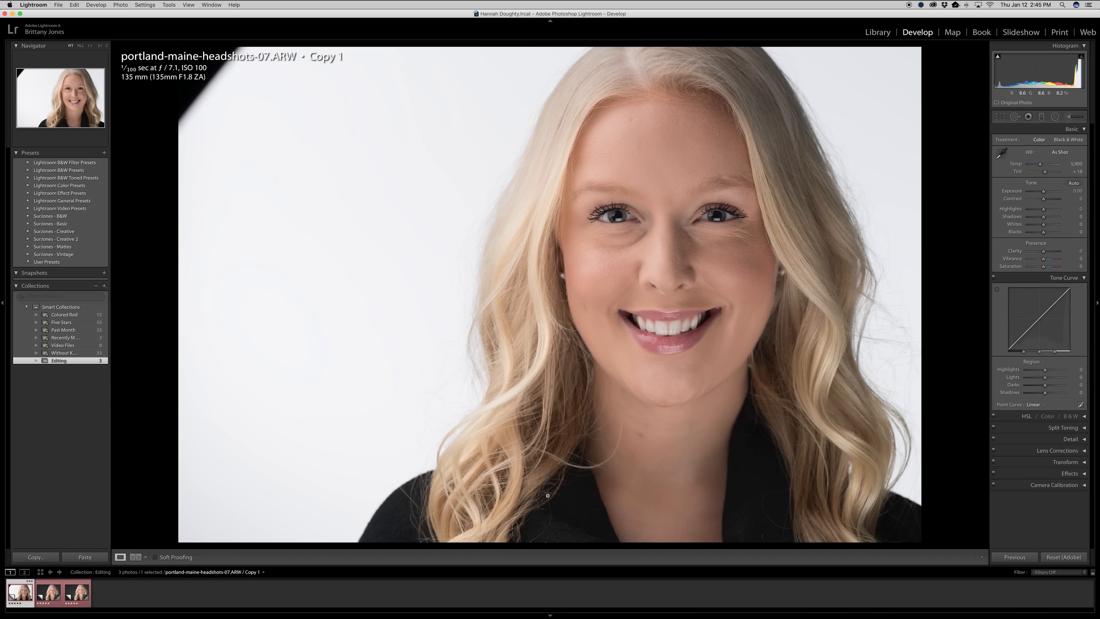
key("shift+Tab")
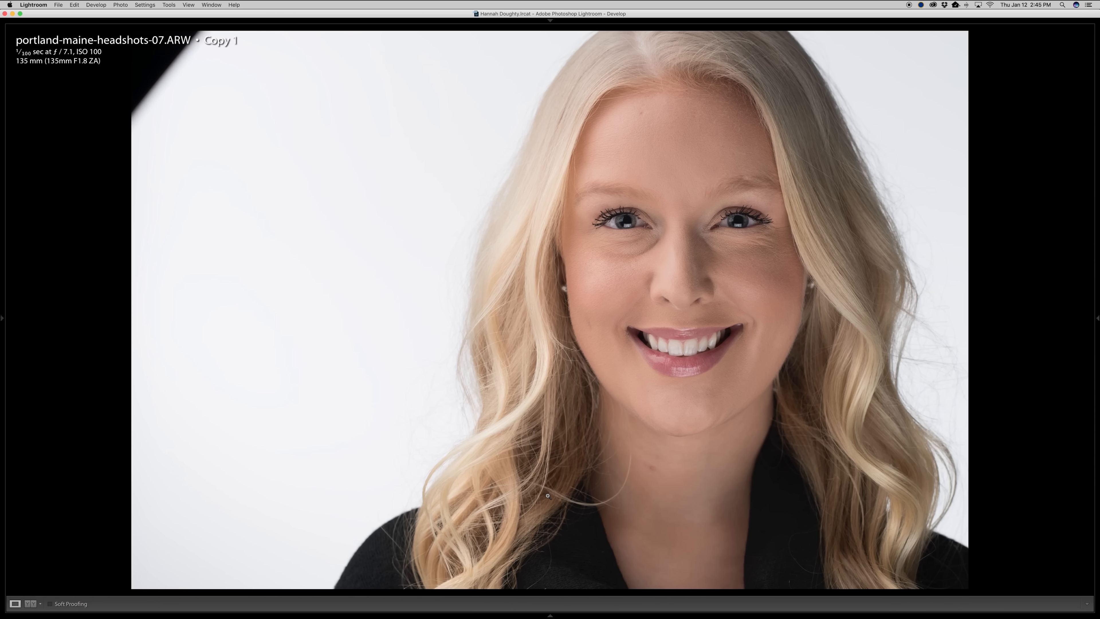
key("Tab")
key("Tab")
key("Tab")
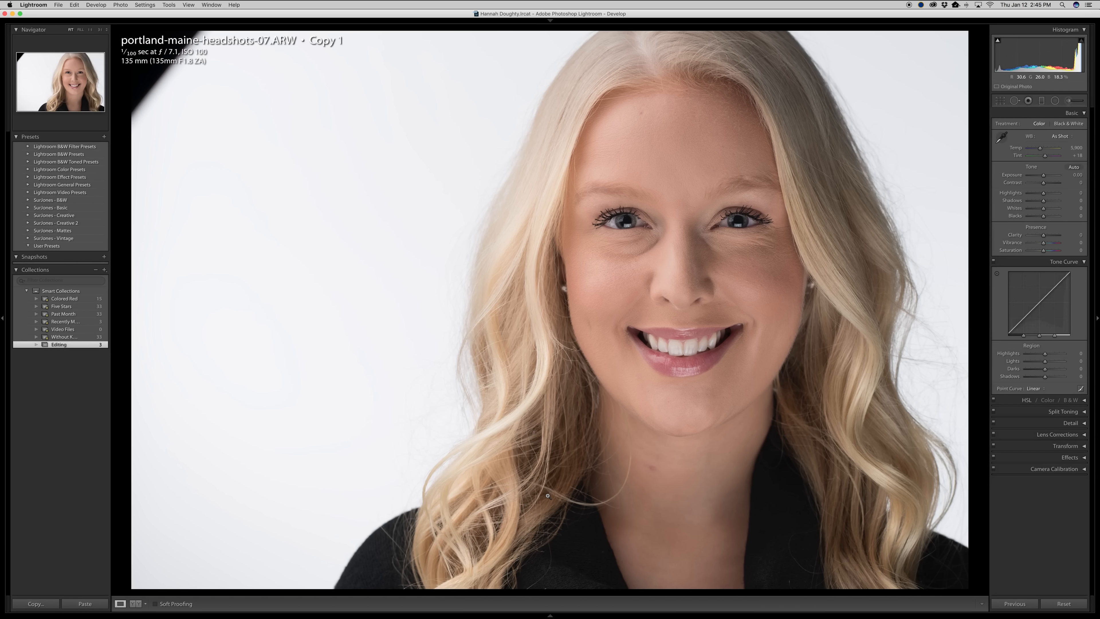
key("Tab")
key("Tab")
Switch to Capture One and cycle through the open applications, staying in Capture One.
key("super+Tab")
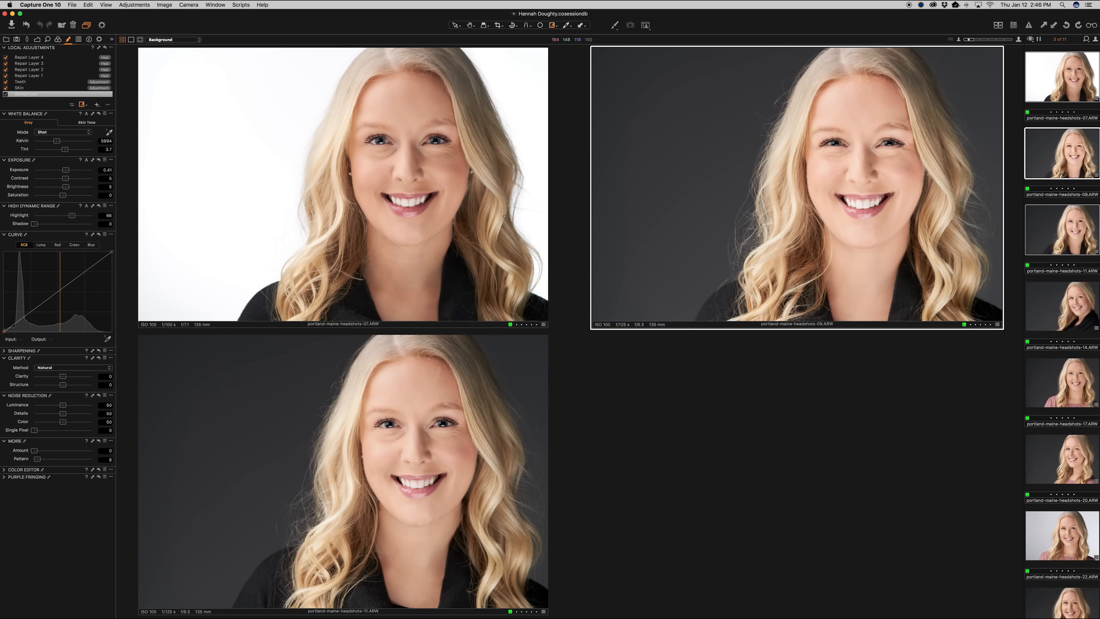
key("super+Tab")
key("super+Tab")
key("super+Tab")
key("super+Tab")
key("super+Tab")
key("super+Tab")
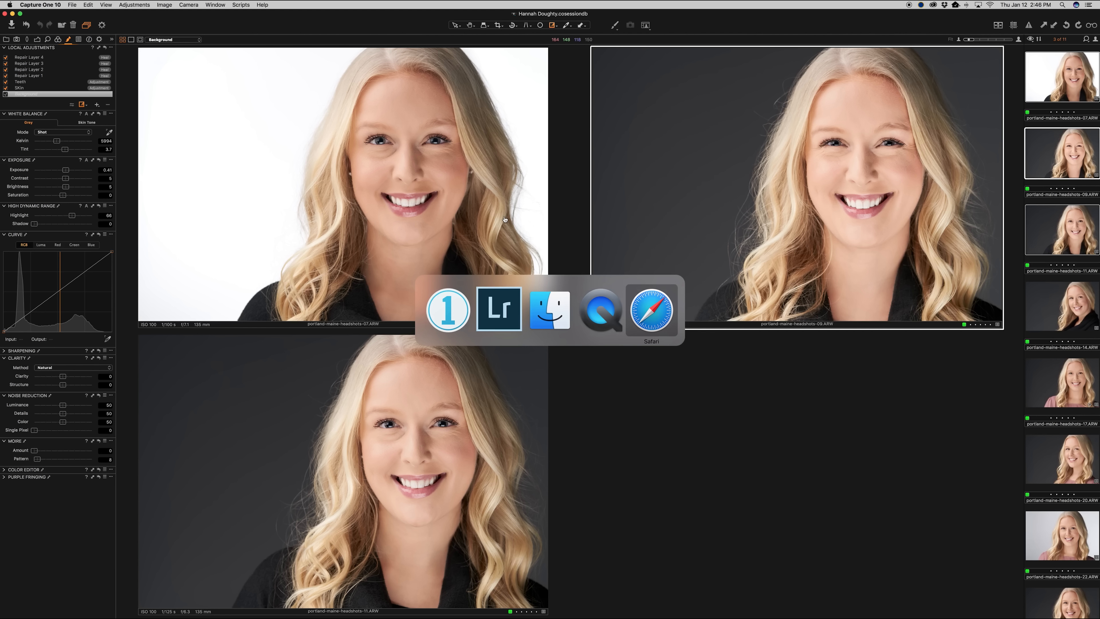
key("super+Tab")
key("super+Tab")
key("super+Tab")
key("super+Tab")
key("super+Tab")
key("super+Tab")
key("super+Tab")
key("super+Tab")
key("super+Tab")
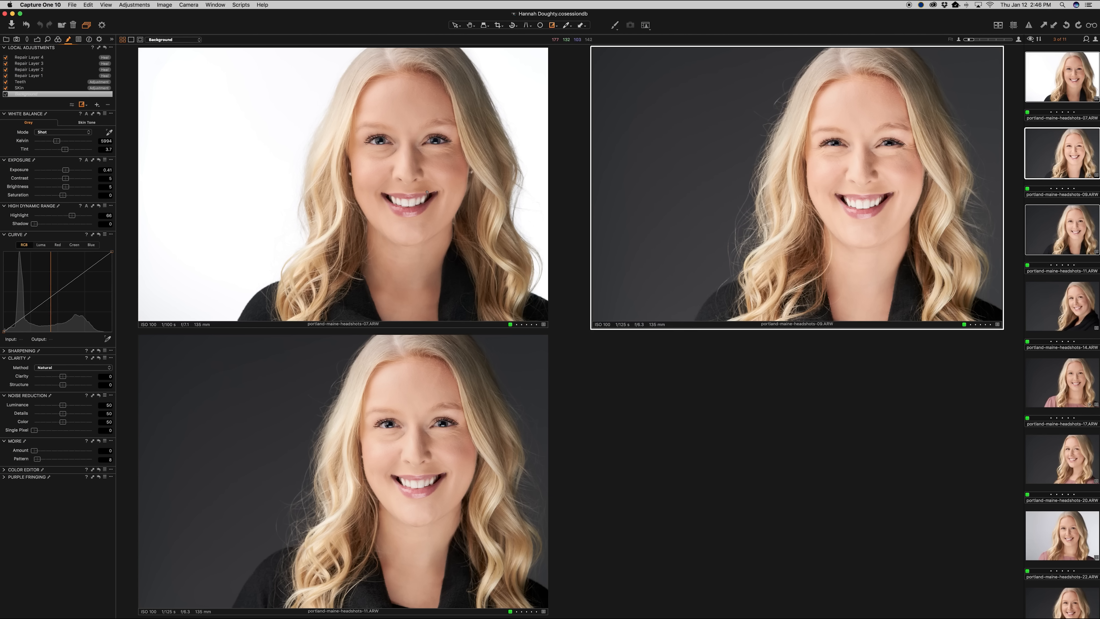
Show the session library tools and apply the Default workspace.
left_click(6, 40)
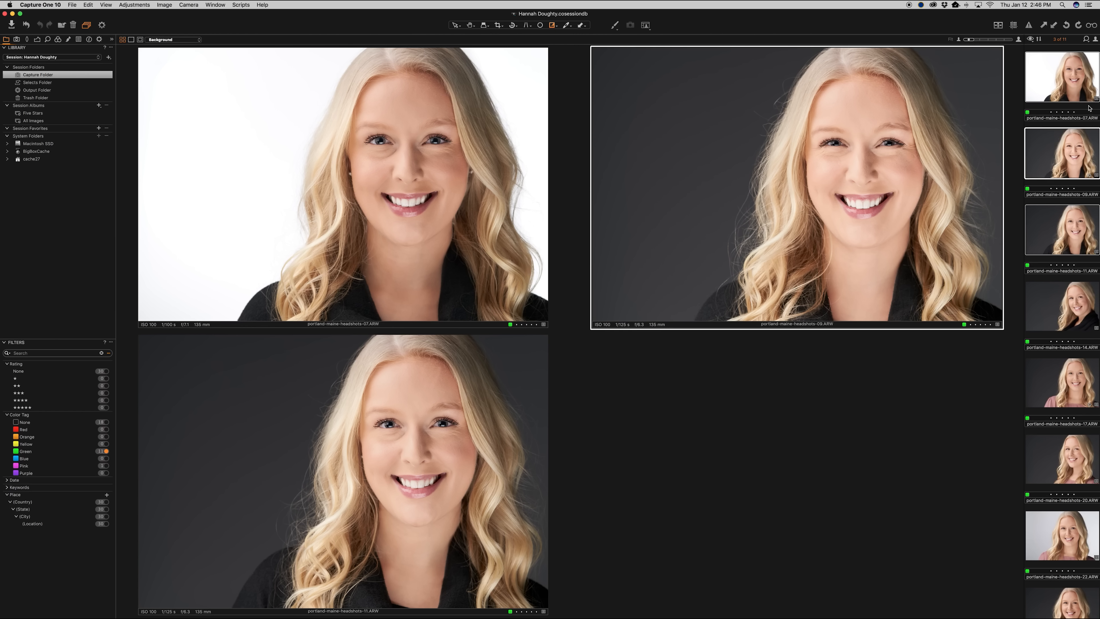
left_click(208, 7)
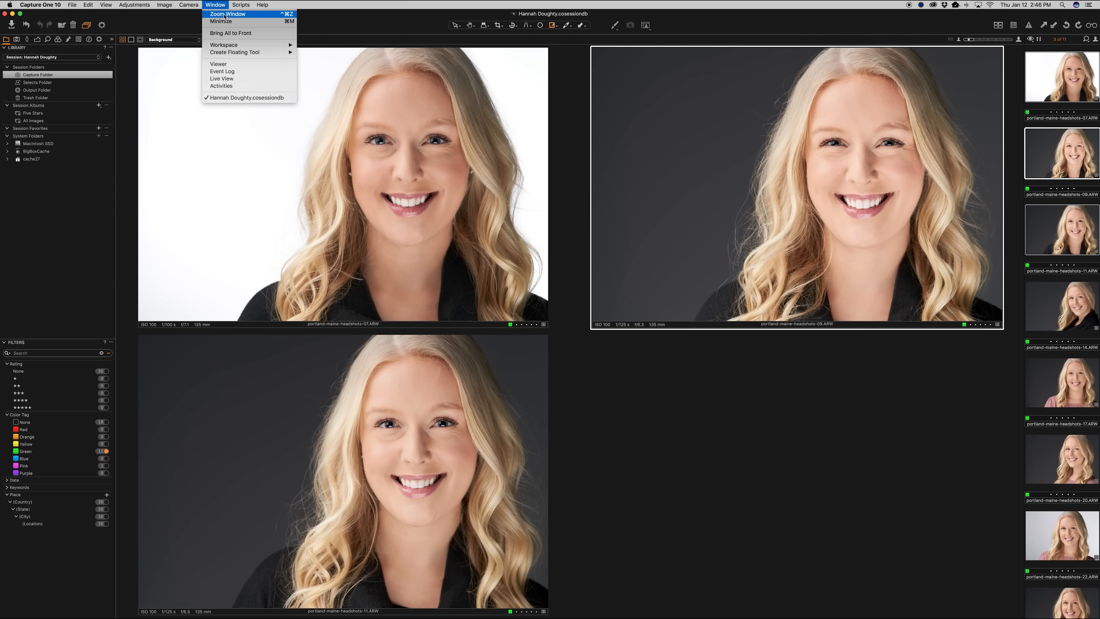
mouse_move(260, 45)
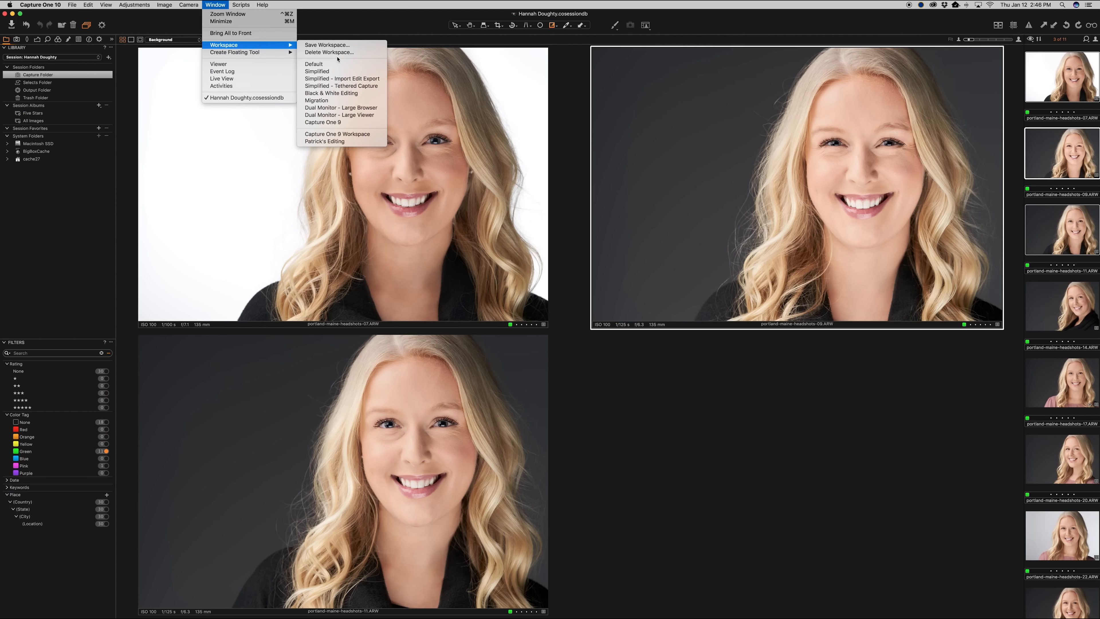
left_click(327, 65)
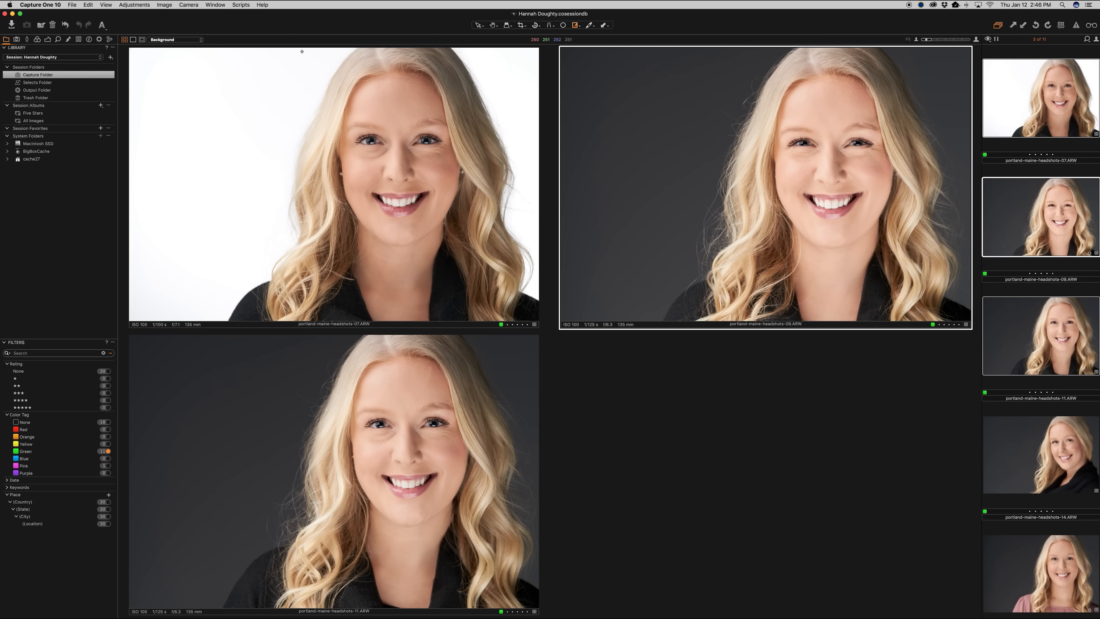
Review the list of built-in and saved workspaces.
left_click(215, 5)
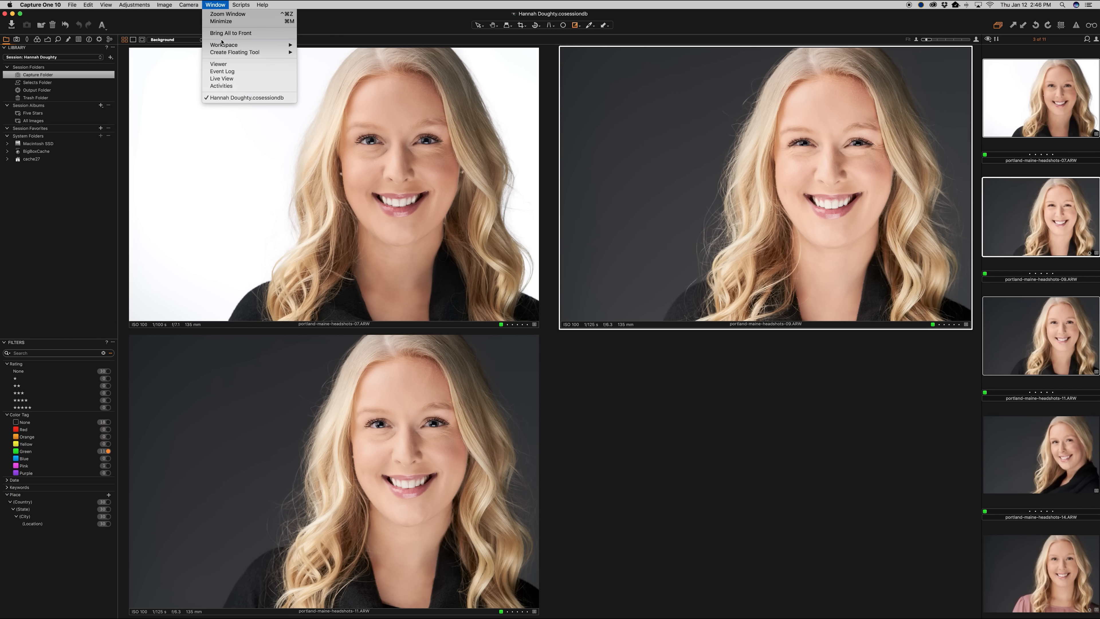
mouse_move(223, 45)
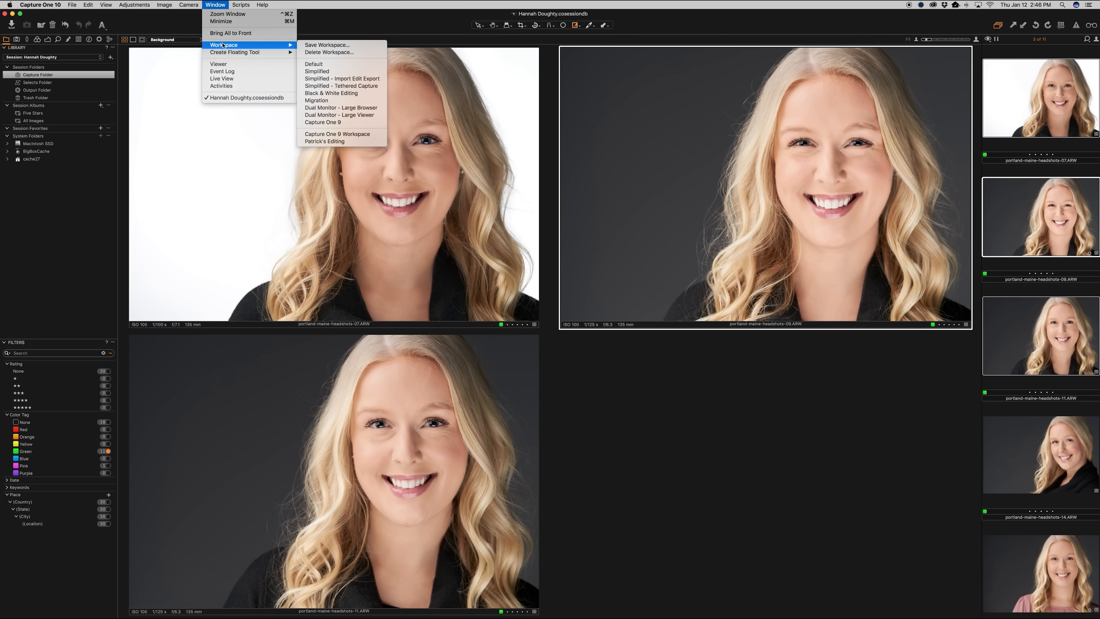
left_click(370, 144)
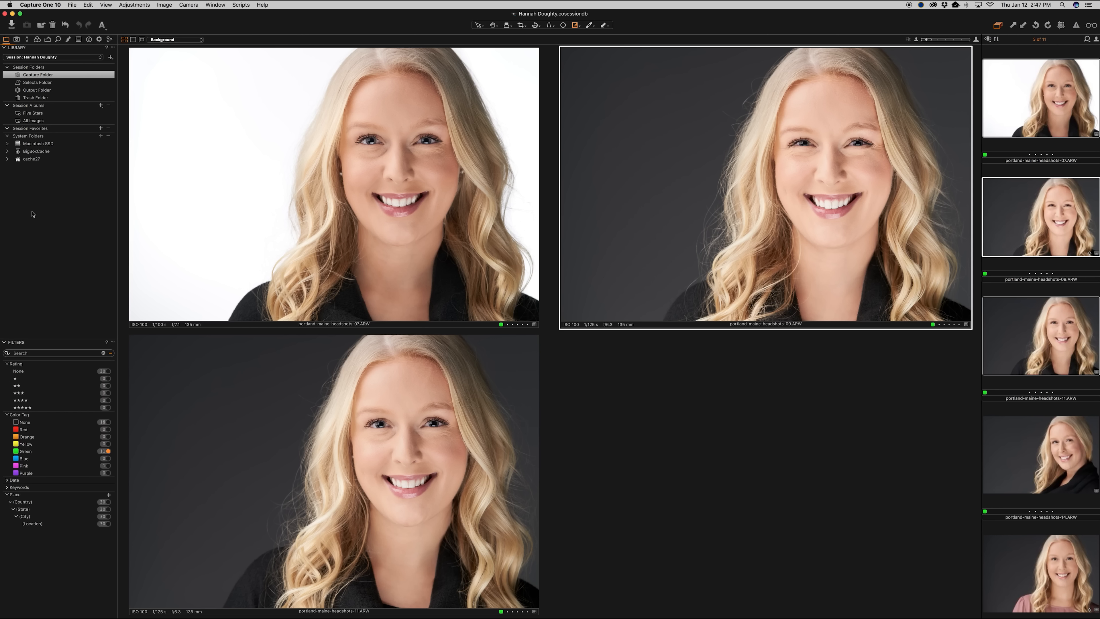
Expand the Macintosh SSD system folder in the library and collapse it again.
left_click(9, 144)
left_click(8, 144)
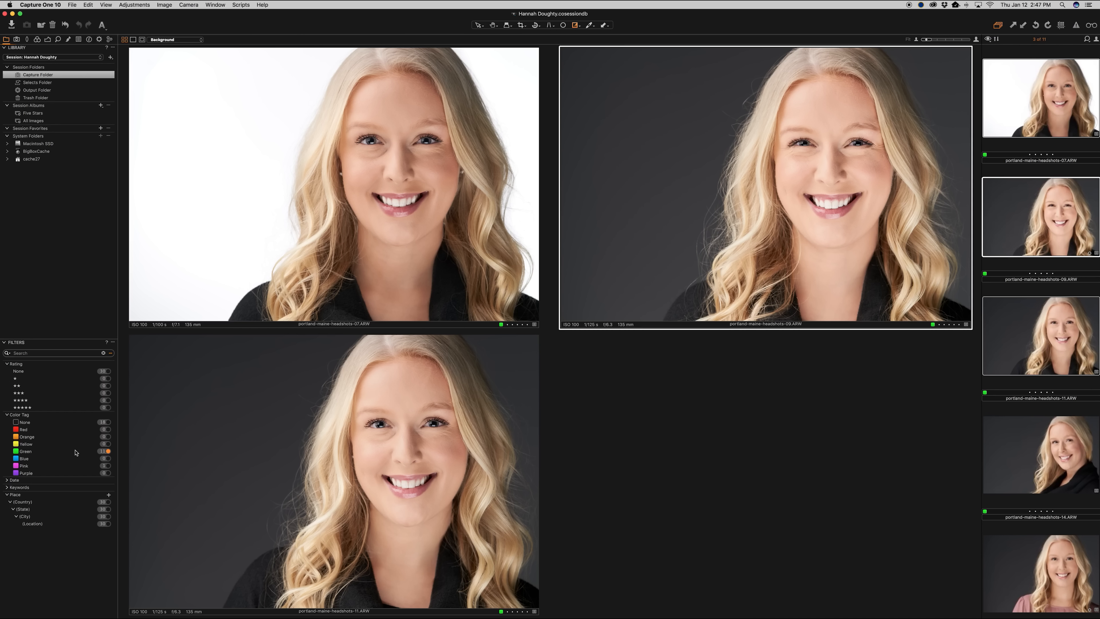
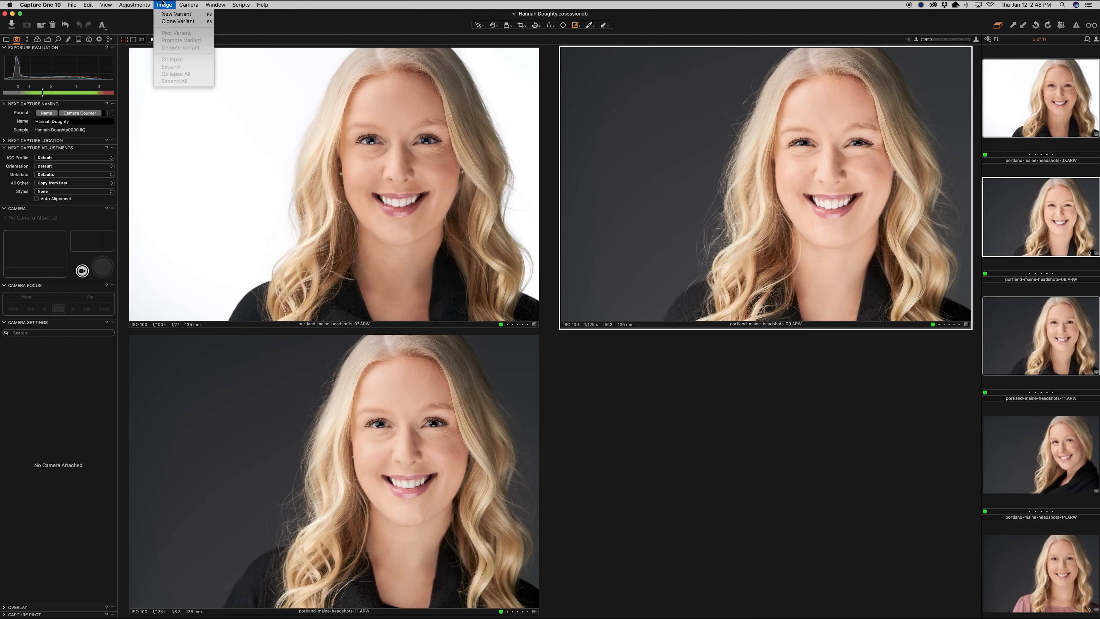
Look through the lens, color and exposure tool groups for the selected headshot.
left_click(124, 29)
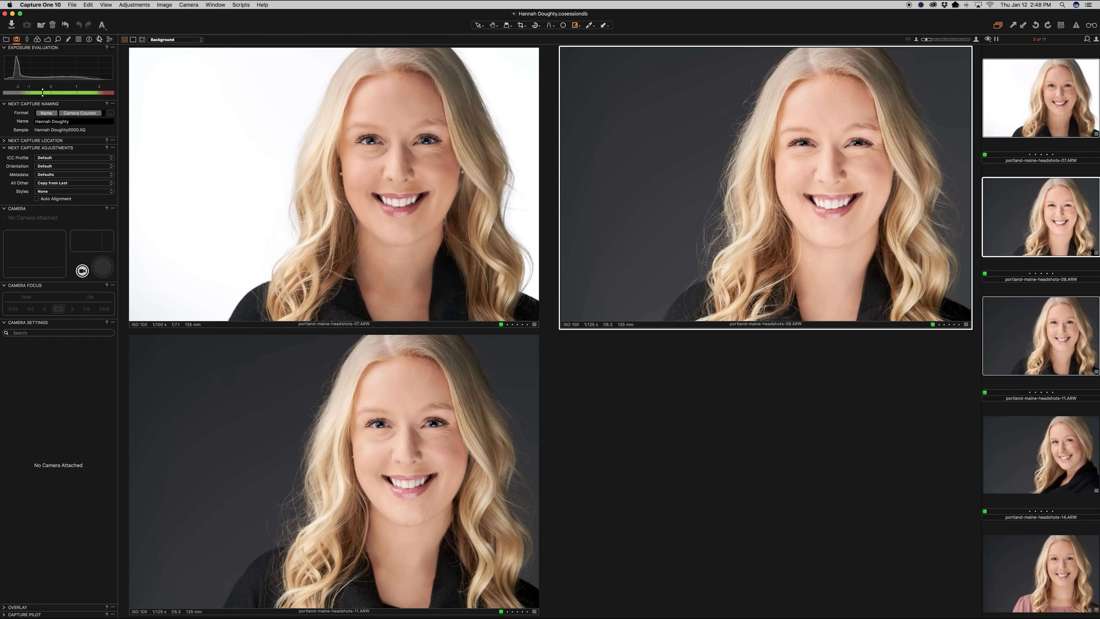
left_click(28, 39)
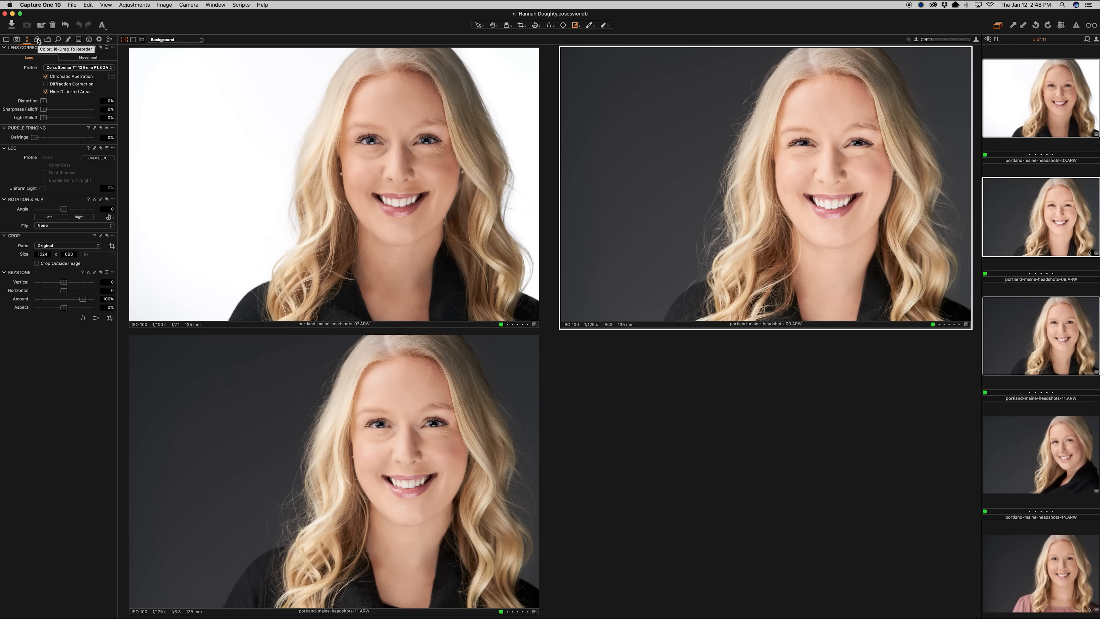
left_click(38, 40)
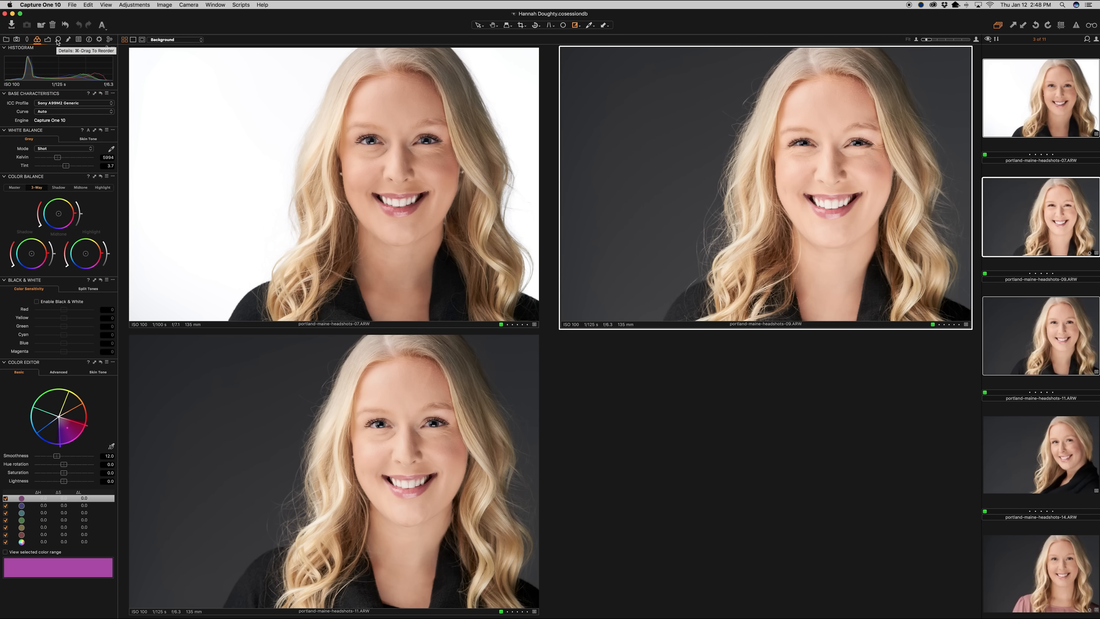
left_click(47, 40)
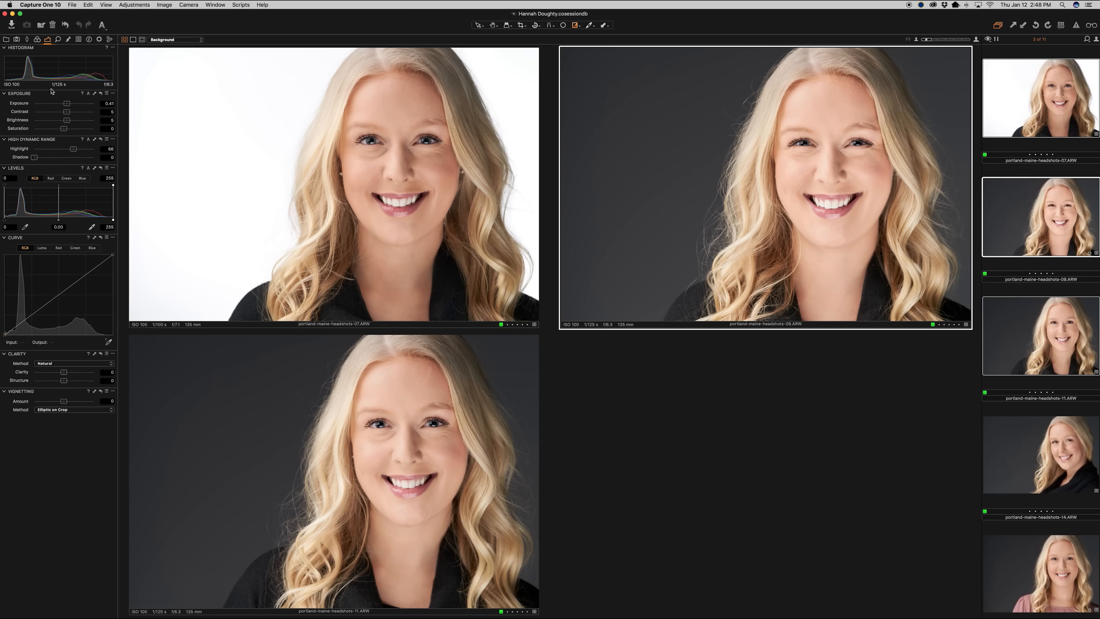
Try a wider tool area, return it to its narrow width, and detach the Histogram as a floating tool over the viewer.
mouse_move(48, 51)
left_mouse_down()
mouse_move(156, 76)
mouse_move(38, 43)
mouse_move(50, 53)
left_mouse_up()
left_click_drag(117, 55, 261, 73)
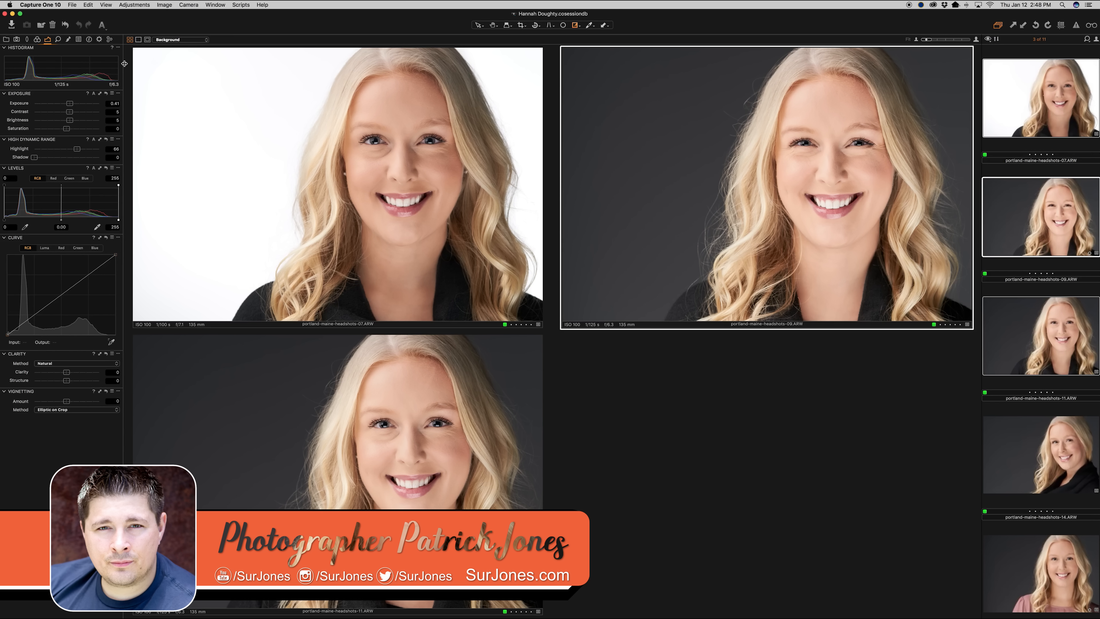
left_click_drag(124, 64, 297, 99)
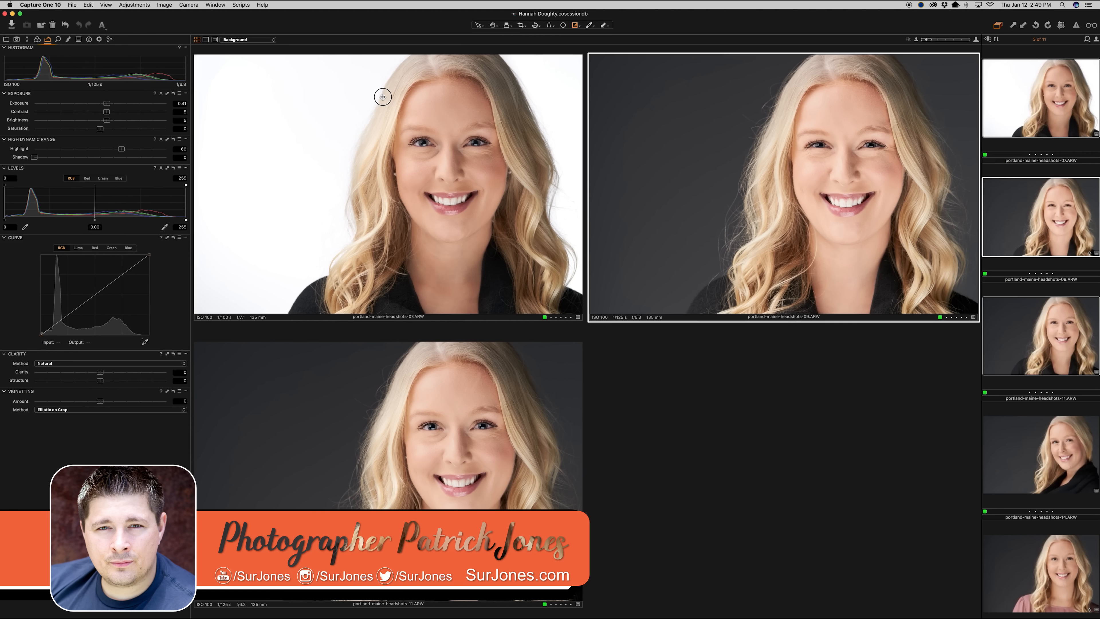
left_click_drag(383, 97, 210, 82)
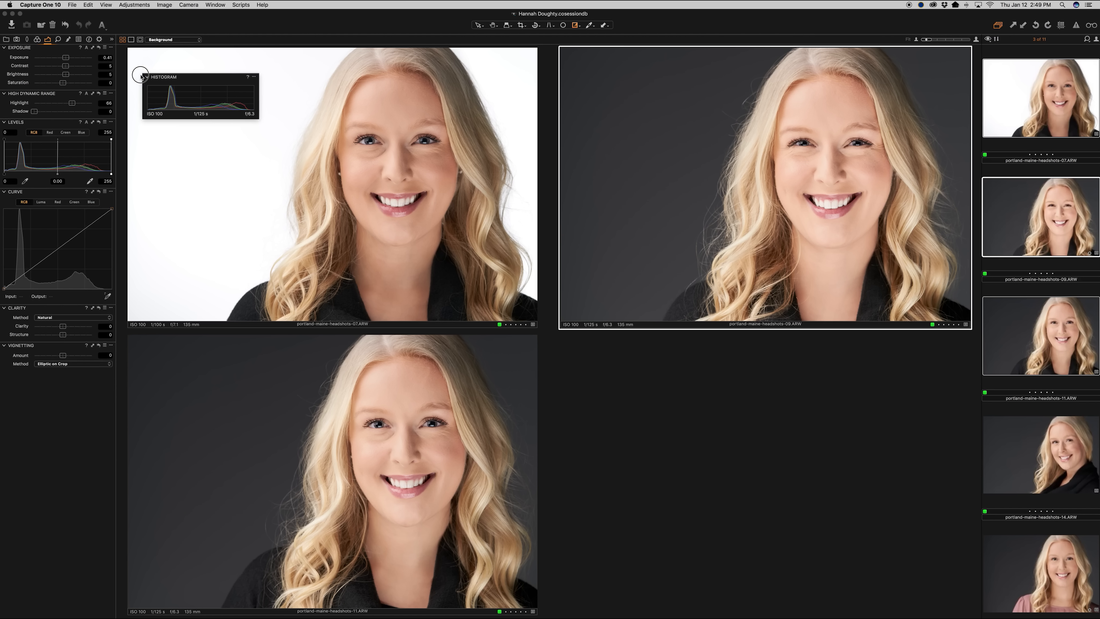
Dock the floating Histogram above the Exposure tool and look through the detail and local adjustment tools, selecting the white-background headshot.
left_click_drag(197, 79, 60, 53)
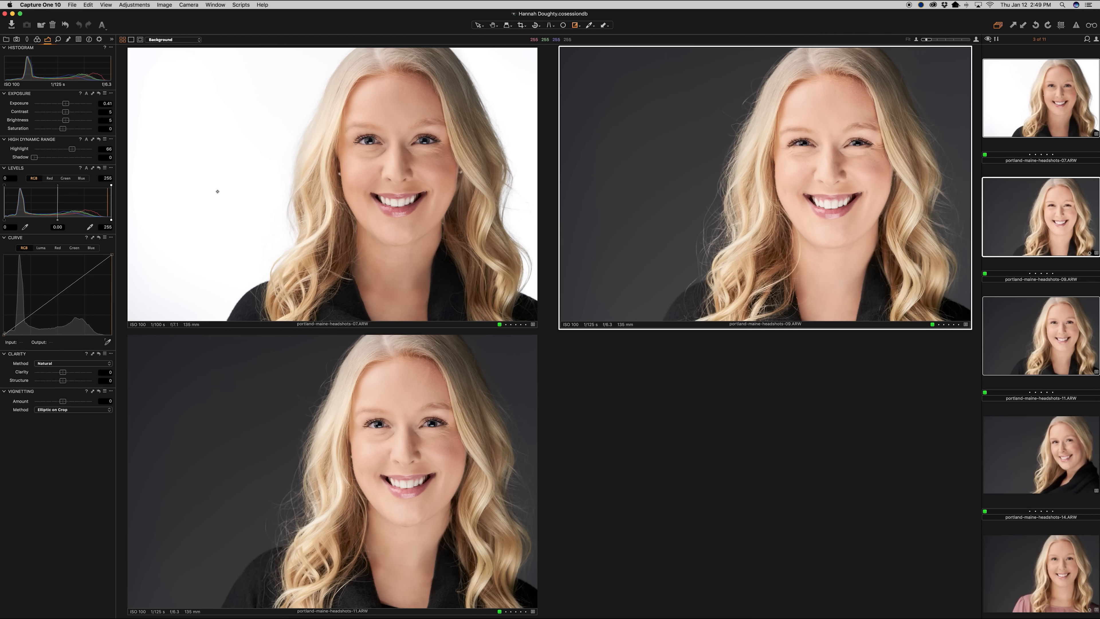
left_click(59, 39)
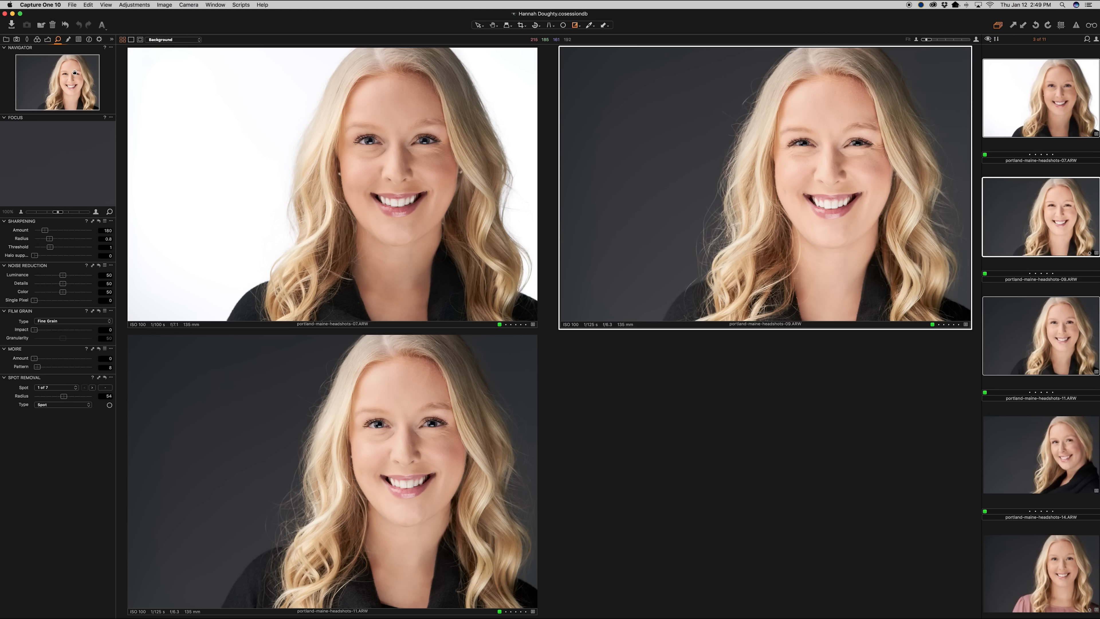
left_click(69, 39)
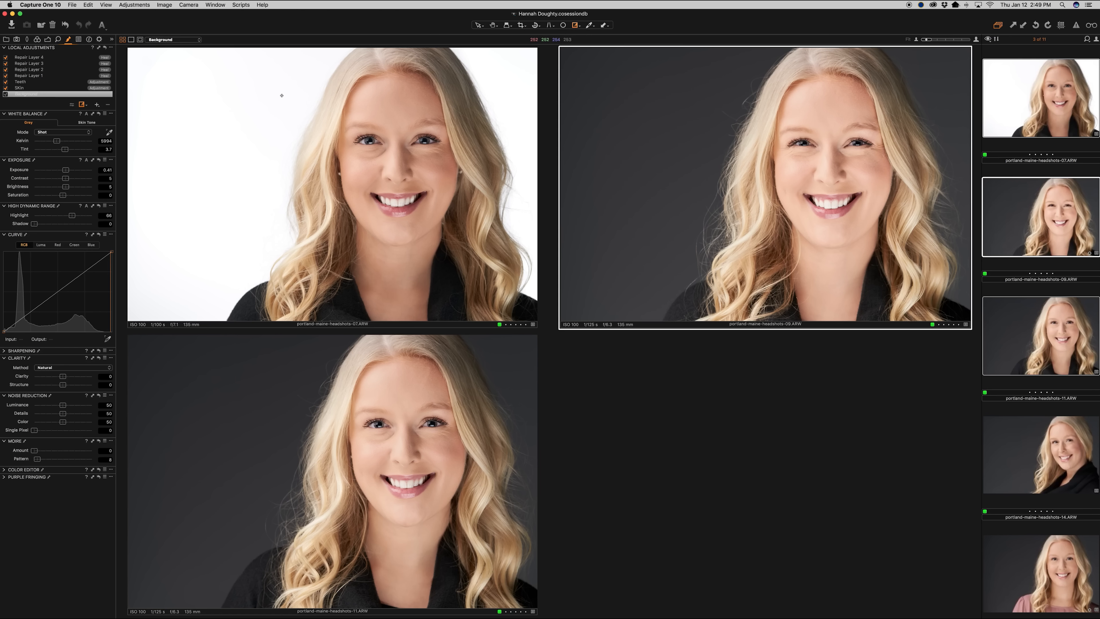
left_click(269, 211)
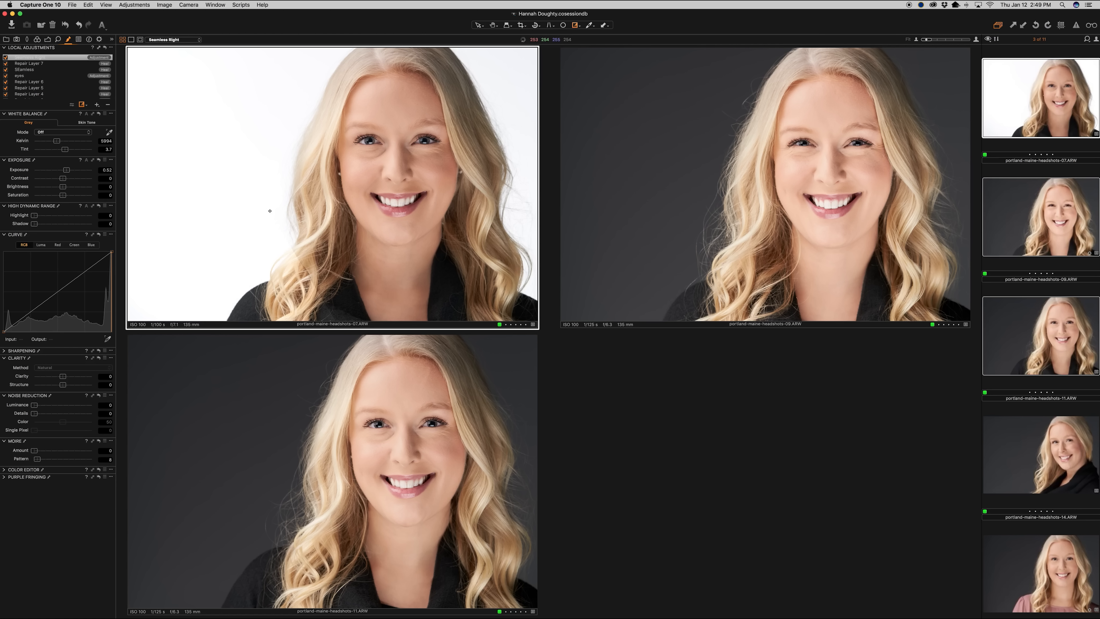
Look through the styles and presets, the adjustments clipboard, the metadata and the output tools for the white-background headshot.
left_click(80, 40)
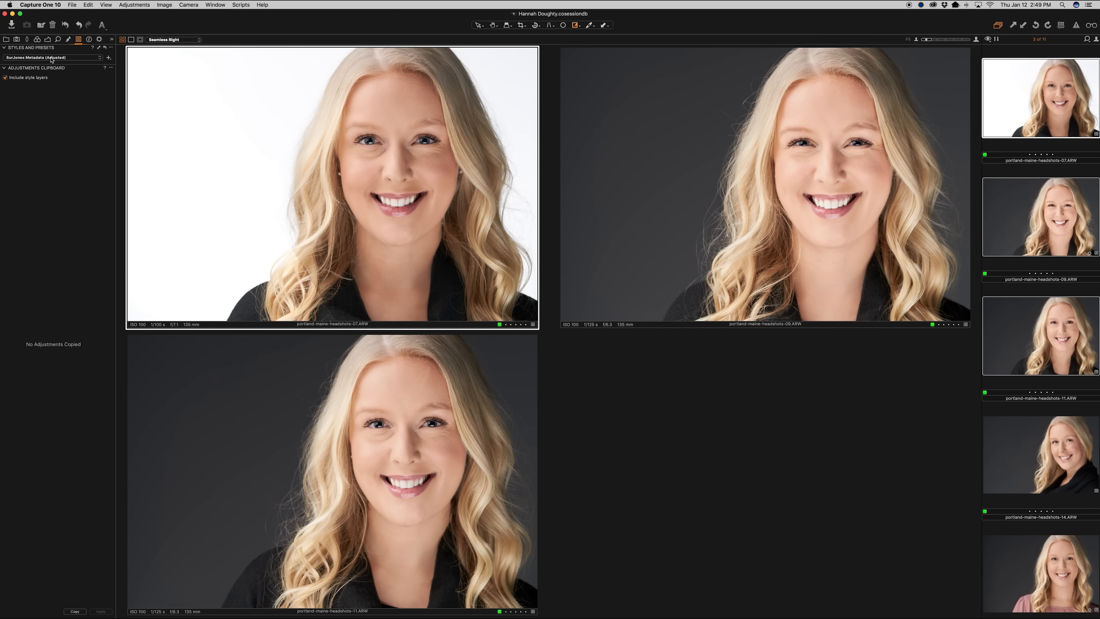
left_click(72, 61)
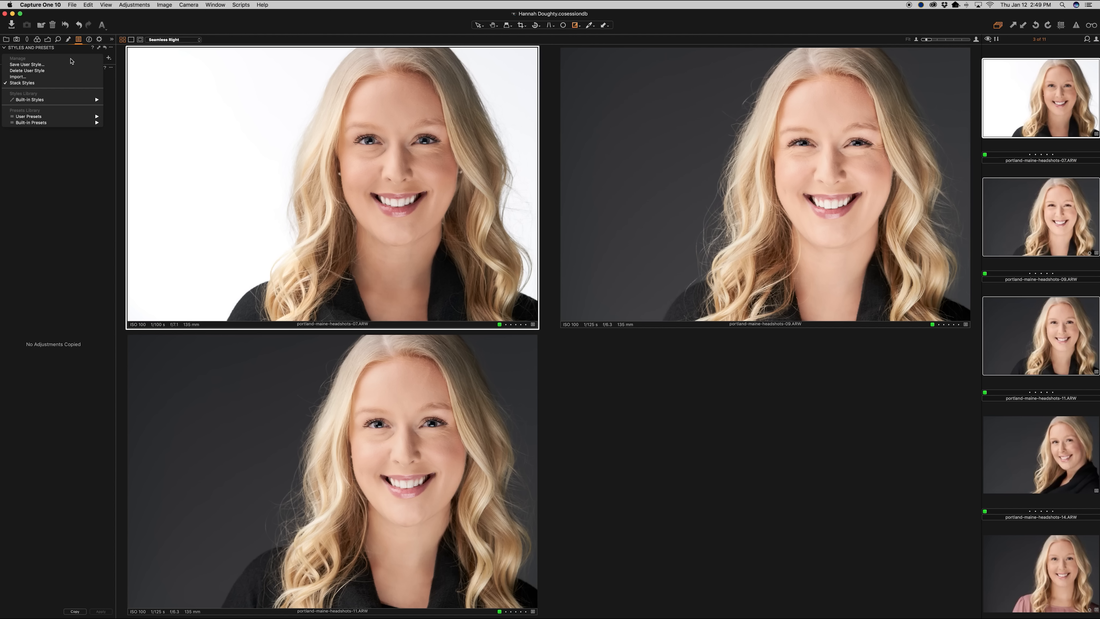
left_click(72, 55)
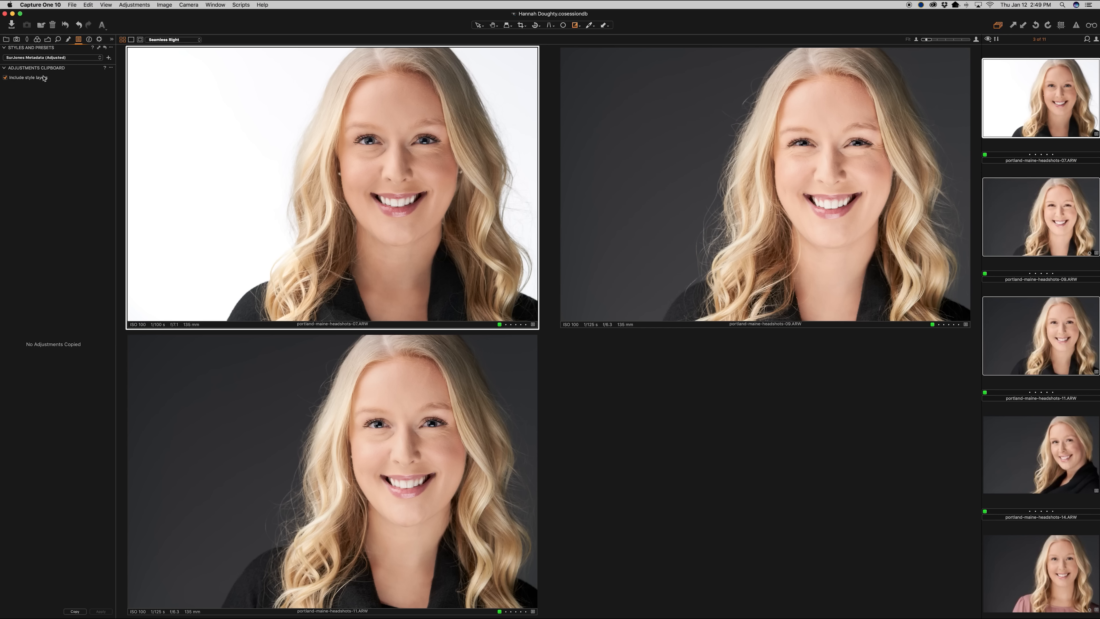
left_click(88, 39)
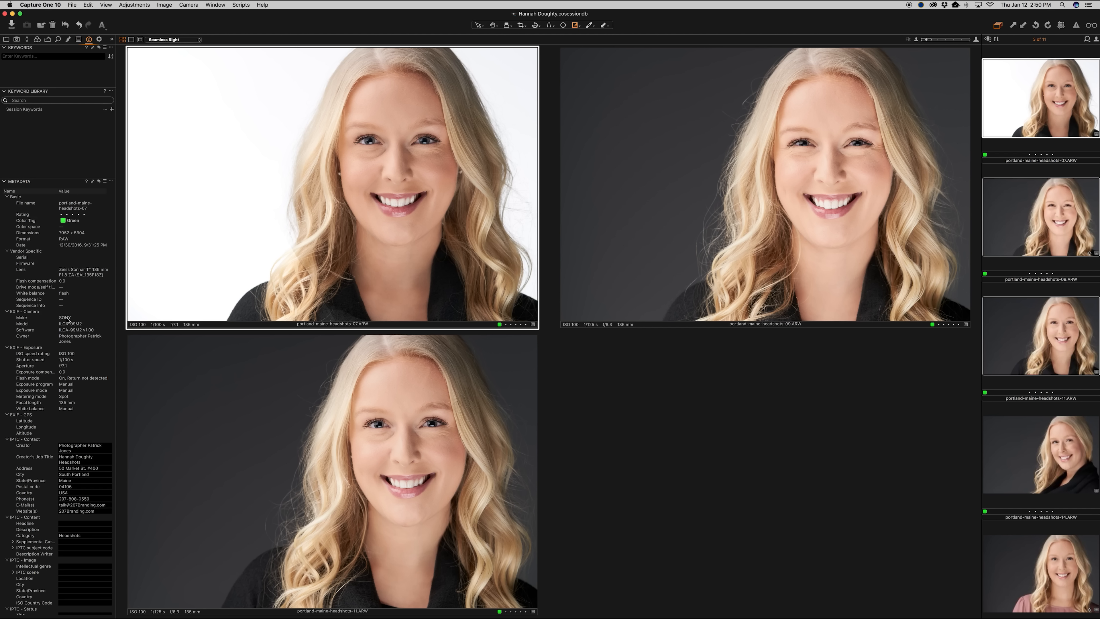
left_click(99, 39)
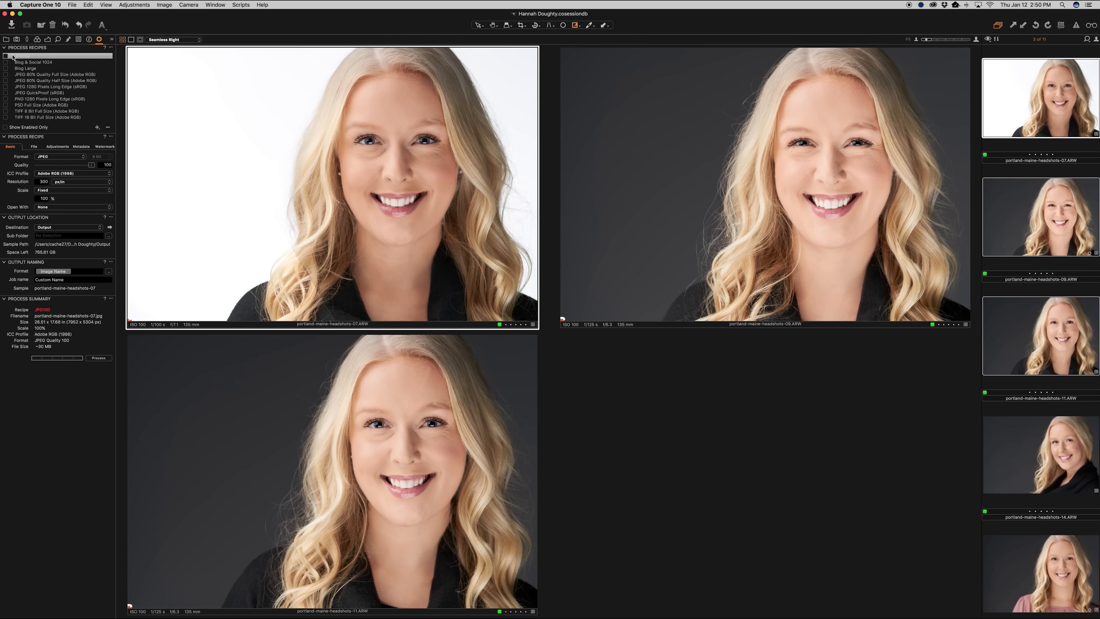
Enable the JPG100 and Blog & Social 1024 process recipes and disable both again.
mouse_move(13, 56)
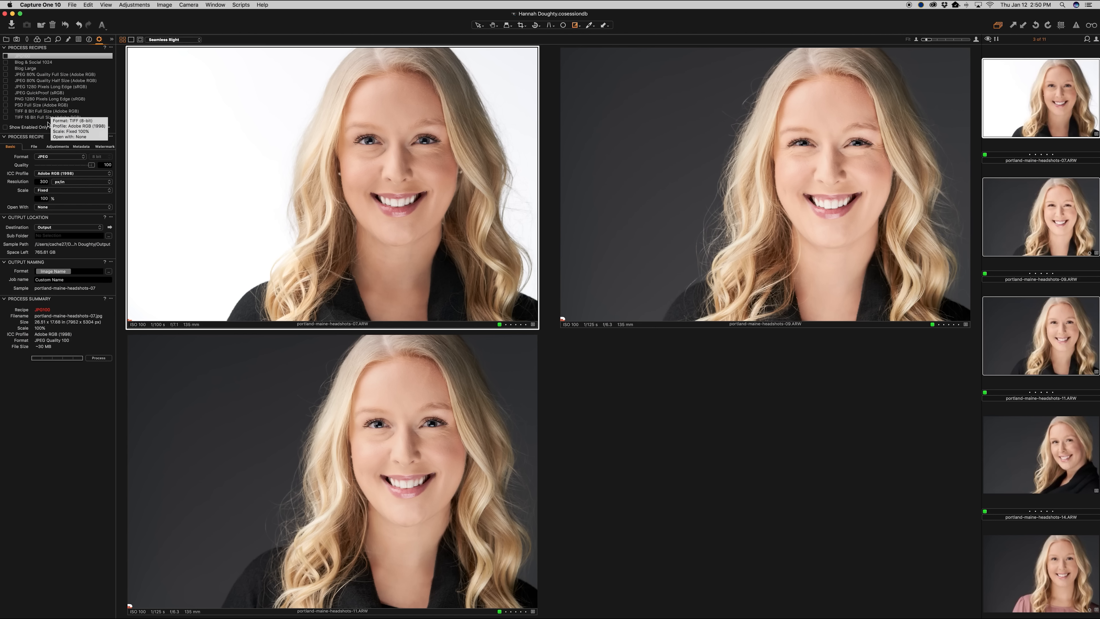
left_click(5, 55)
left_click(6, 62)
left_click(5, 56)
left_click(6, 62)
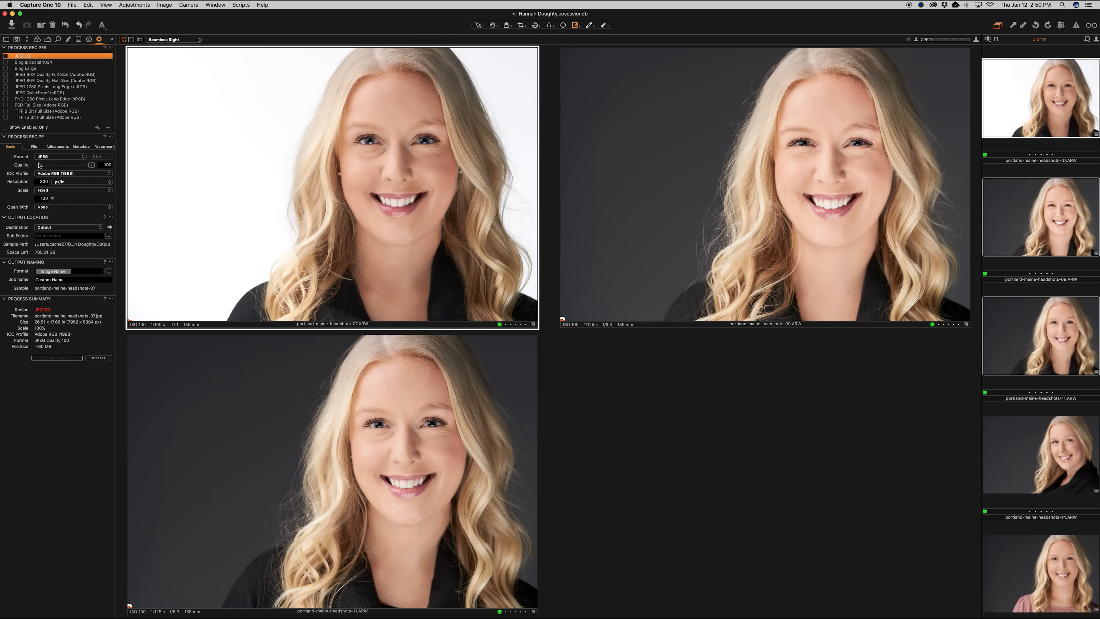
Review the JPG100 recipe's file, adjustments, metadata and watermark settings and return to its basic settings.
left_click(34, 148)
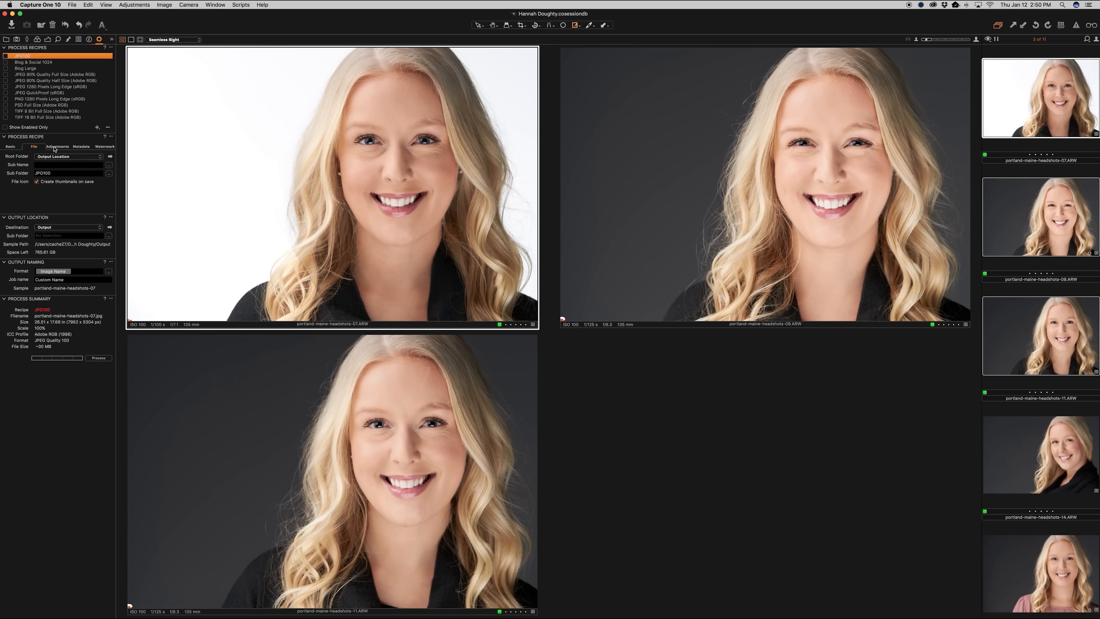
left_click(66, 150)
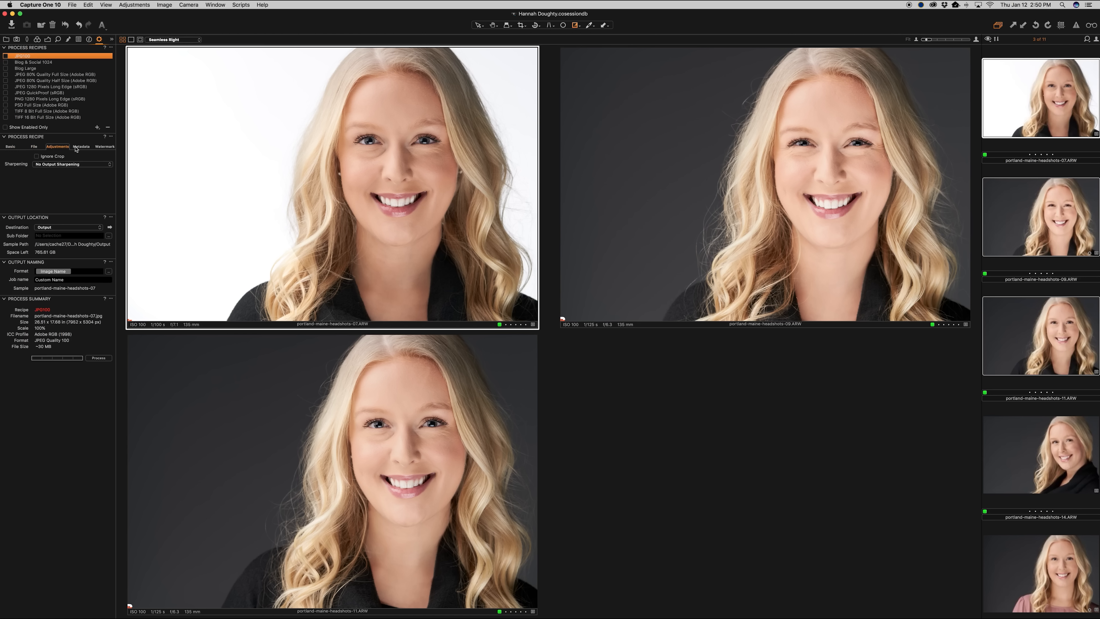
left_click(78, 148)
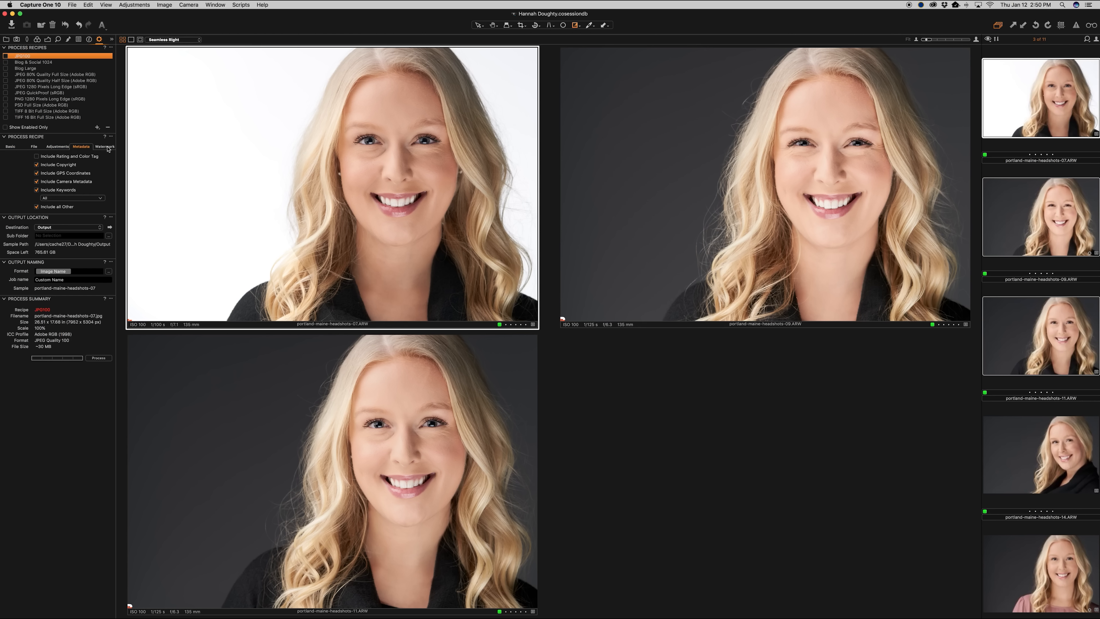
left_click(107, 149)
left_click(17, 147)
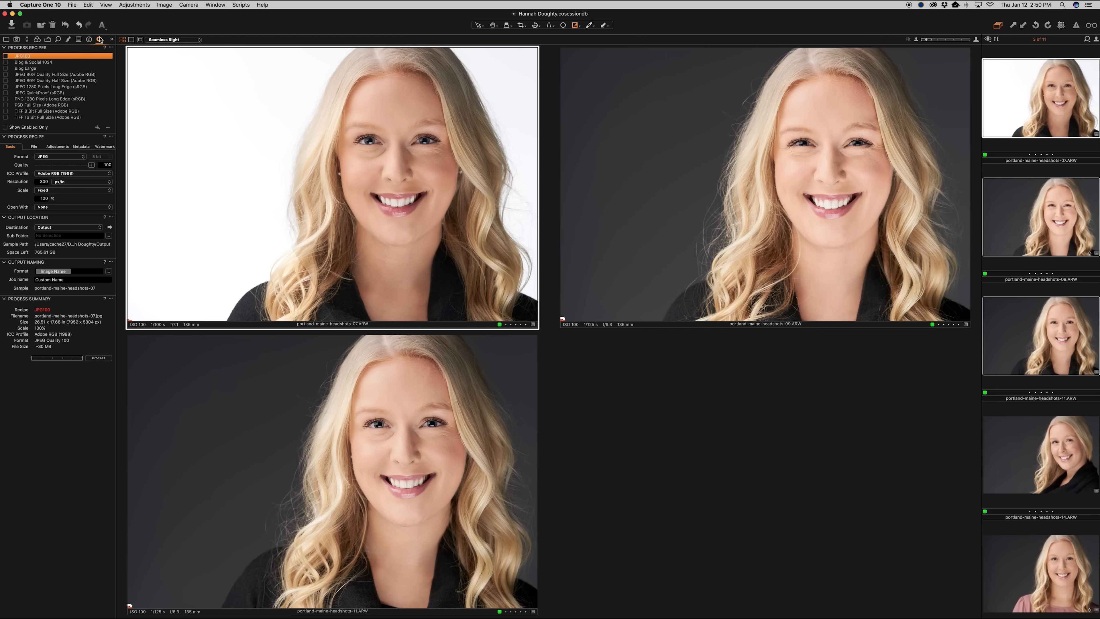
Check the compared headshots for clipped highlights with the exposure warning and switch the warning off again.
left_click(112, 40)
left_click(124, 45)
left_click(1076, 25)
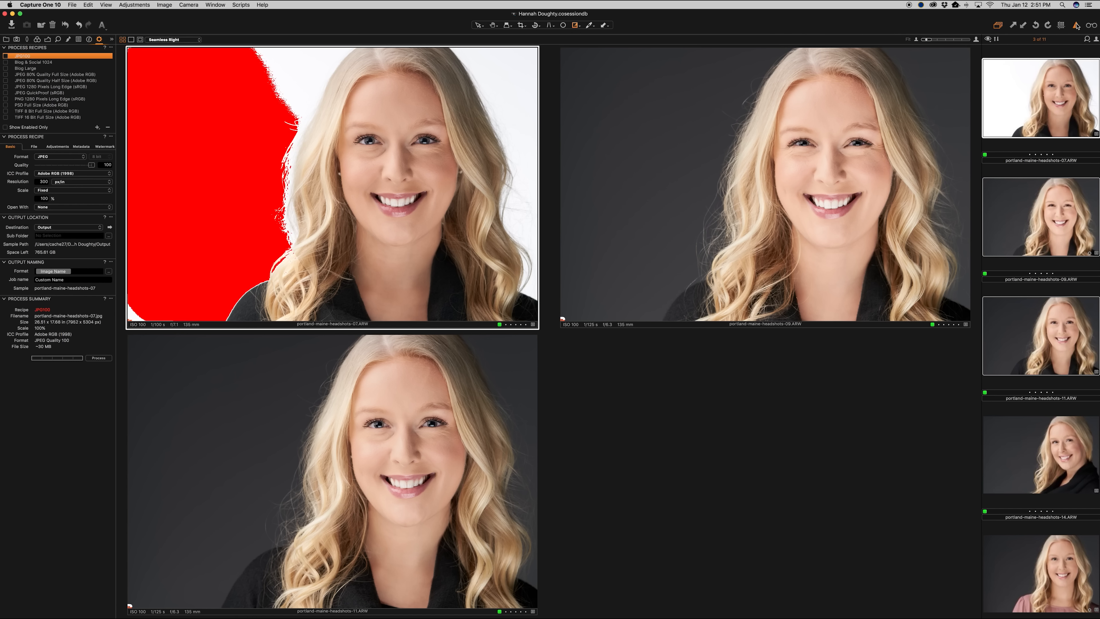
left_click(1077, 27)
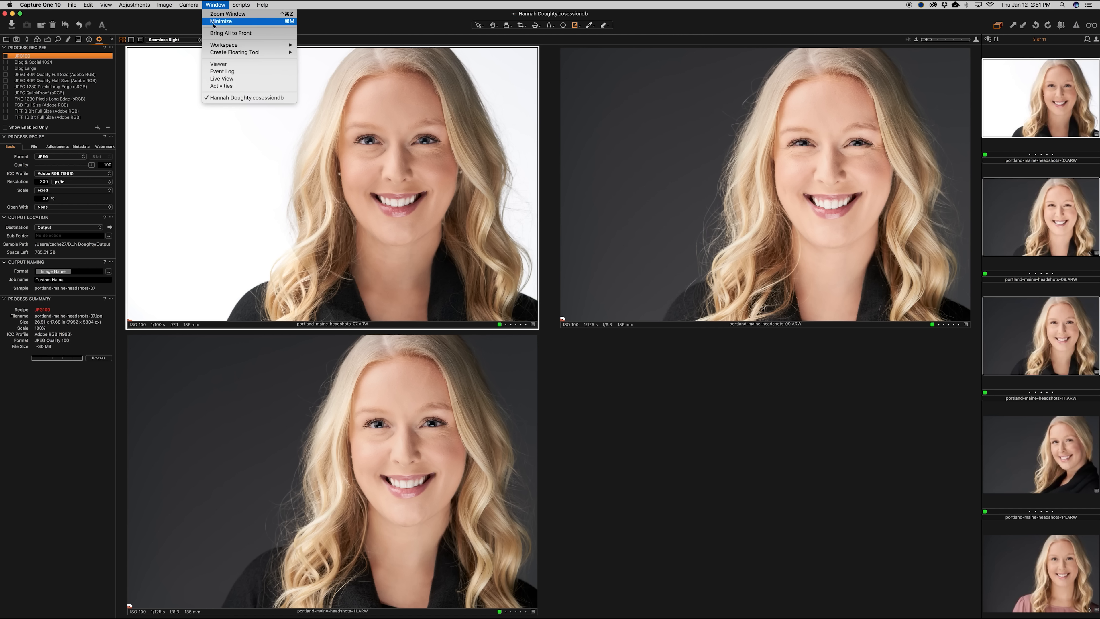
Load the saved personal editing workspace and widen its browser into a three-column grid with larger thumbnails.
mouse_move(243, 45)
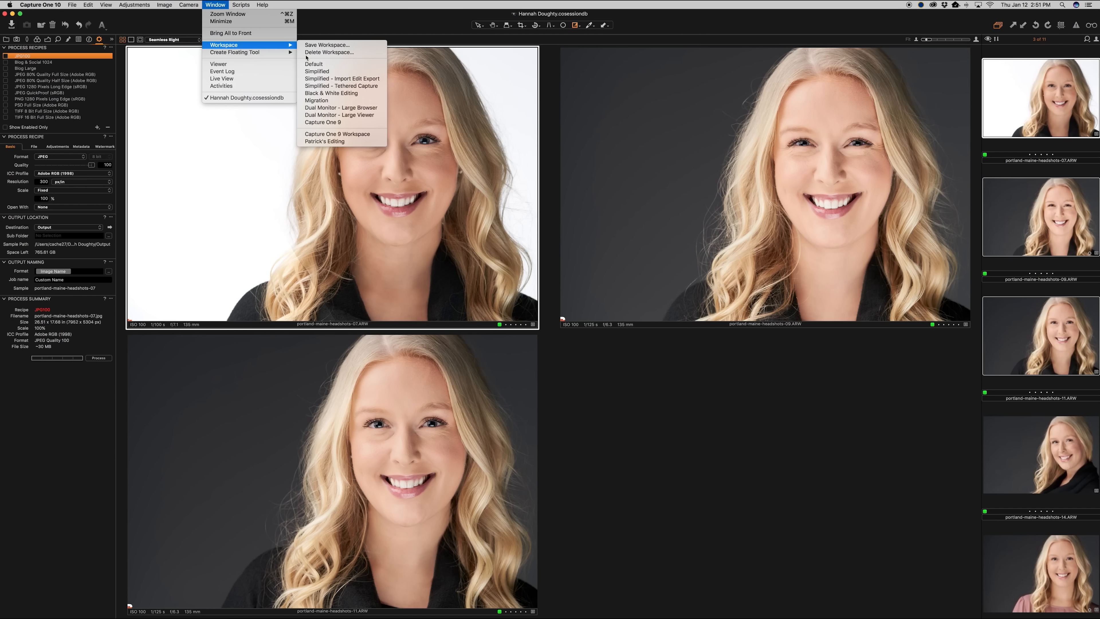
left_click(333, 142)
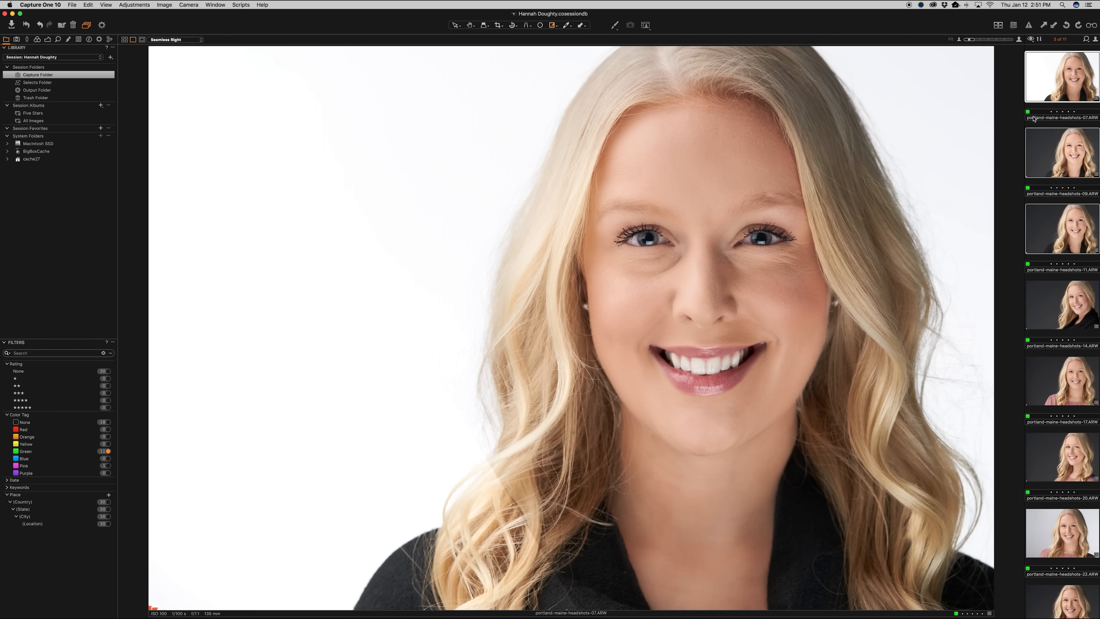
left_click_drag(1022, 142, 644, 165)
left_click_drag(758, 168, 776, 175)
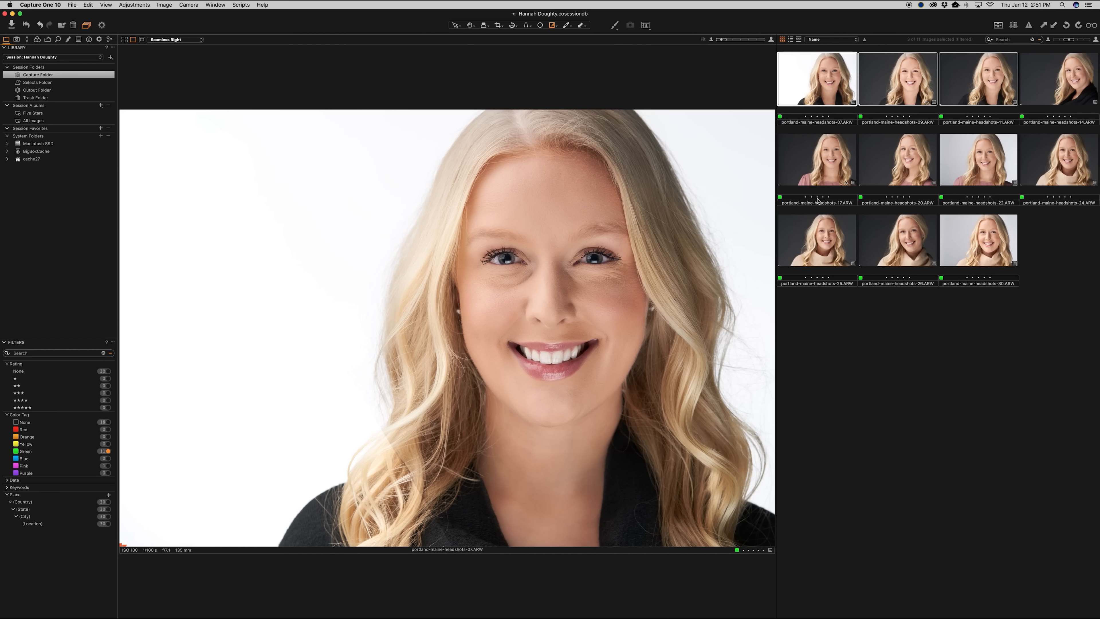
left_click_drag(1068, 42, 1077, 42)
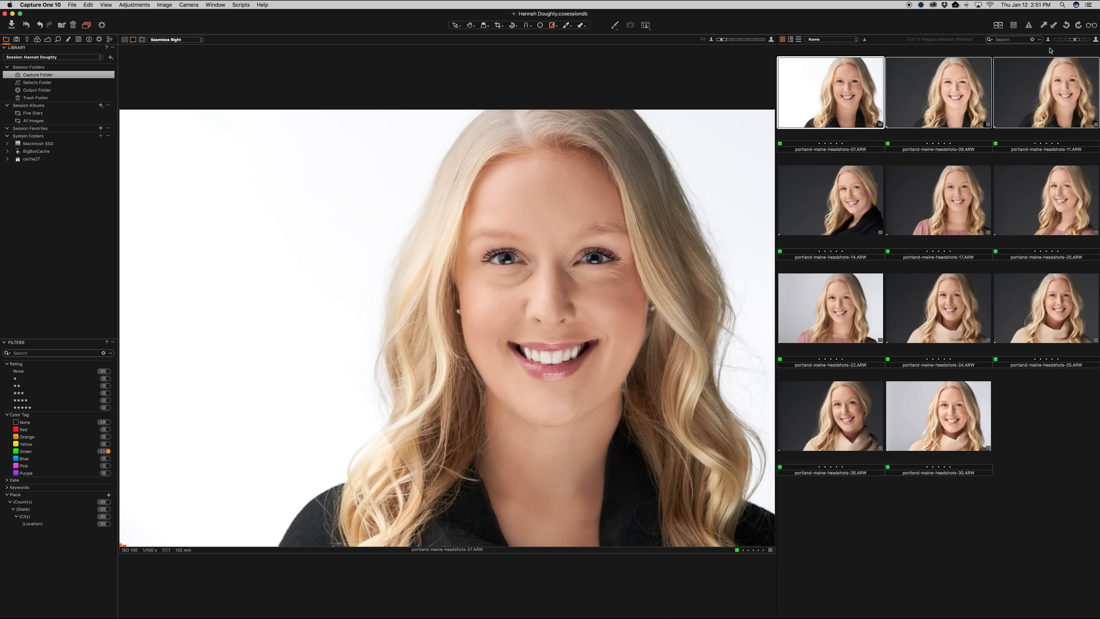
Show the focus mask, check sharpness on the second black-jacket headshot and the dark-background turtleneck headshot, and hide the mask.
left_click(1001, 26)
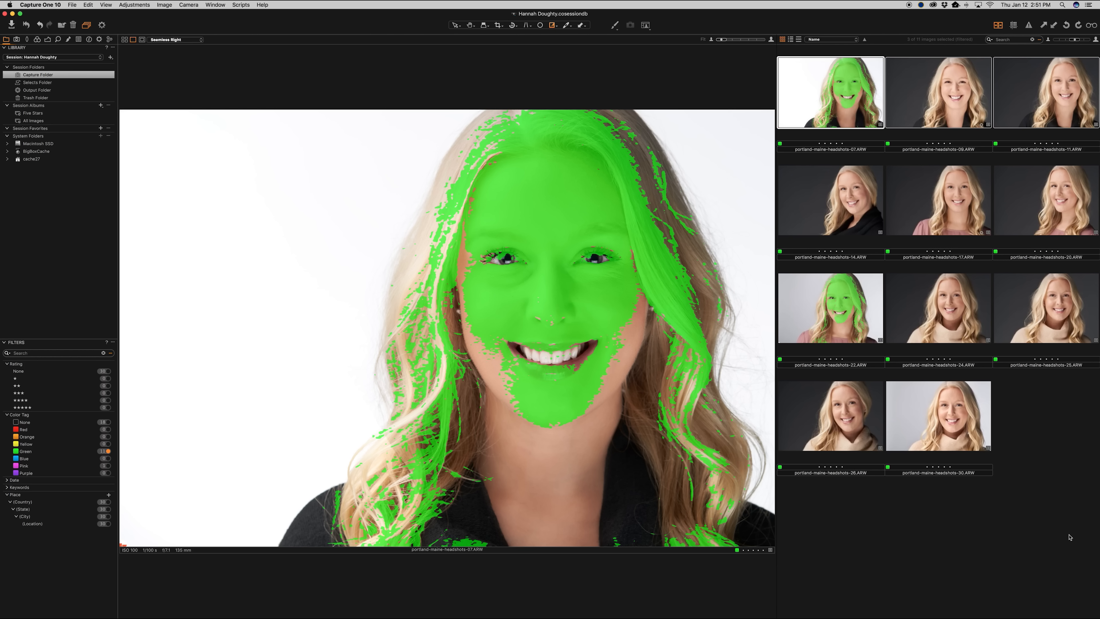
left_click(920, 101)
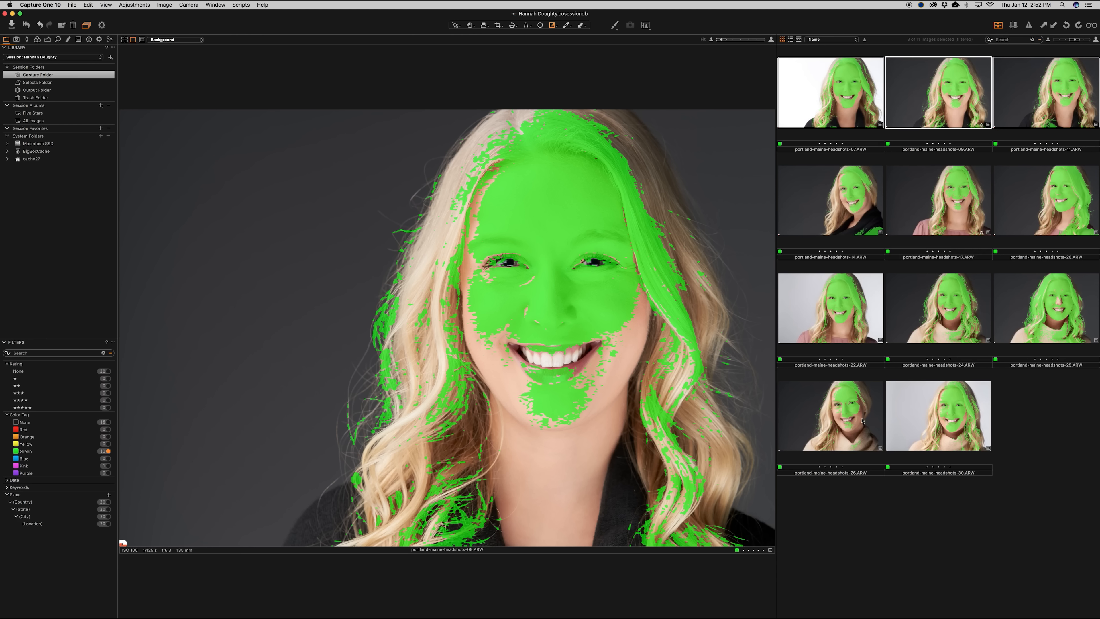
left_click(839, 409)
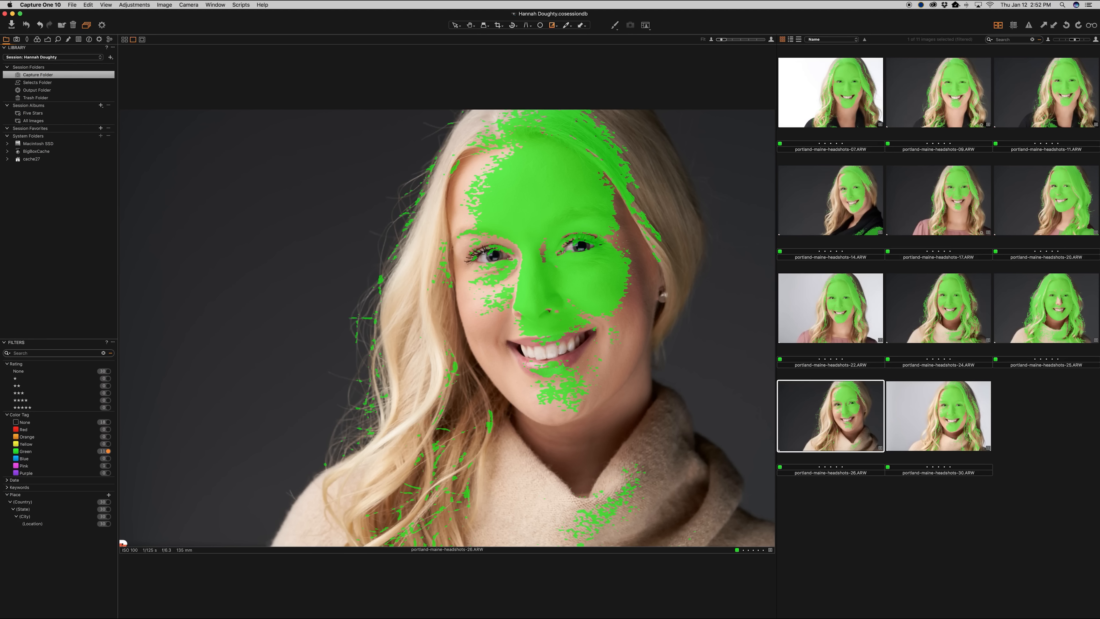
left_click(998, 25)
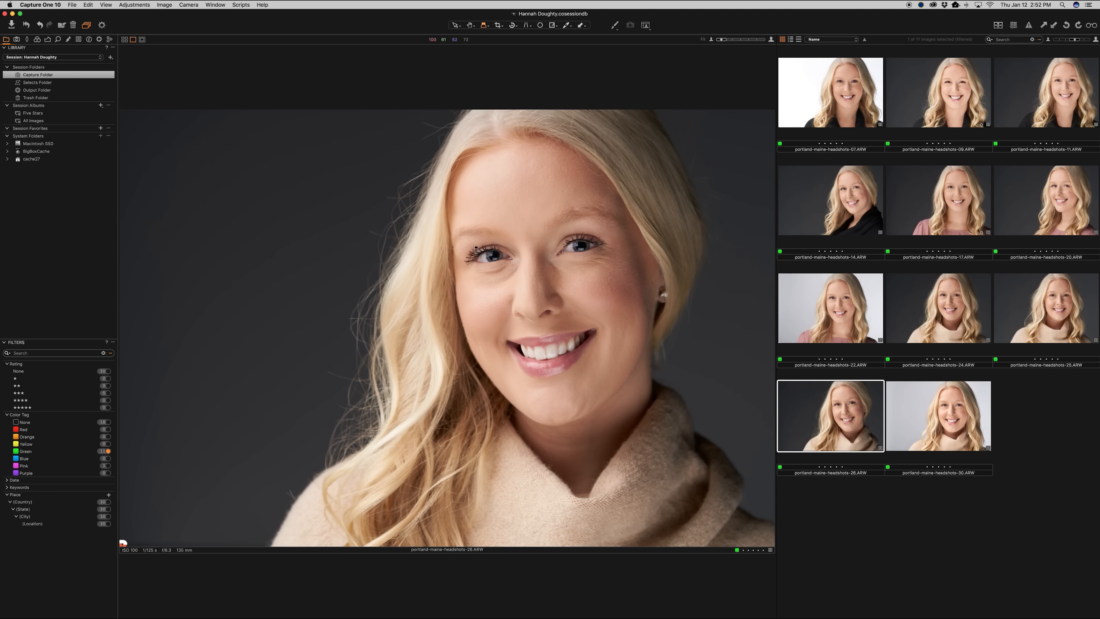
Recheck the focus around both eyes of the turtleneck headshot with the focus mask, and try the exposure warning.
left_click(479, 256)
left_click_drag(479, 257, 577, 245)
left_click(999, 26)
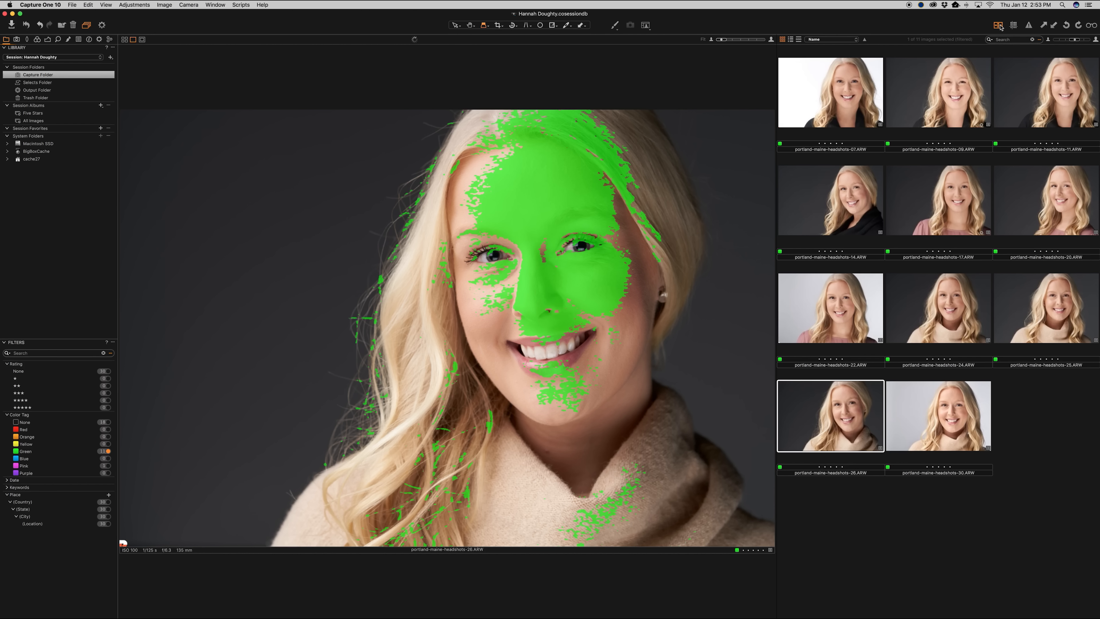
left_click(999, 26)
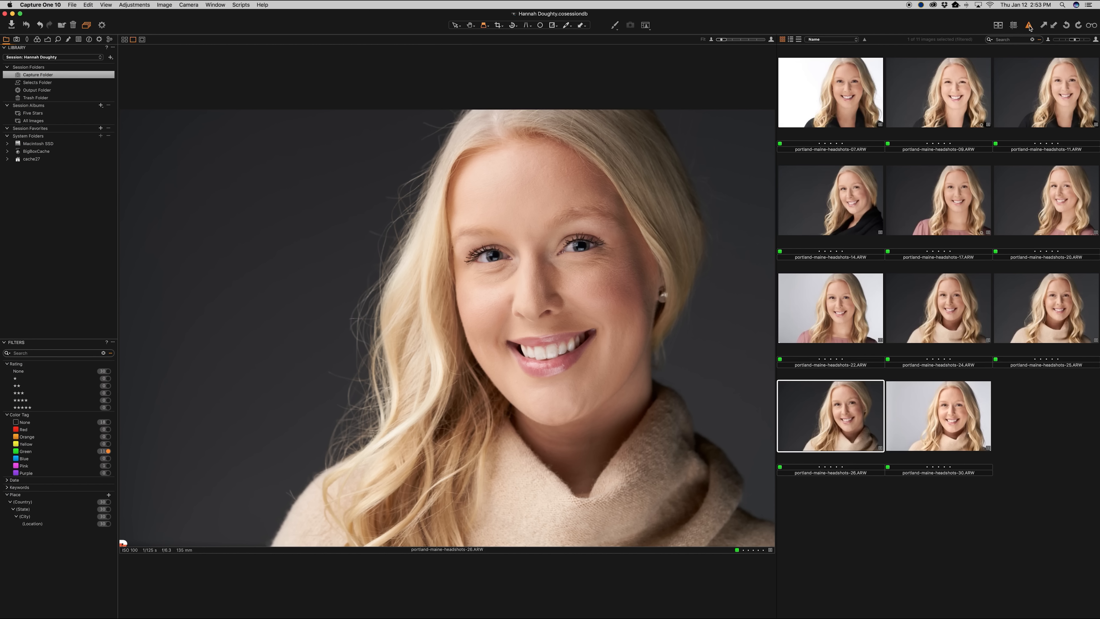
left_click(1029, 26)
Narrow the browser to a single thumbnail column, and hide and restore both the tools and the browser.
left_click_drag(777, 89, 1025, 113)
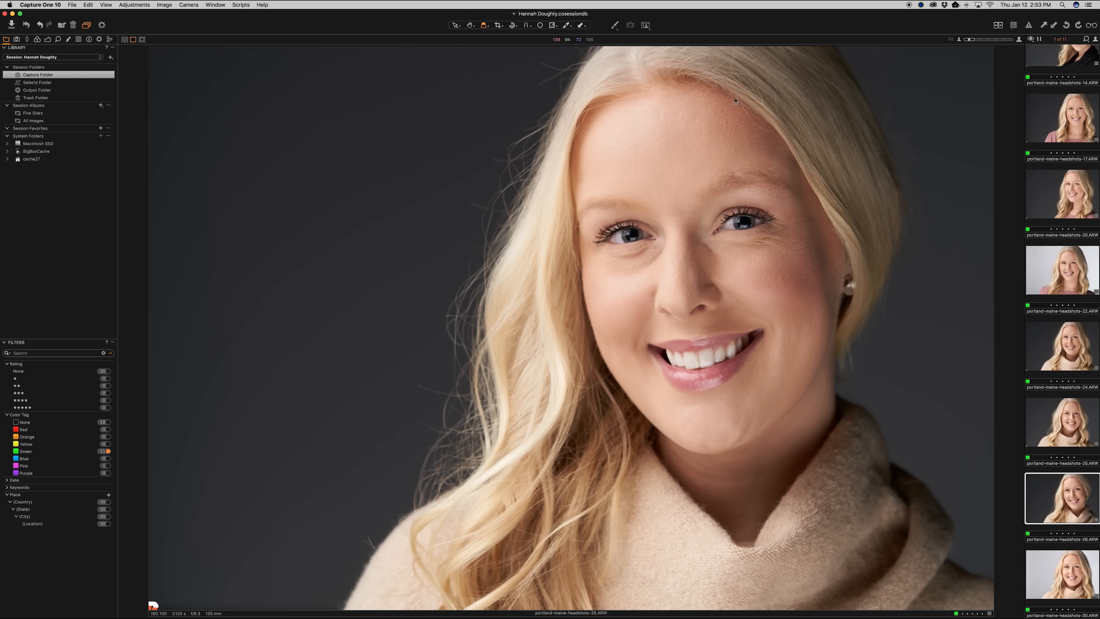
key("super+t")
key("super+b")
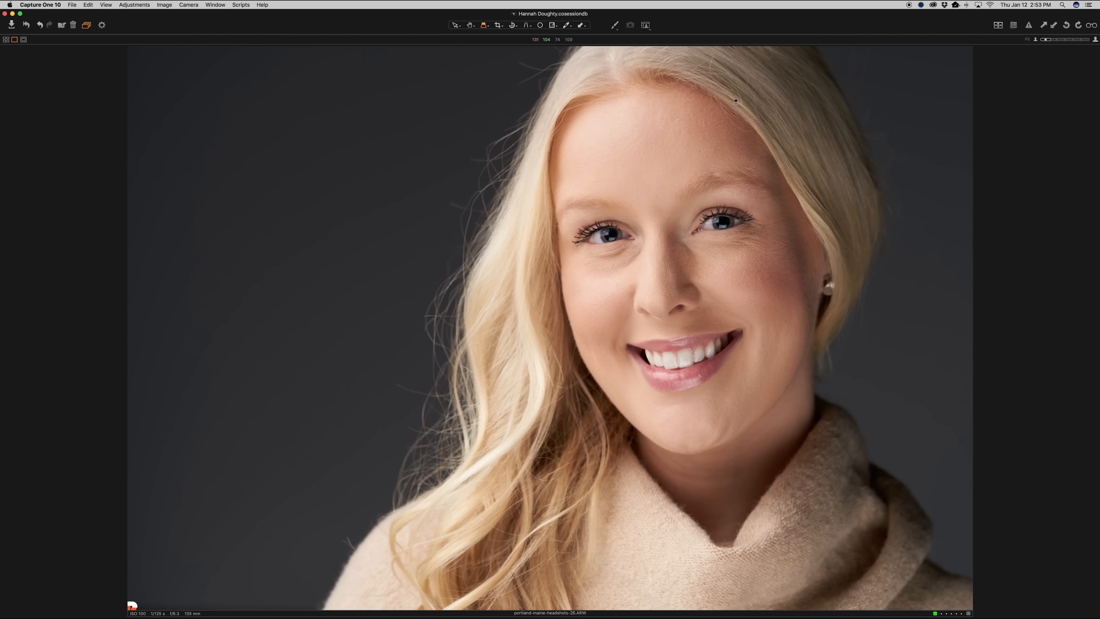
key("super+t")
key("super+b")
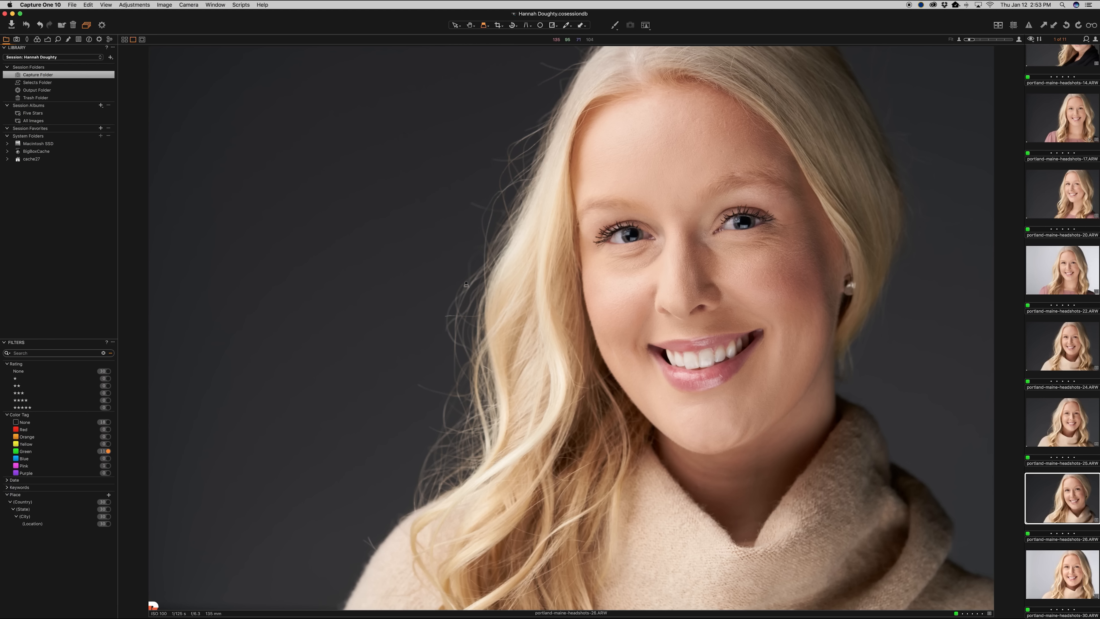
Place the browser below the viewer and shrink its thumbnails so all headshots fit in one row.
left_click(183, 4)
mouse_move(217, 3)
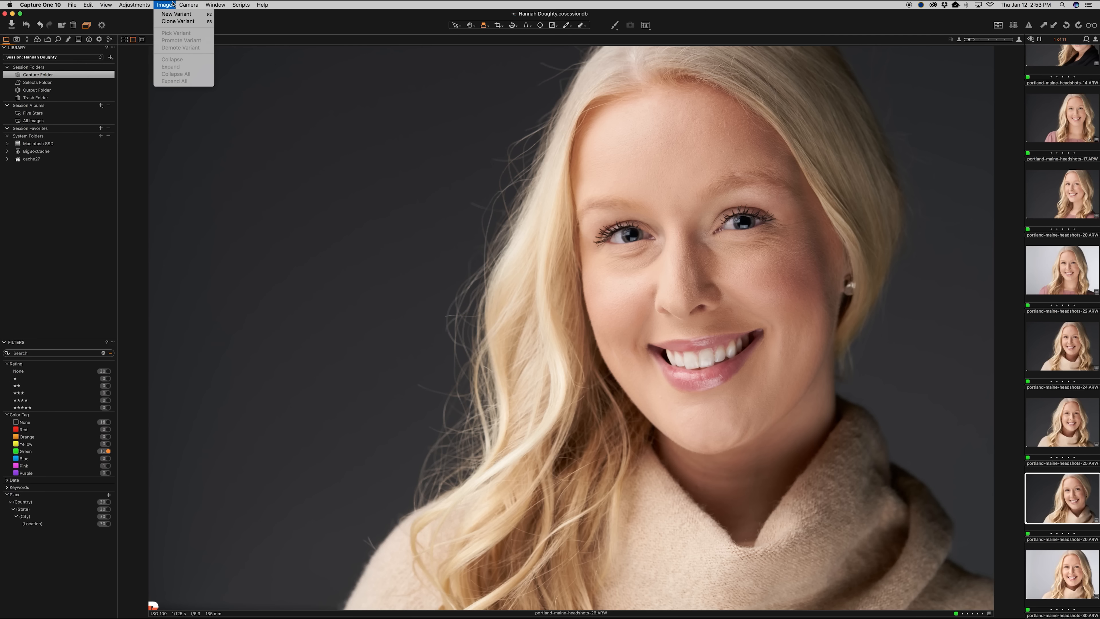
mouse_move(115, 4)
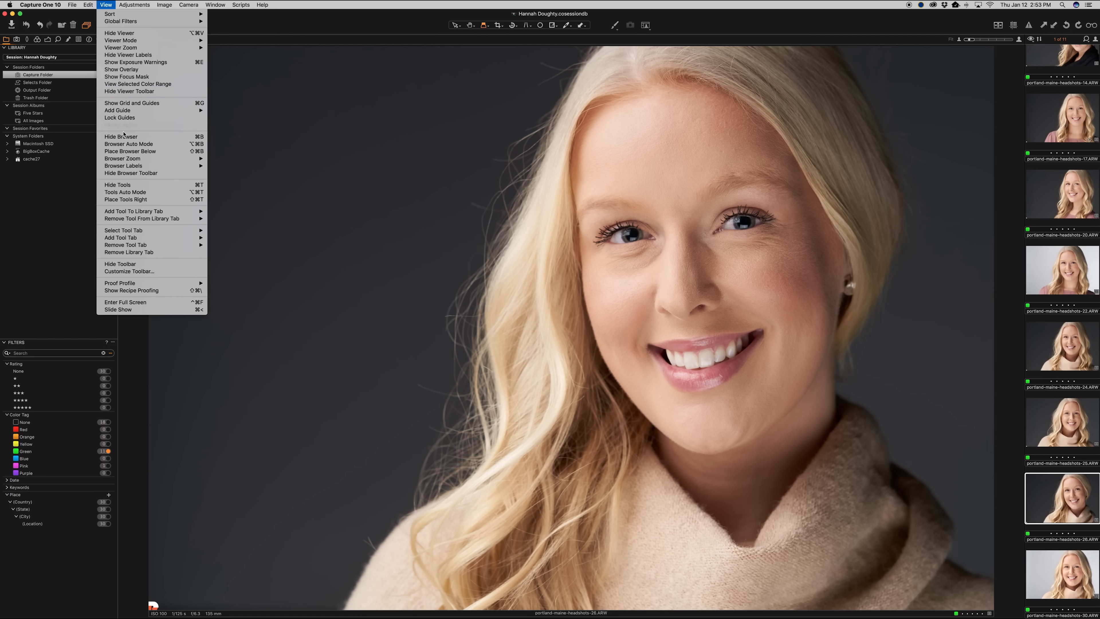
left_click(136, 153)
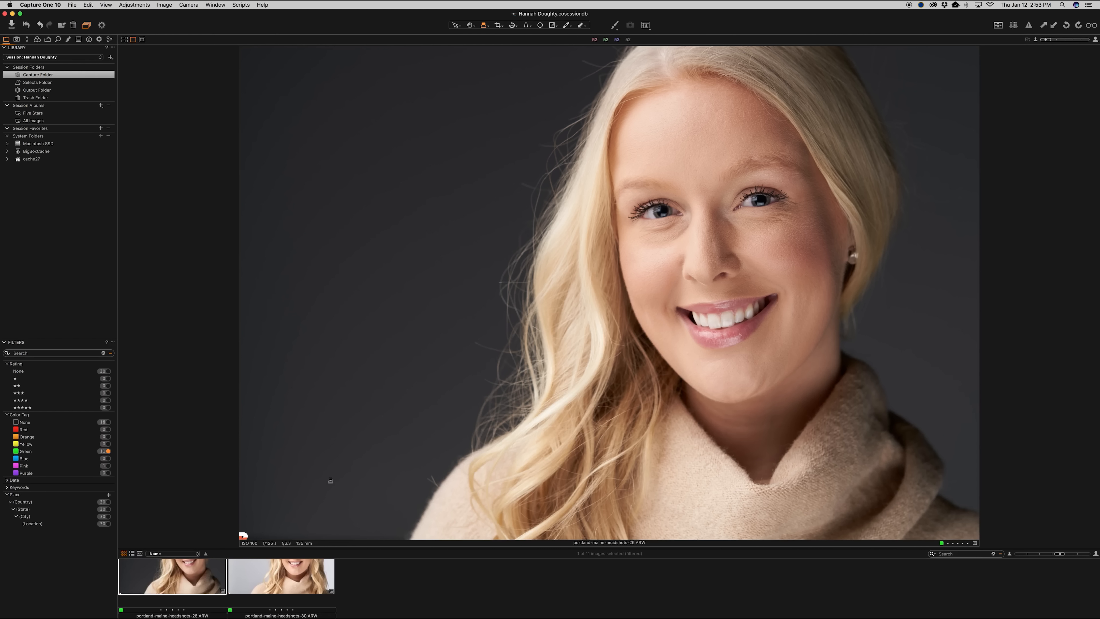
mouse_move(1059, 554)
left_mouse_down()
mouse_move(1034, 554)
mouse_move(1050, 554)
left_mouse_up()
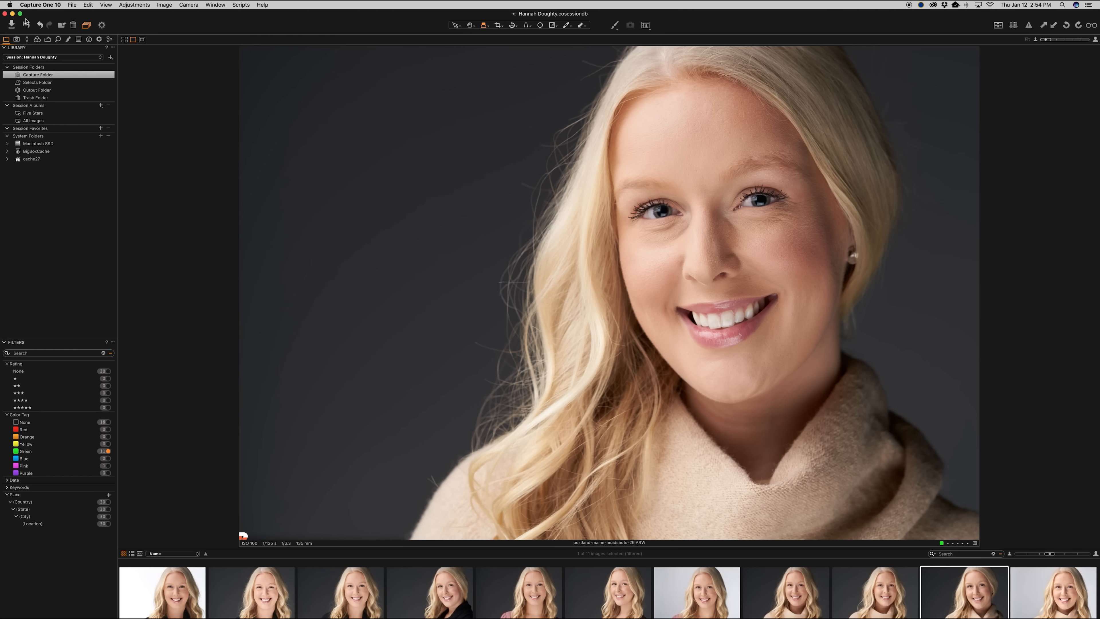
Try the tools on the right side of the viewer, and restore the former layout by loading a saved workspace.
left_click(131, 5)
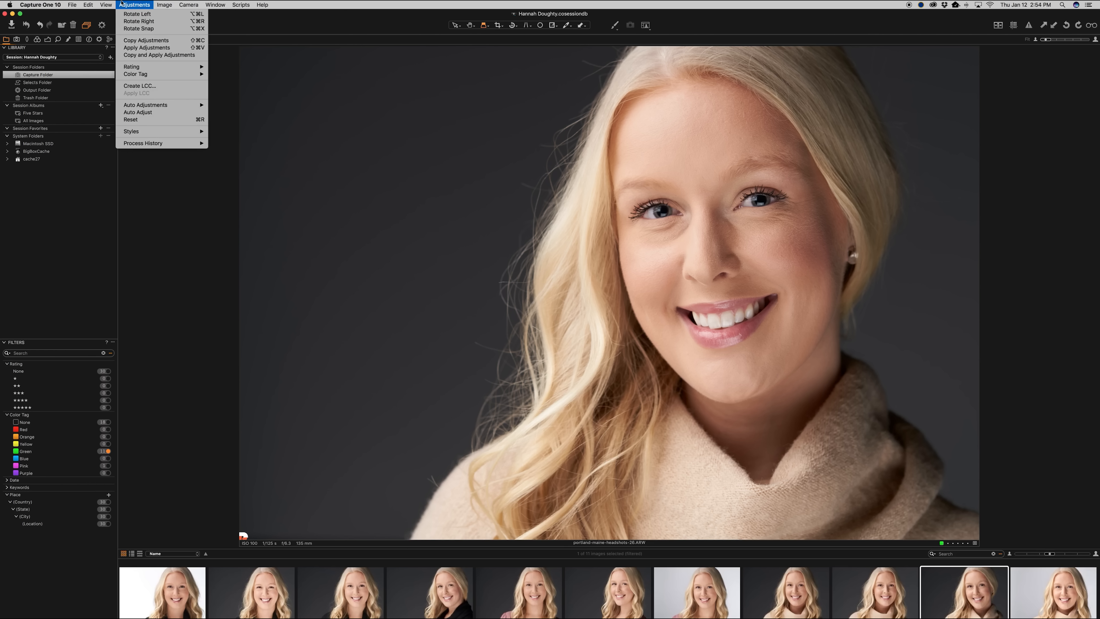
mouse_move(106, 4)
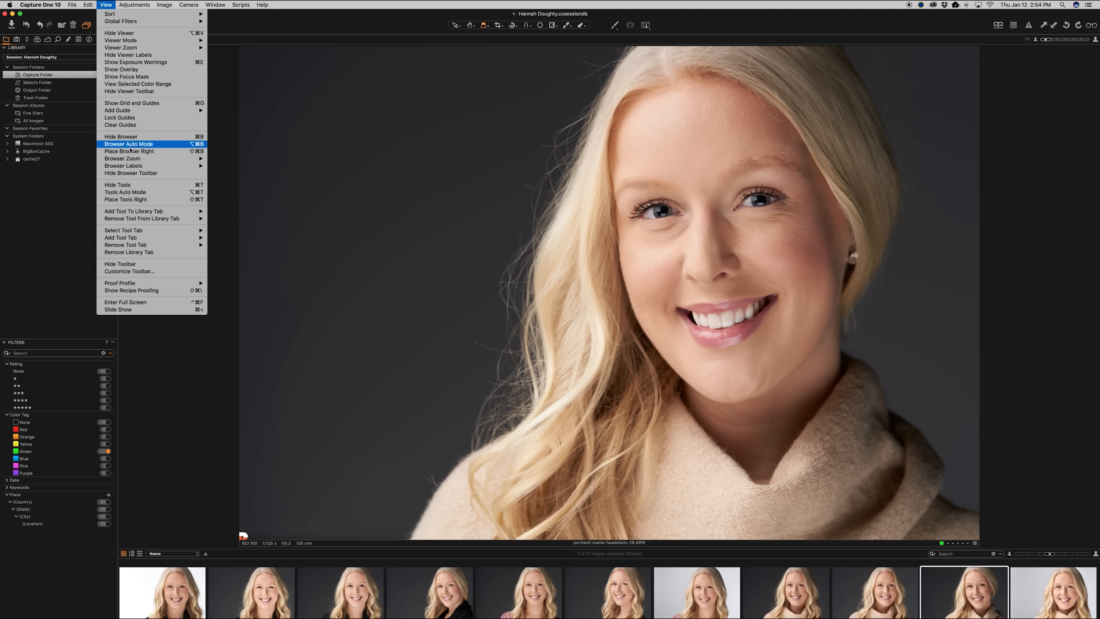
left_click(138, 201)
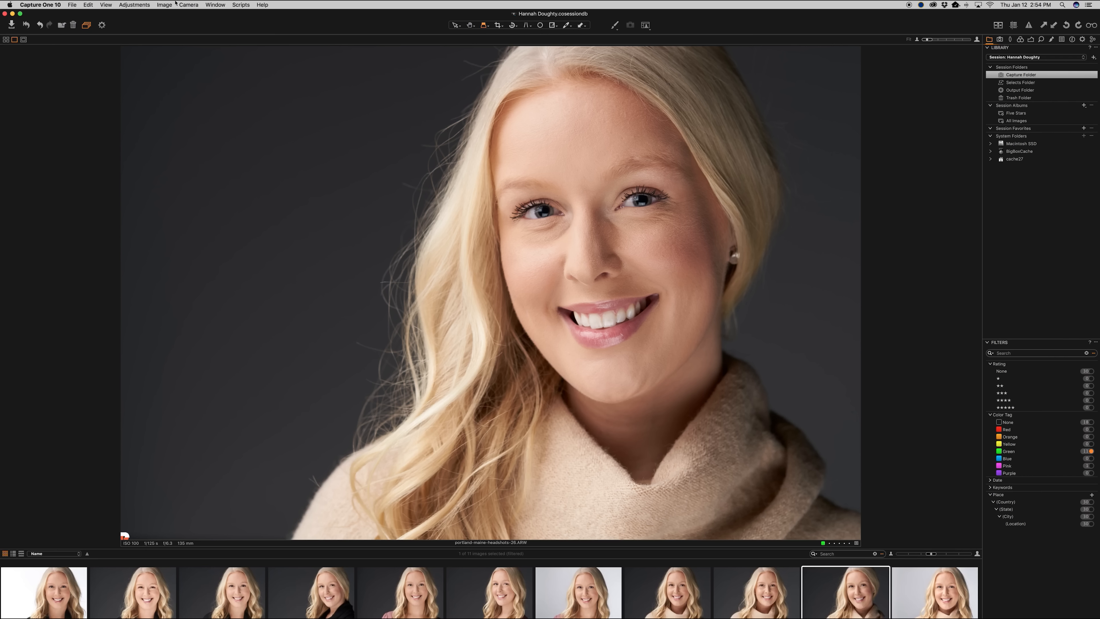
left_click(212, 3)
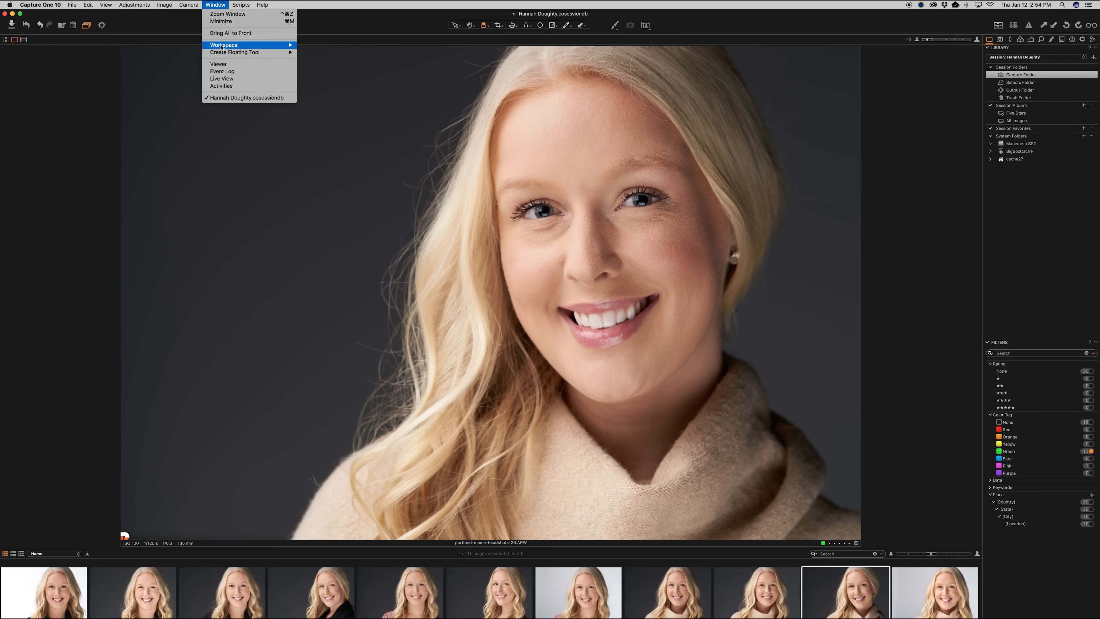
mouse_move(222, 47)
left_click(325, 141)
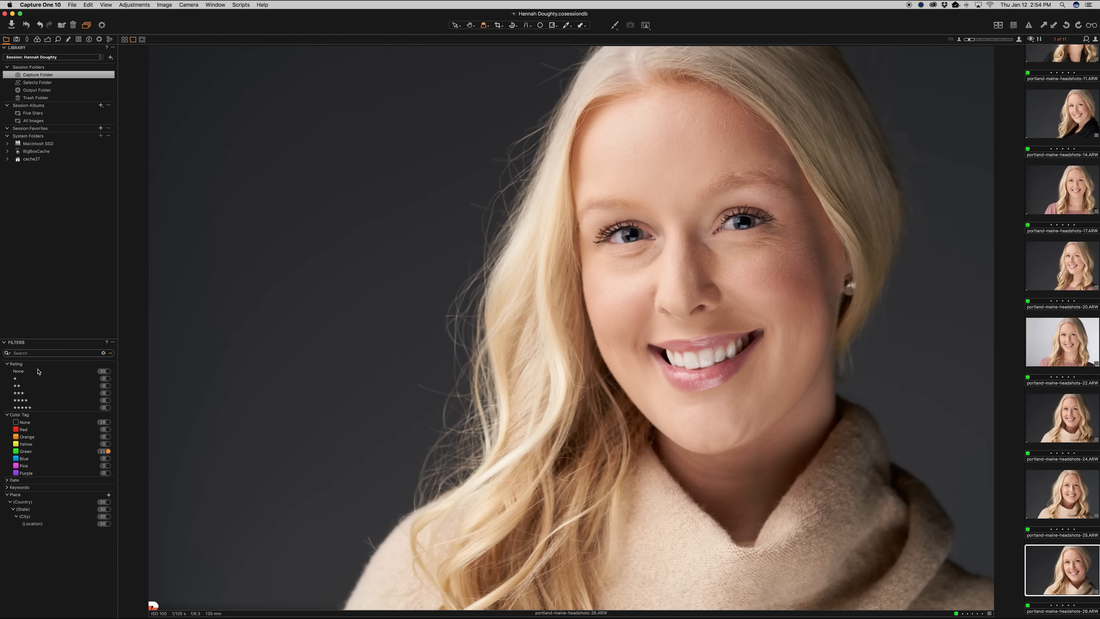
Filter the Capture Folder to images without a rating, and display the All Images album.
left_click(29, 75)
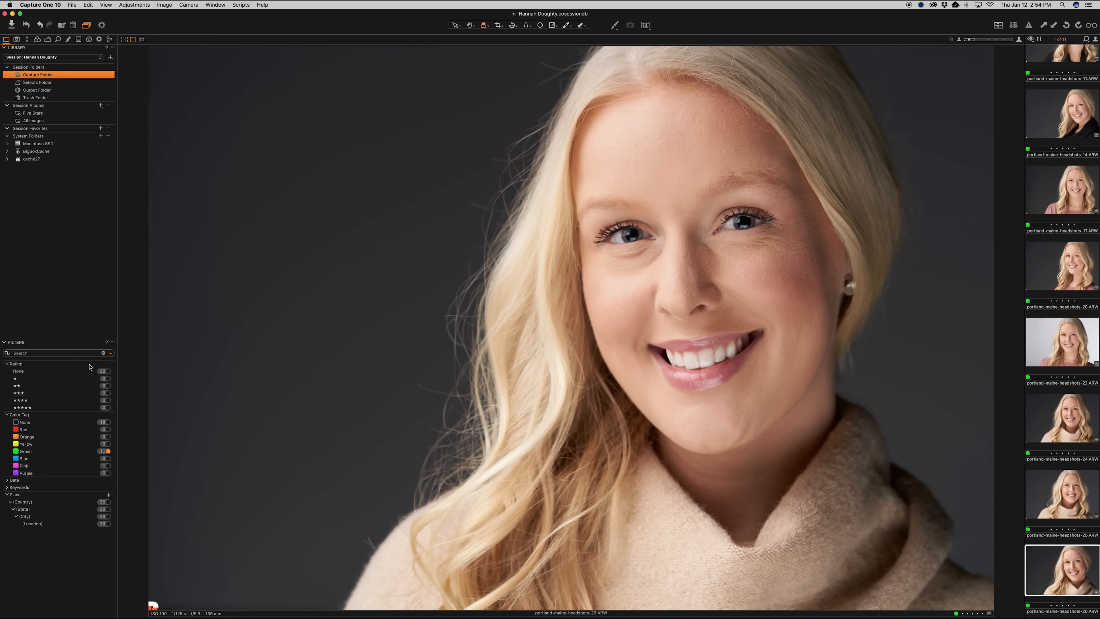
left_click(48, 371)
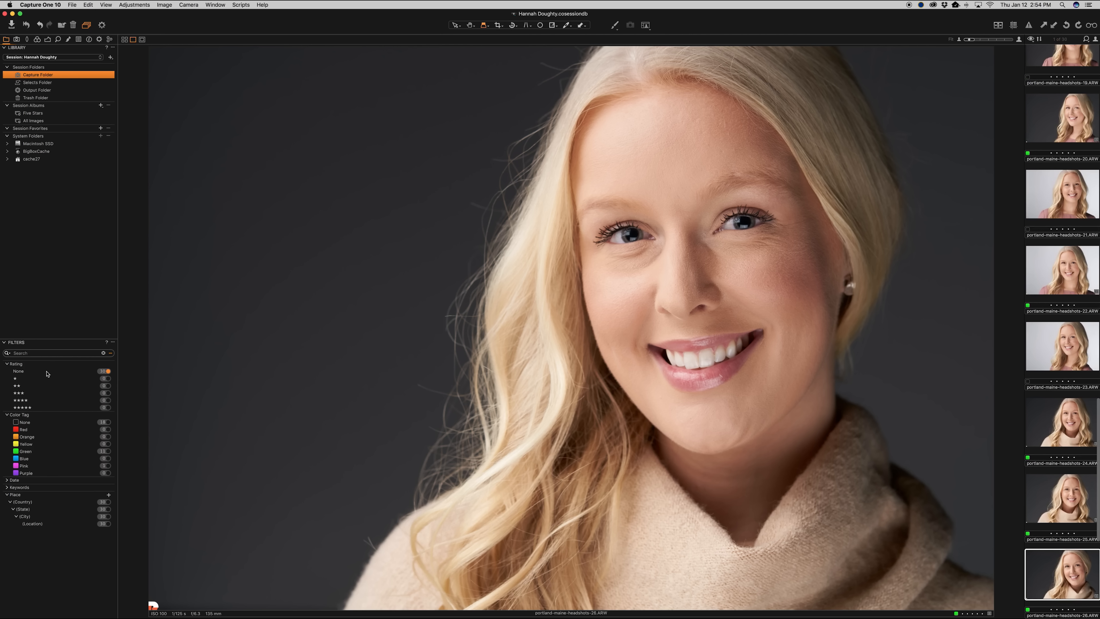
left_click(27, 372)
scroll(1071, 500, "down", 4)
scroll(1069, 519, "down", 10)
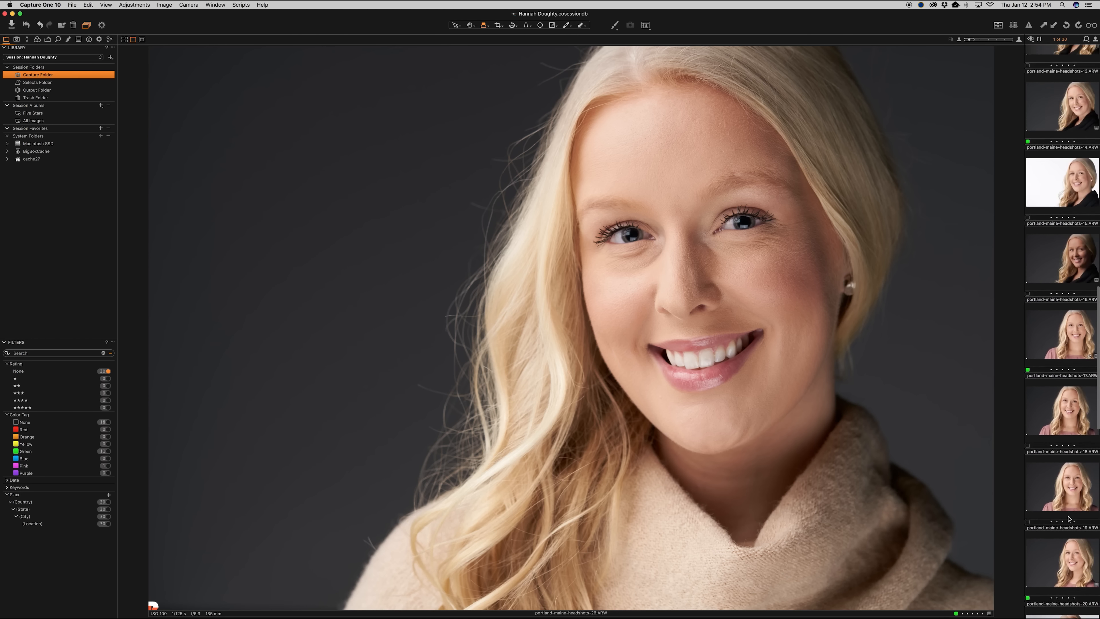
left_click(30, 121)
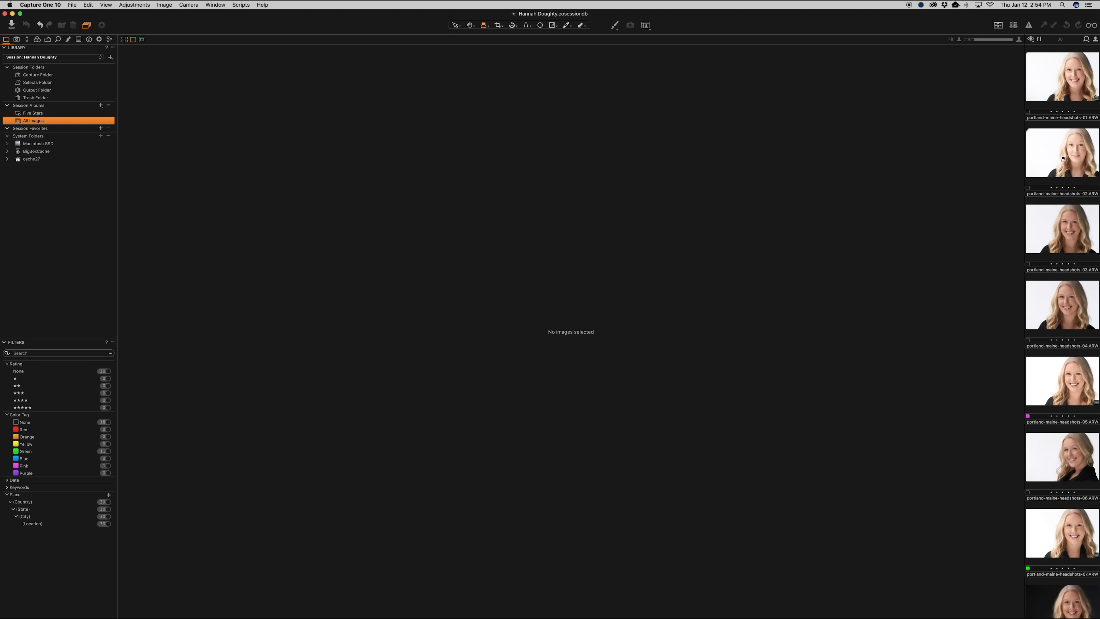
Widen the browser to five thumbnail columns and open portland-maine-headshots-03.ARW in the viewer.
left_click_drag(1027, 215, 737, 190)
mouse_move(1070, 39)
left_mouse_down()
mouse_move(1040, 39)
mouse_move(1061, 38)
left_mouse_up()
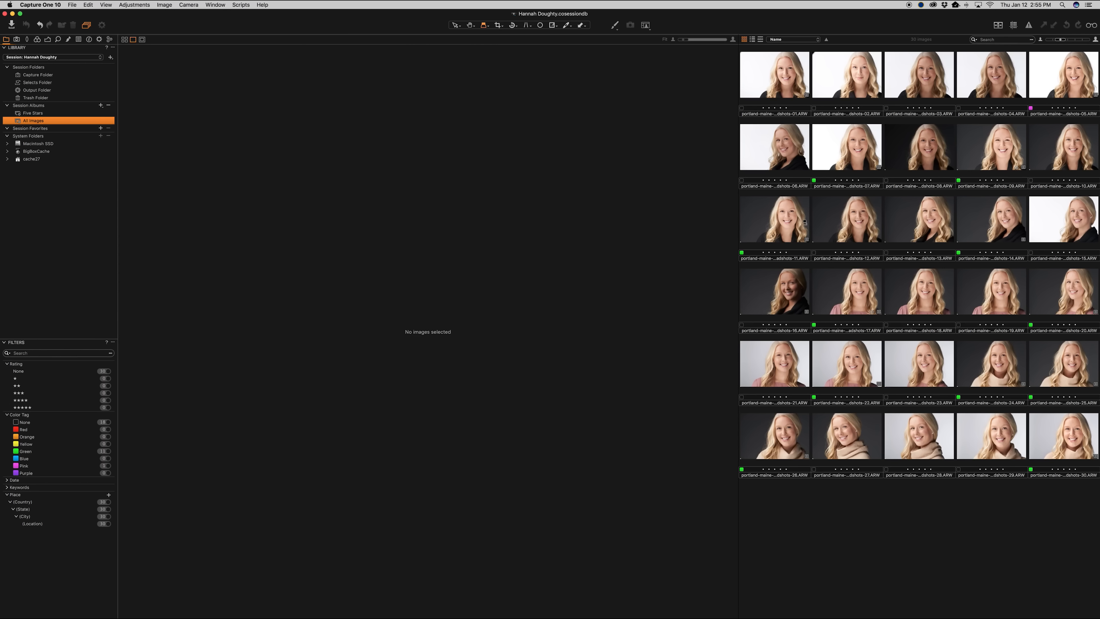
left_click(923, 83)
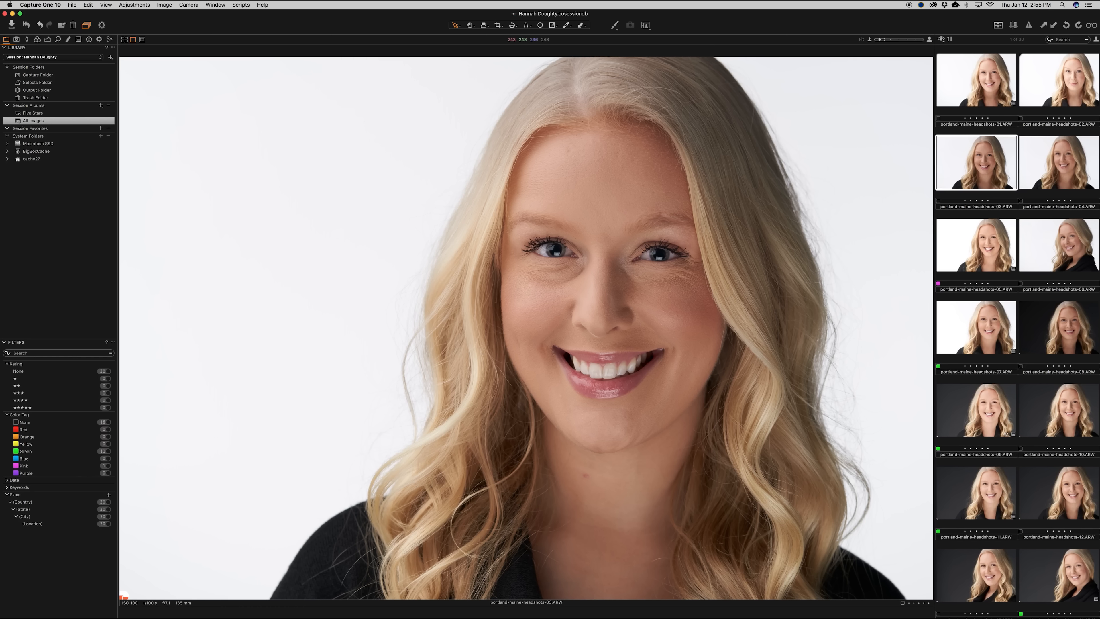
Switch to Lightroom and show the Colored Red smart collection in the Library grid.
left_click(610, 606)
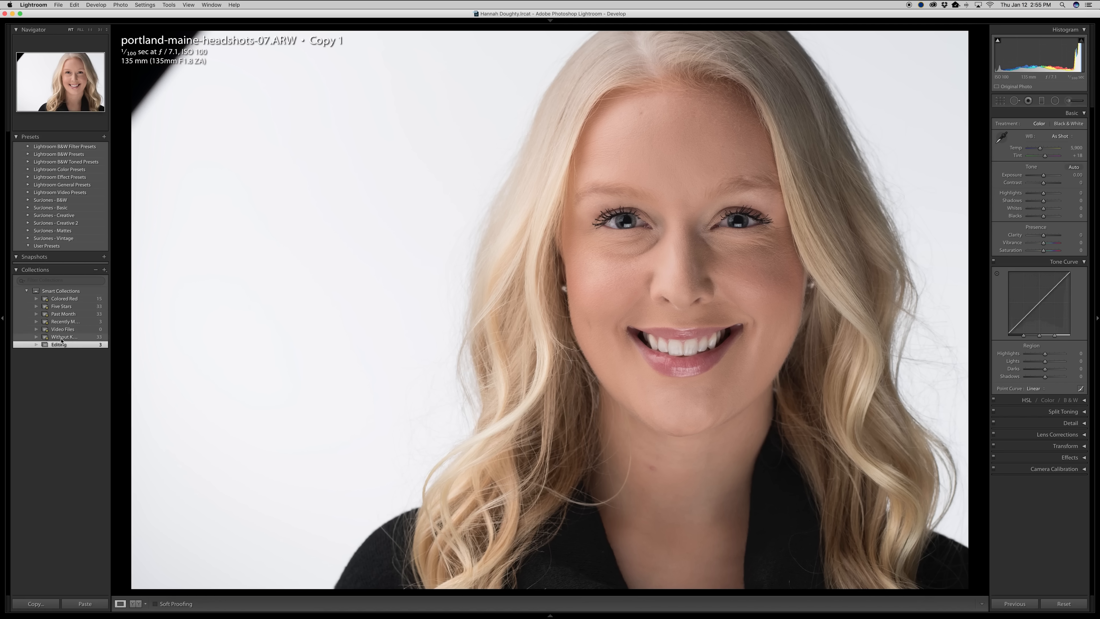
left_click(66, 300)
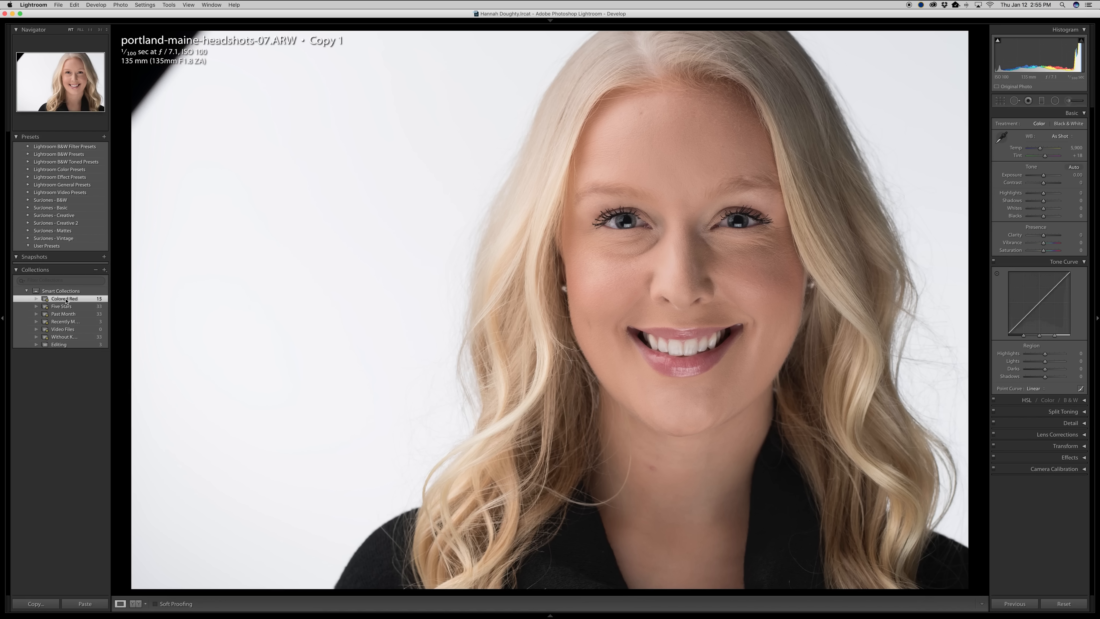
left_click(66, 321)
left_click(63, 346)
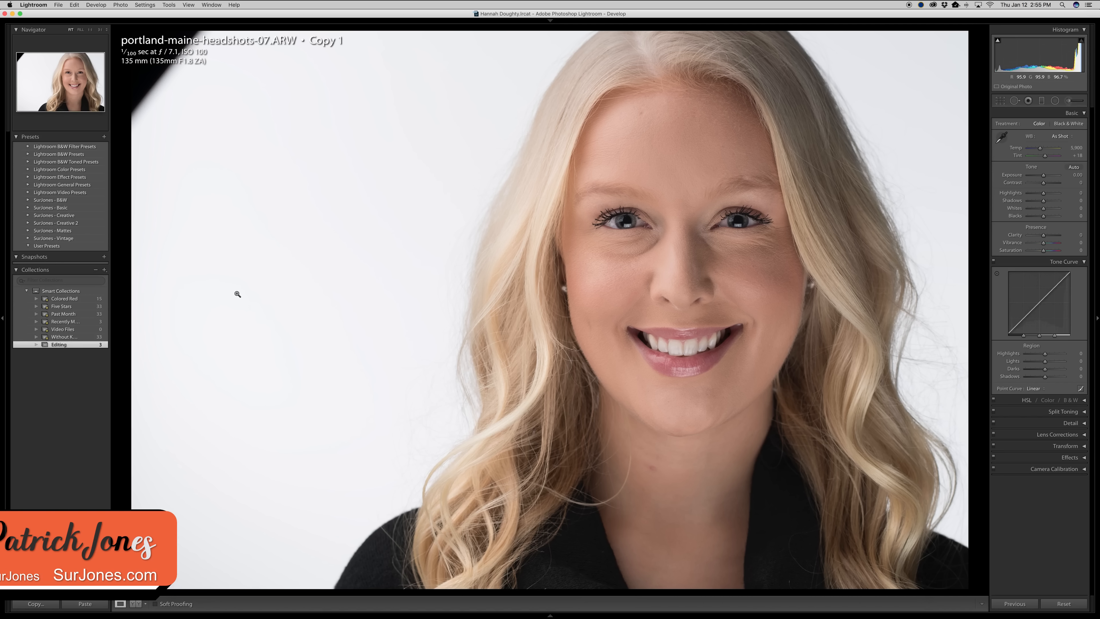
key("g")
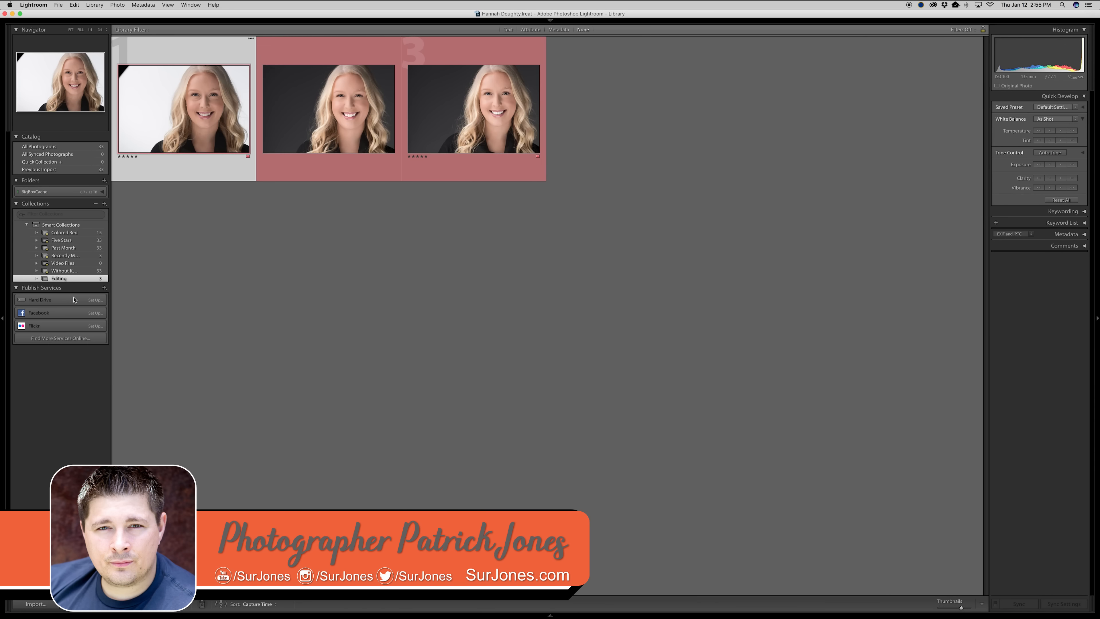
left_click(72, 233)
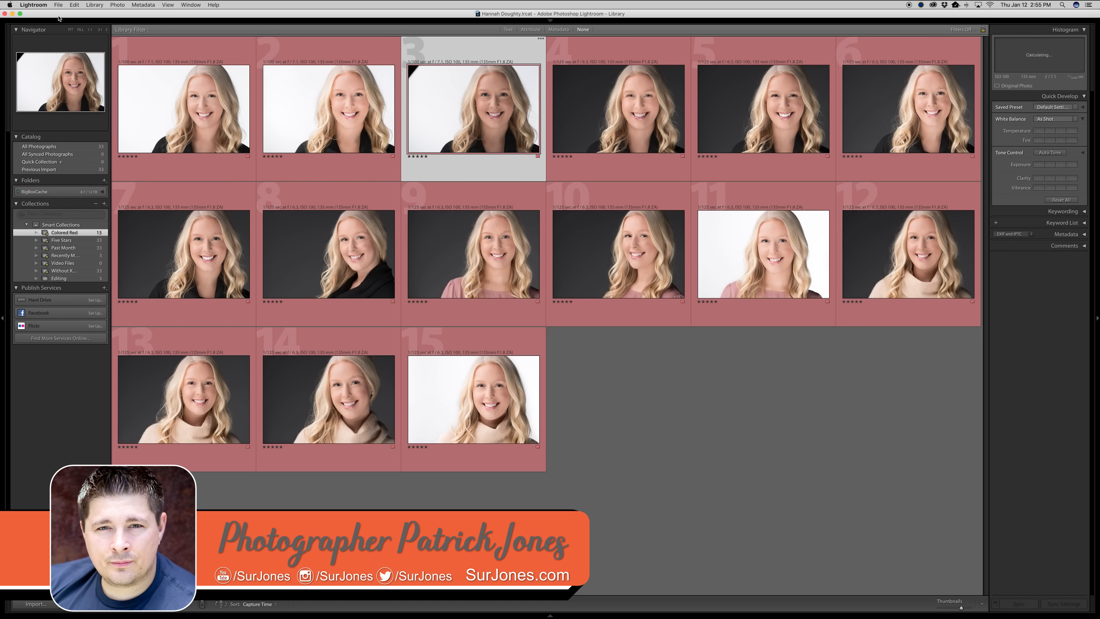
Switch back to Capture One and filter the All Images album by the green color tag.
key("super+Tab")
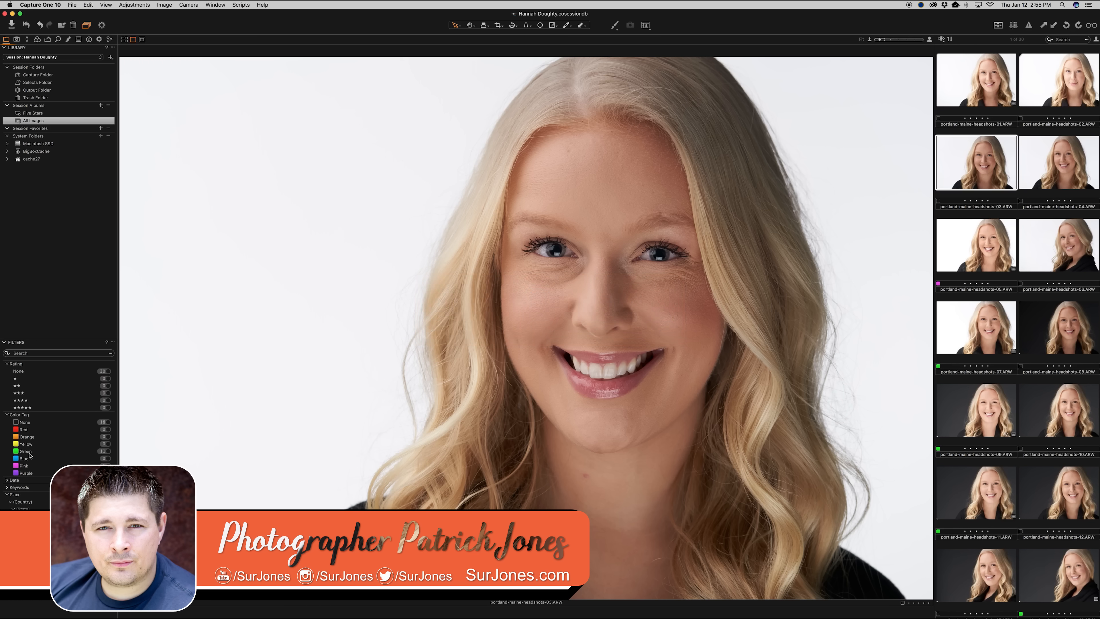
left_click(103, 451)
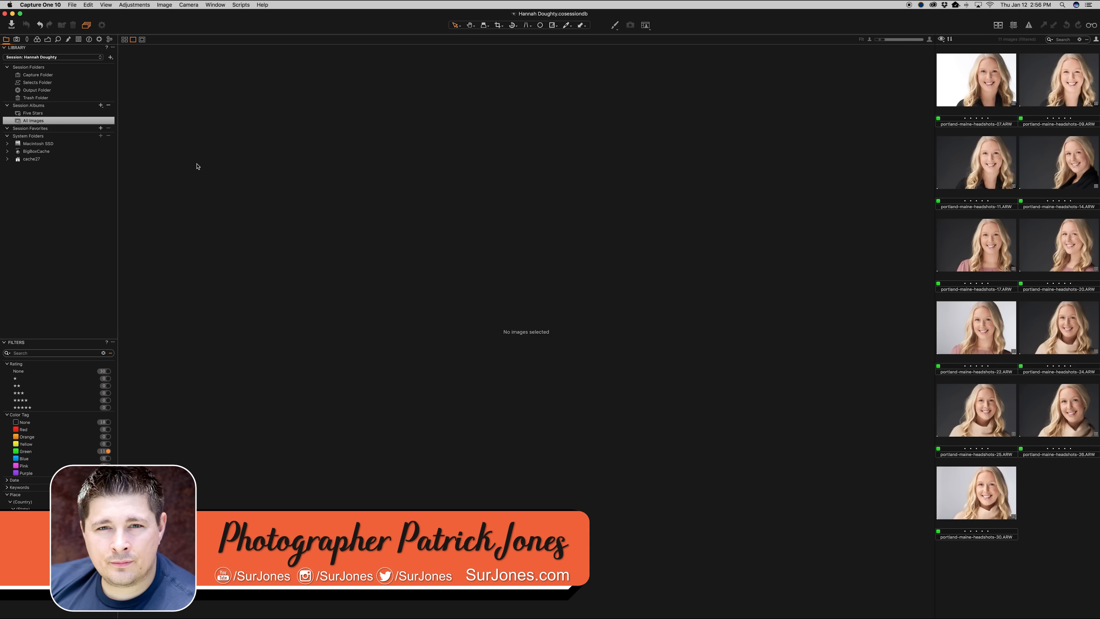
key("super+Tab")
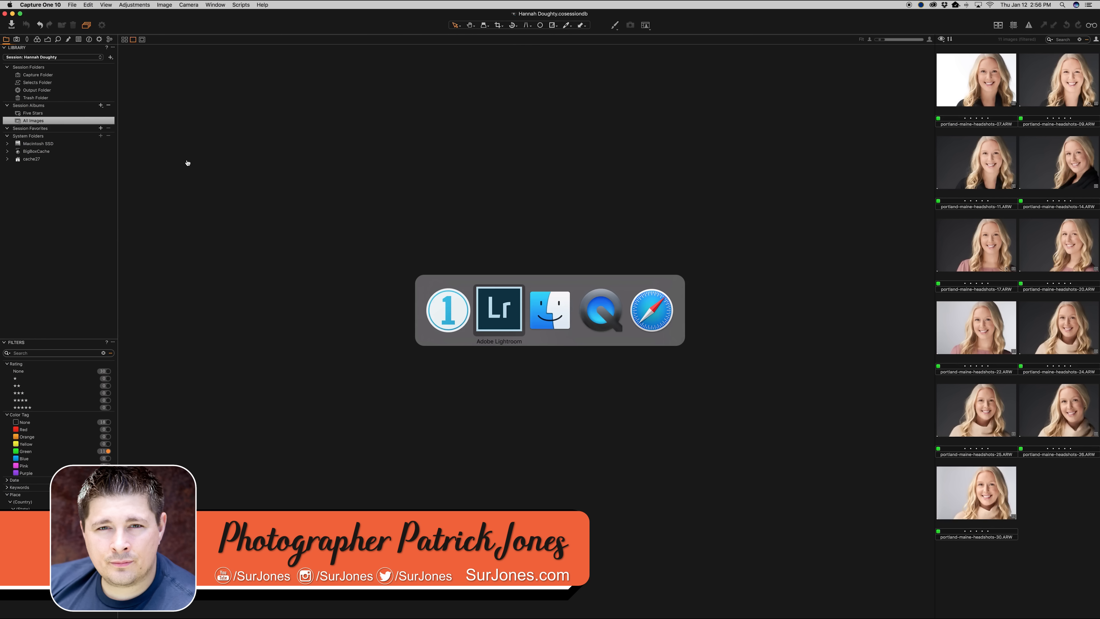
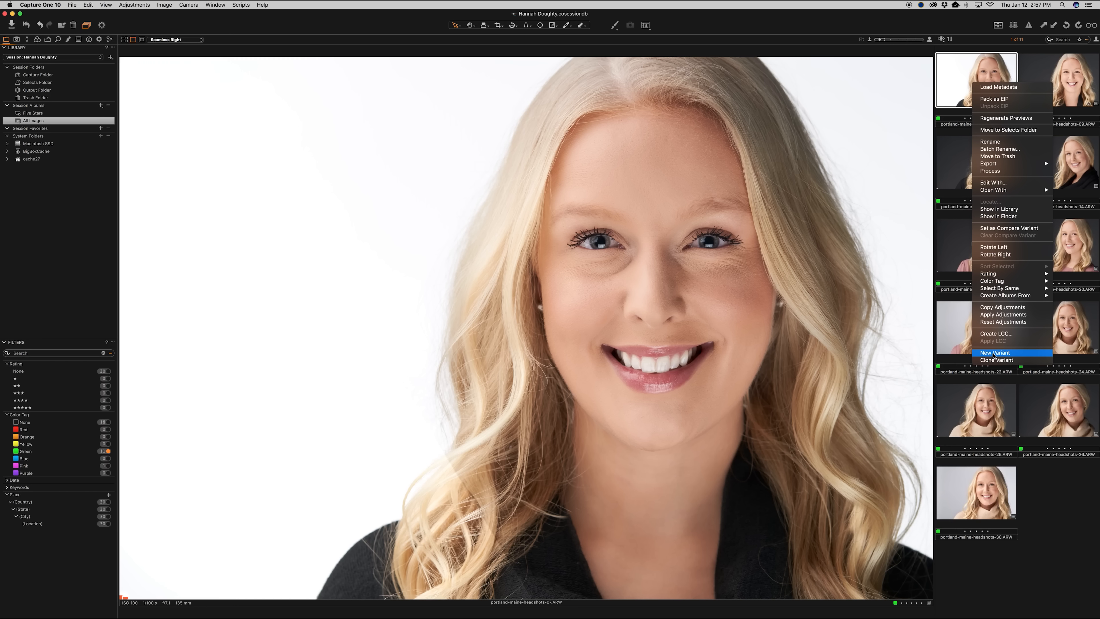
Create a new variant of portland-maine-headshots-07.ARW and open it by filtering for images without a color tag.
left_click(994, 353)
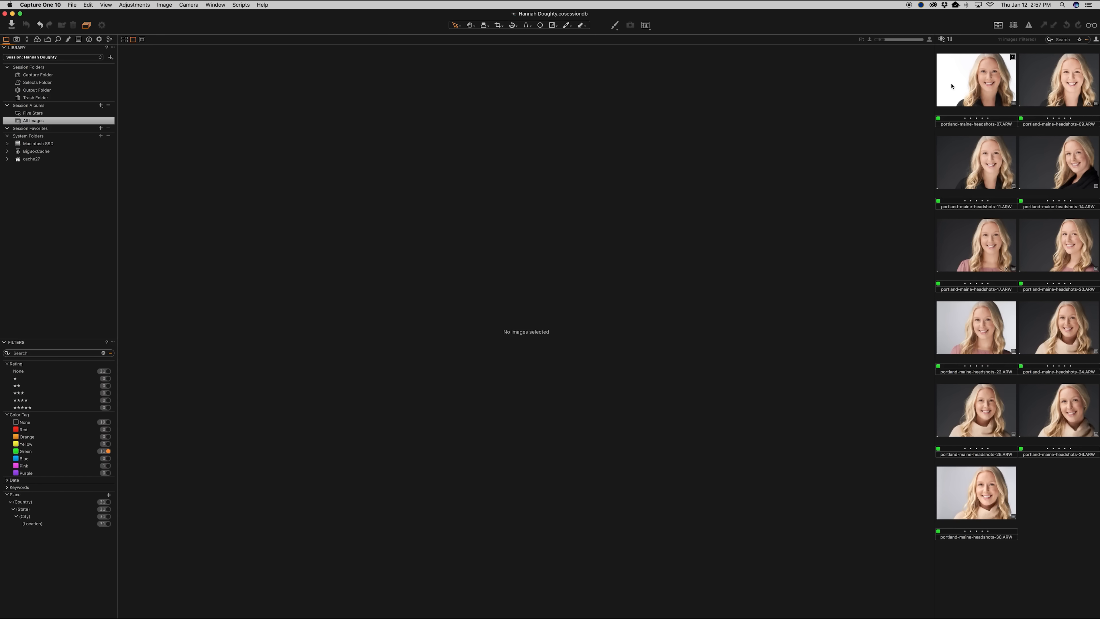
left_click(85, 422)
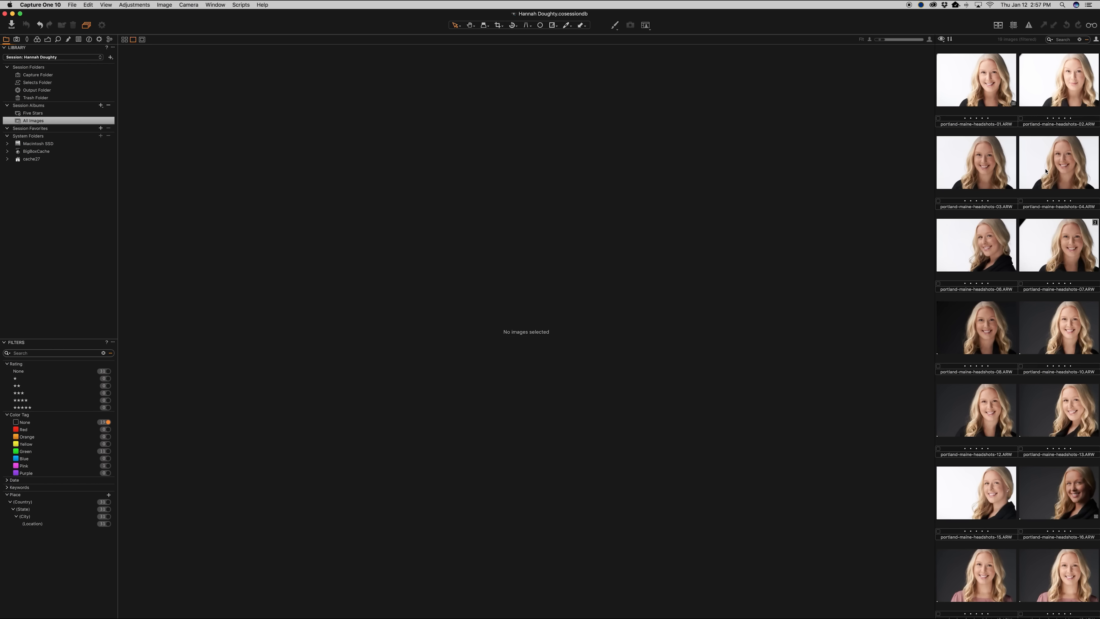
left_click(1068, 248)
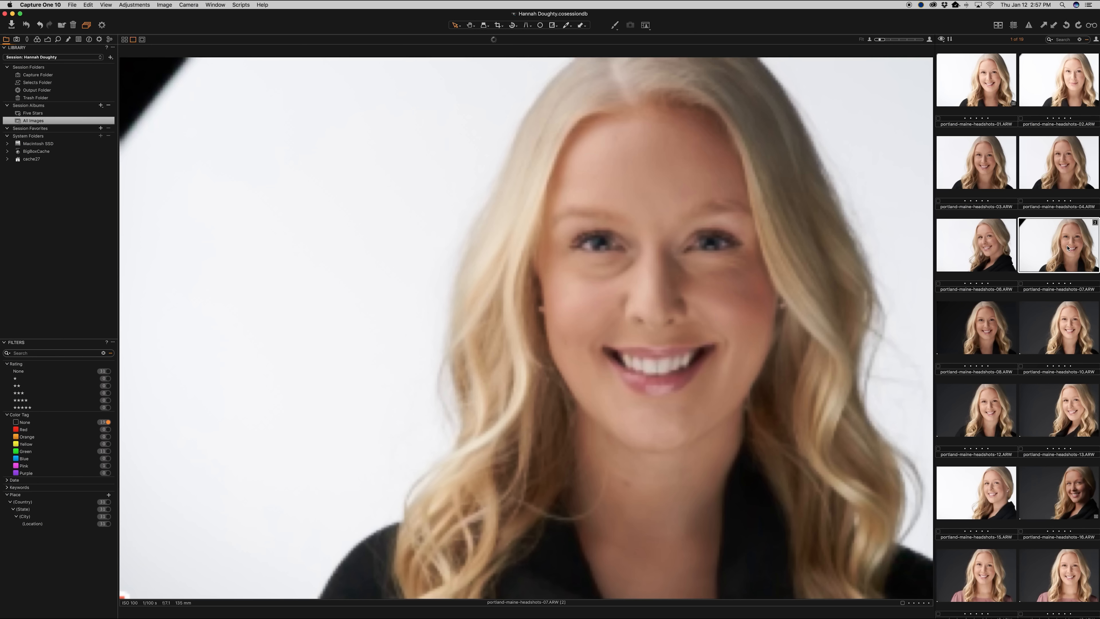
right_click(1067, 249)
left_click(1065, 237)
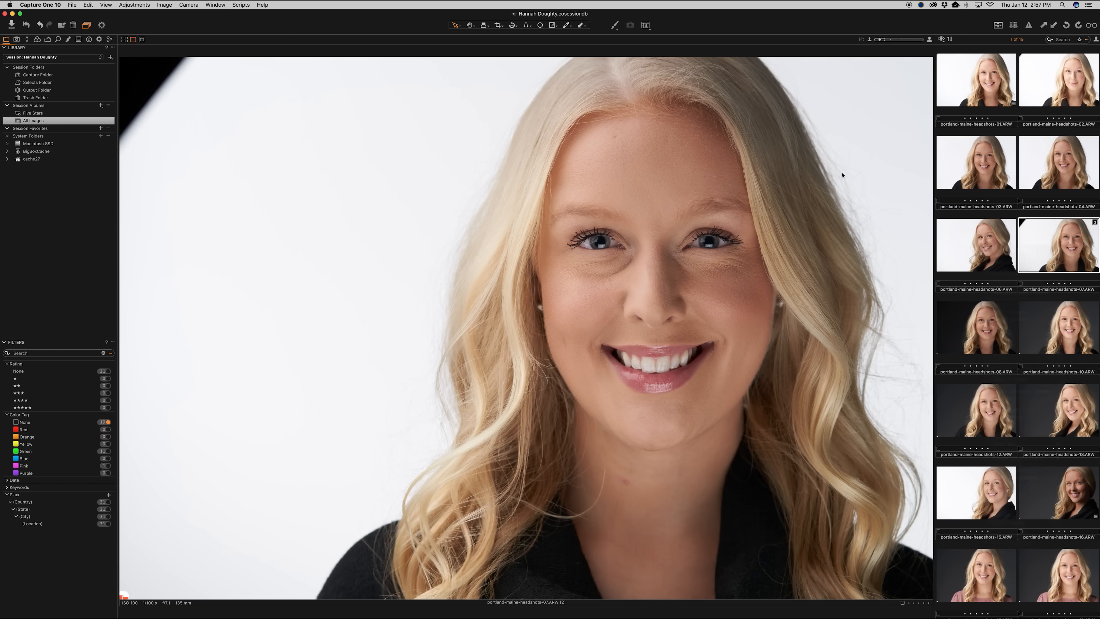
Delete the untagged variant of portland-maine-headshots-07.ARW and filter the album by the green color tag again.
key("shift+super+a")
key("super+BackSpace")
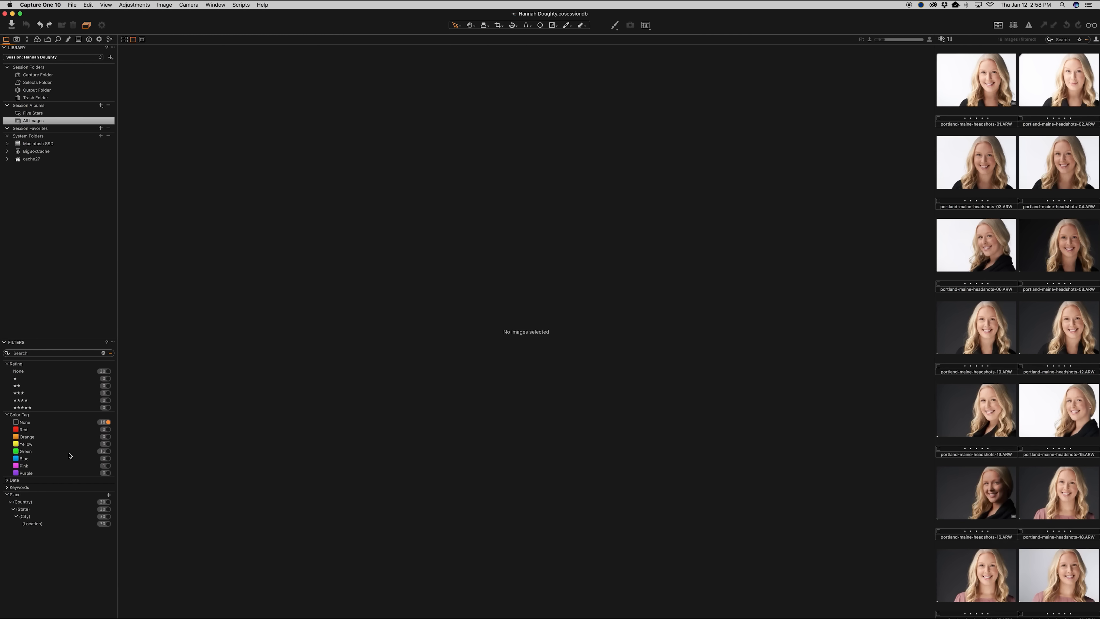
left_click(69, 453)
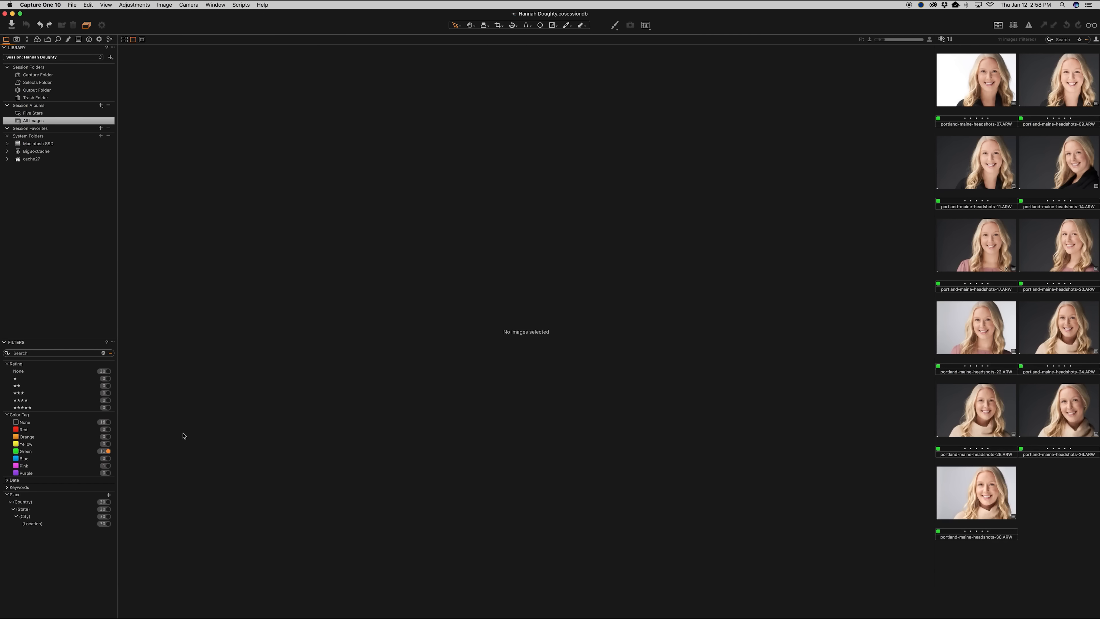
Clone the variant of portland-maine-headshots-07.ARW and promote the clone ahead of the original.
left_click(980, 86)
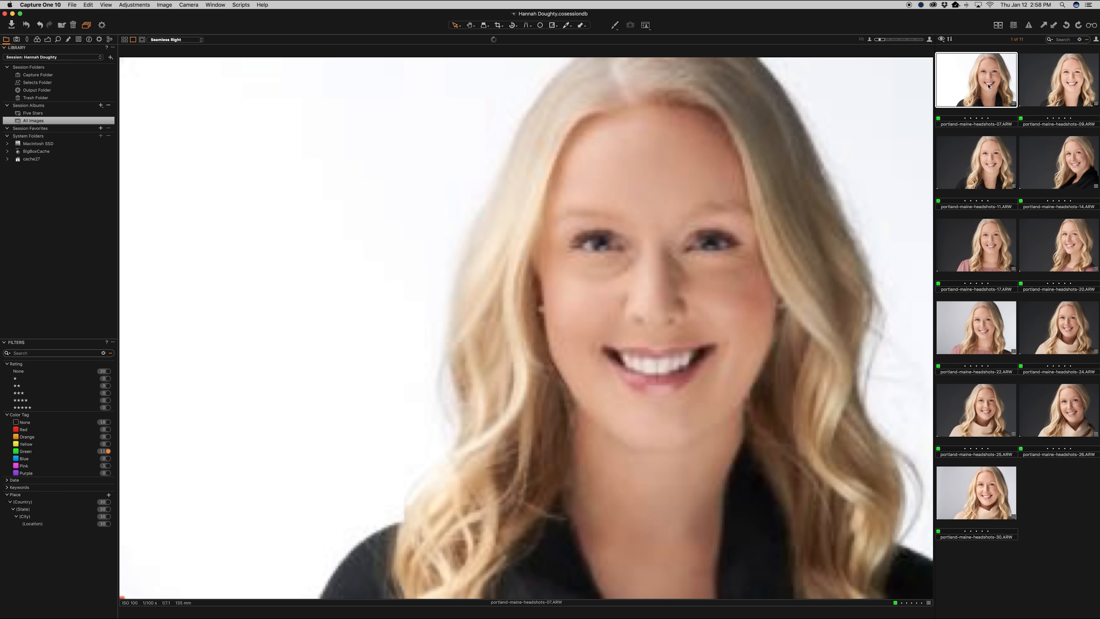
right_click(977, 82)
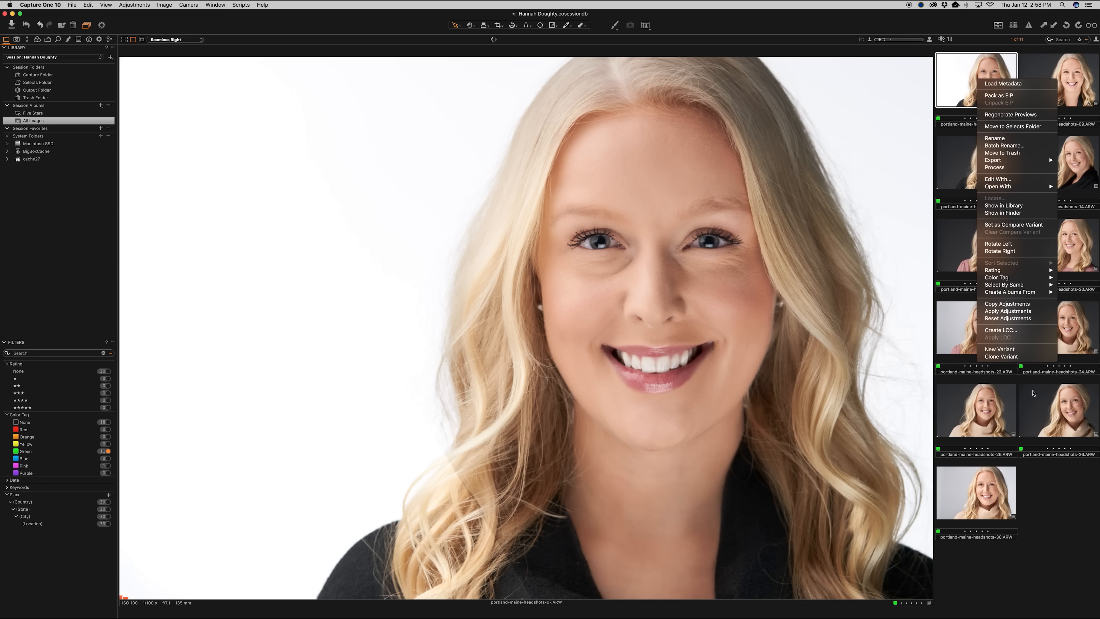
left_click(999, 357)
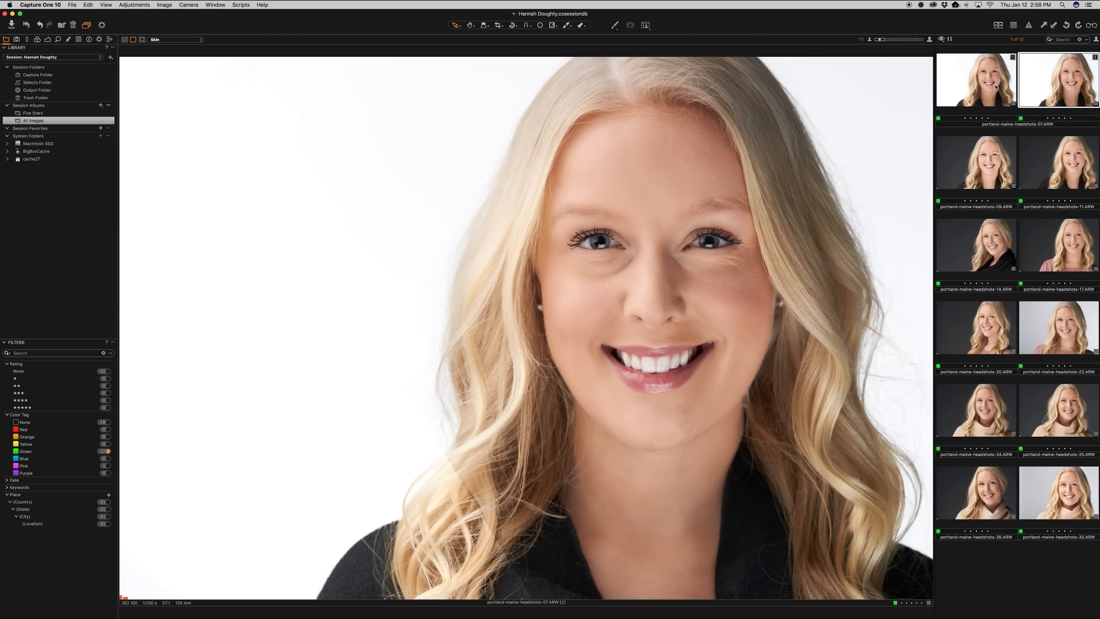
right_click(1047, 81)
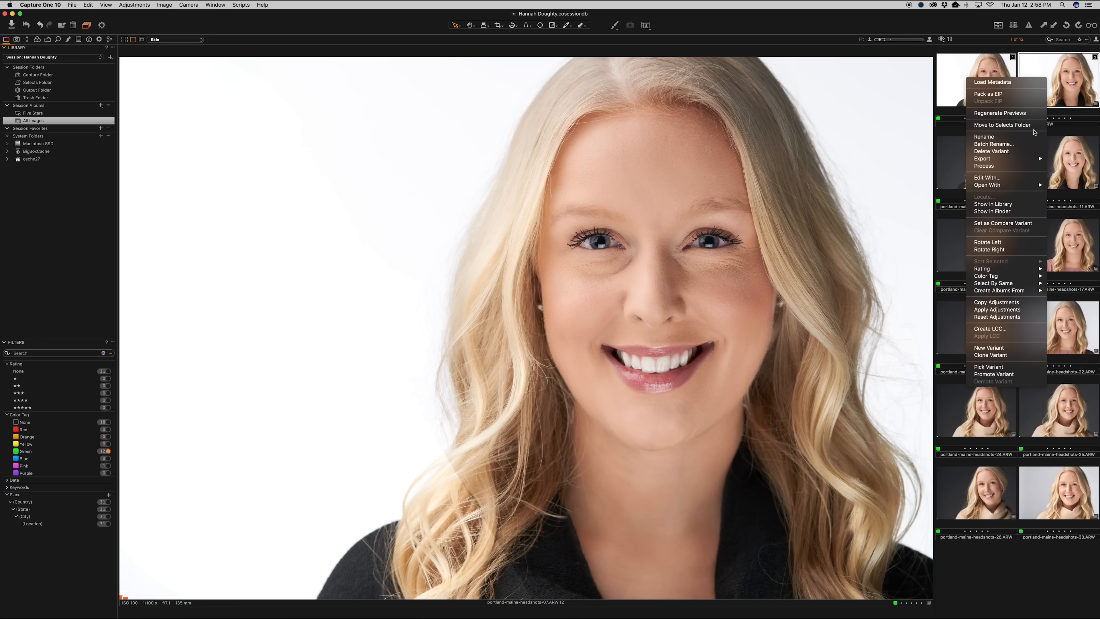
left_click(1010, 375)
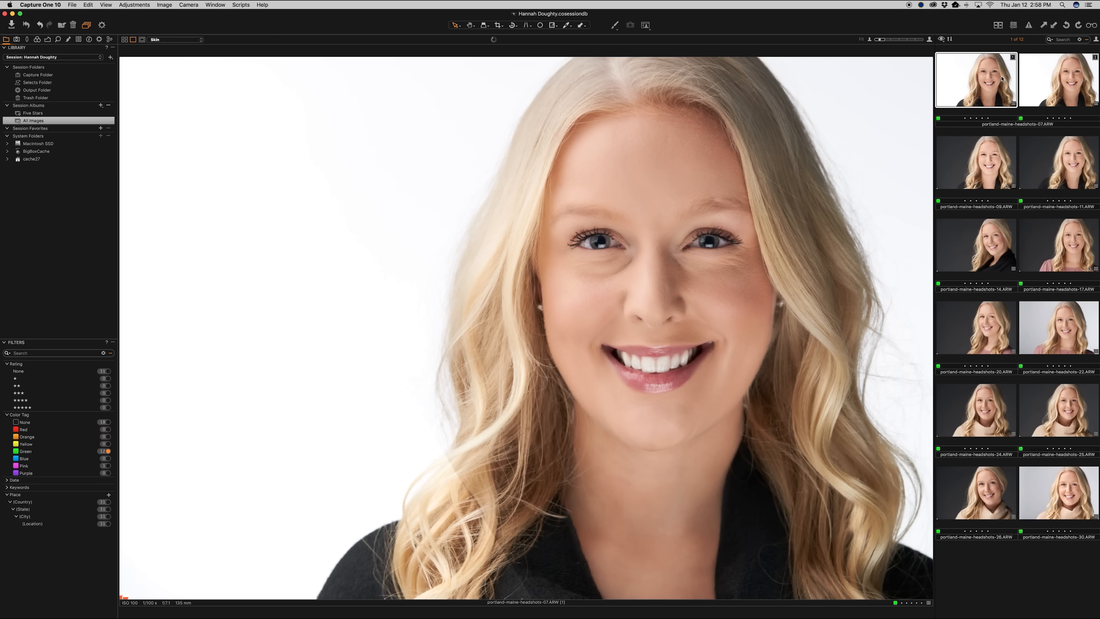
Reset all adjustments on the second variant of portland-maine-headshots-07.ARW.
left_click(1029, 87)
right_click(1039, 83)
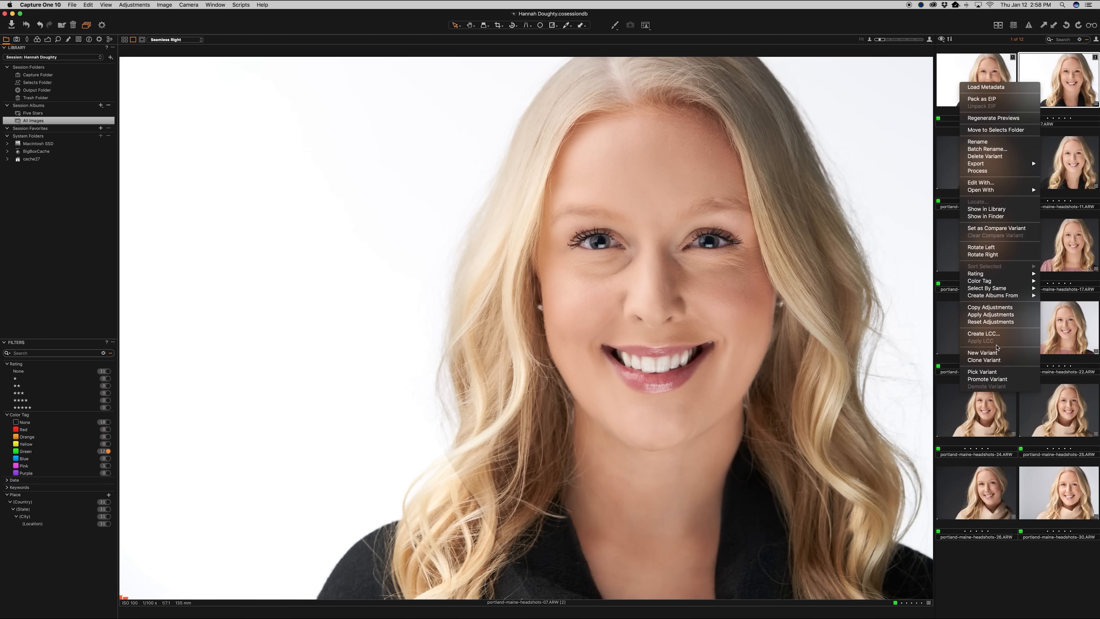
left_click(992, 321)
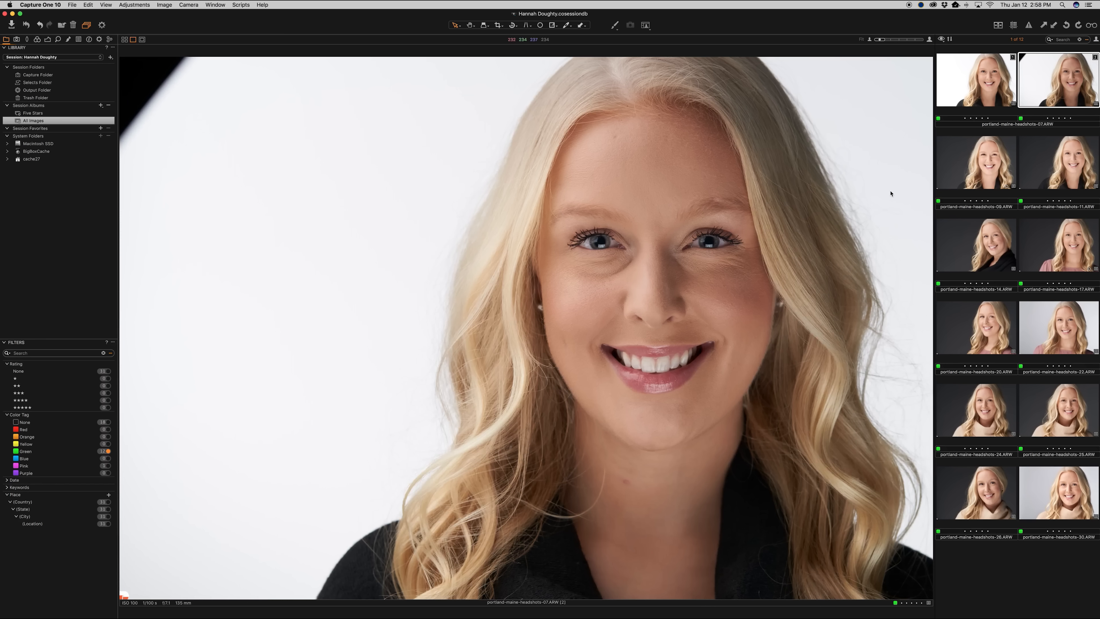
Hide the browser and the tools, and narrow the Capture One window to half the screen width.
key("super+b")
key("super+t")
left_click_drag(1099, 268, 545, 306)
Switch to Lightroom and open the virtual copy of portland-maine-headshots-07.ARW in Loupe view.
left_click(1020, 533)
left_click(773, 485)
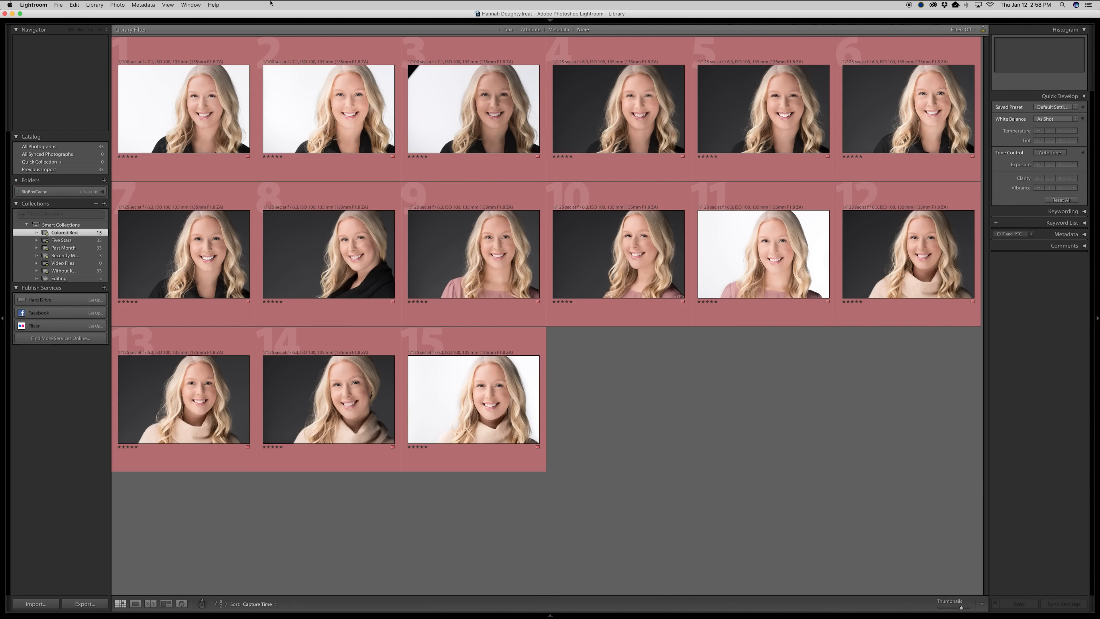
double_click(474, 173)
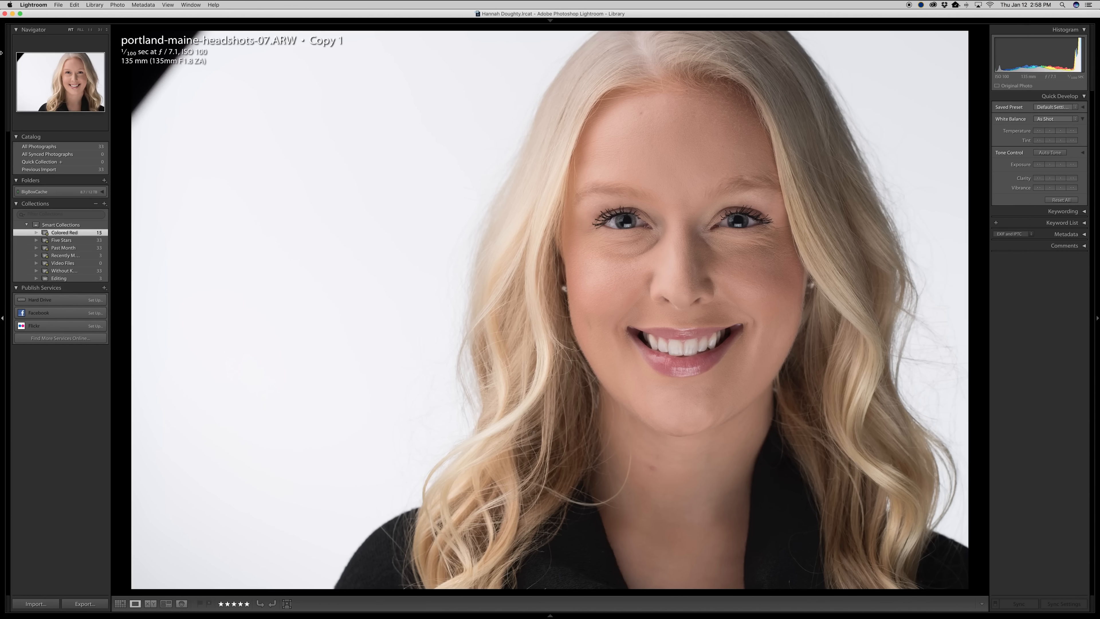
Hide Lightroom's side panels and narrow its window to the half of the screen beside the Capture One window.
key("super+Tab")
key("super+Tab")
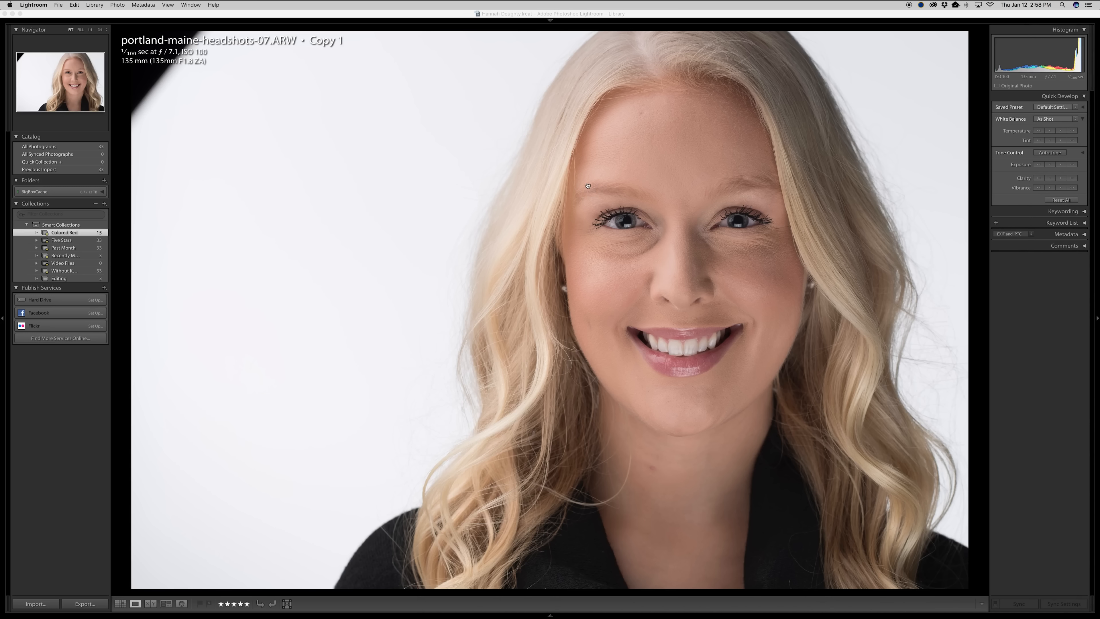
left_click(579, 187)
left_click(579, 187)
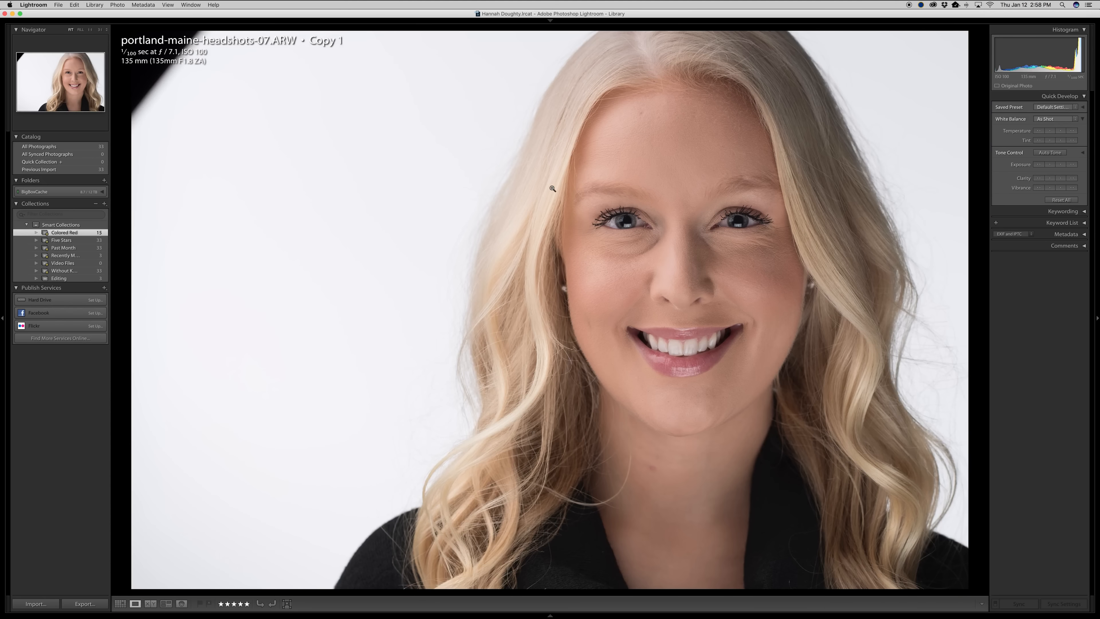
key("Tab")
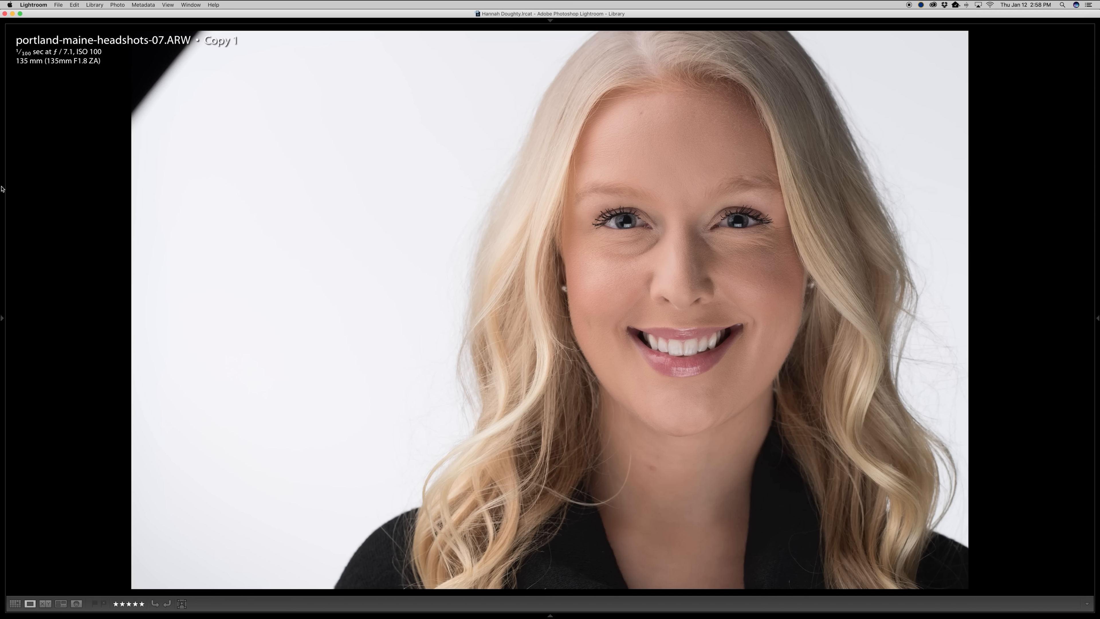
mouse_move(1, 189)
left_click_drag(1, 189, 496, 242)
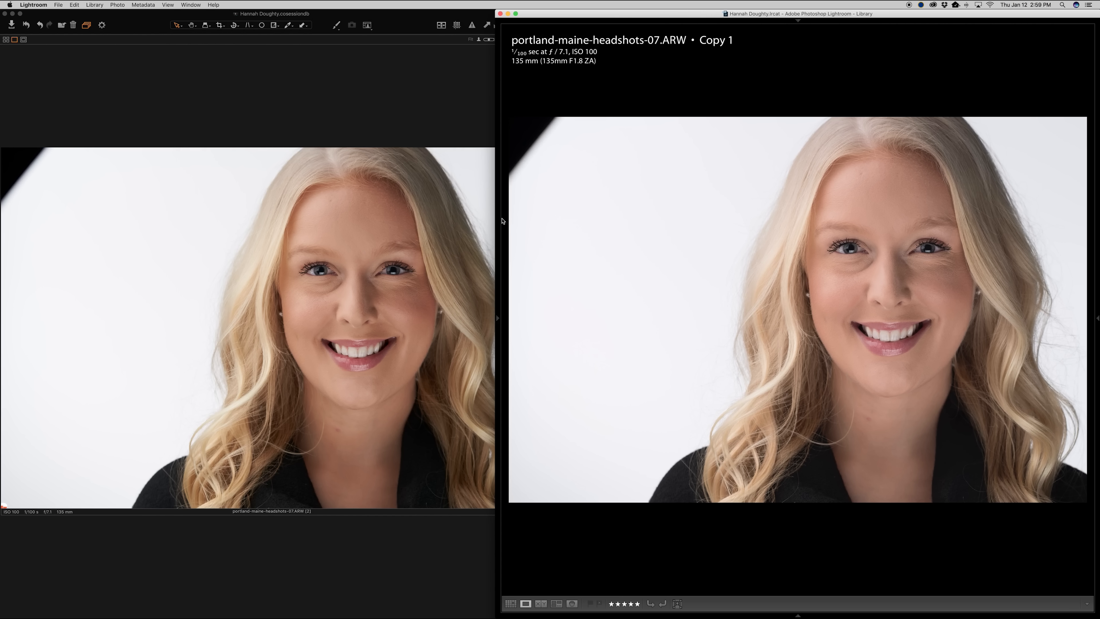
left_click_drag(496, 115, 539, 120)
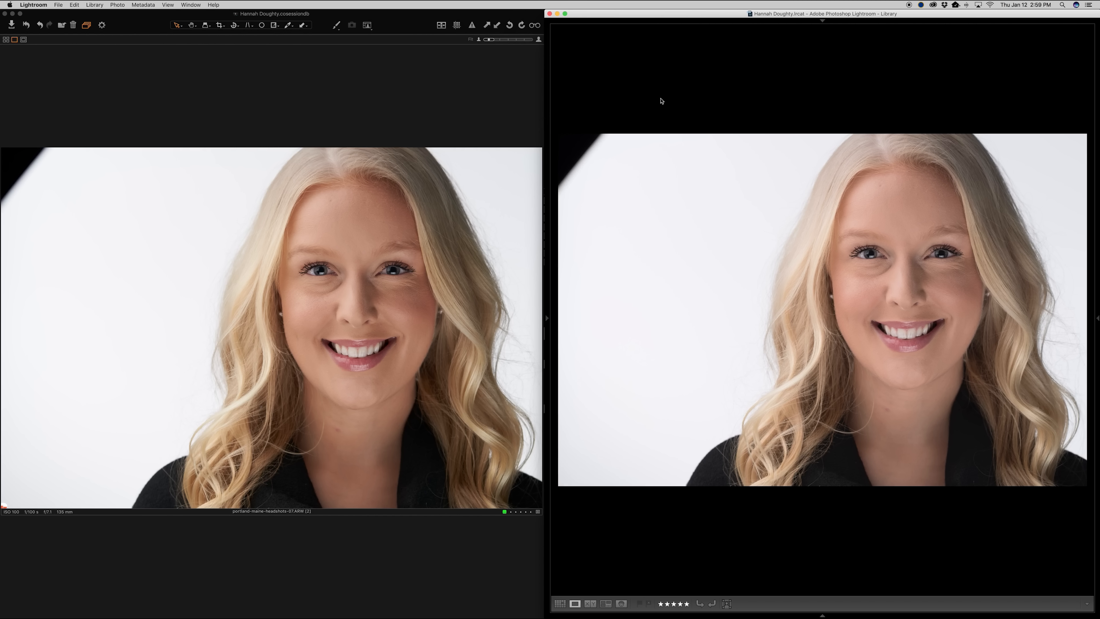
mouse_move(677, 19)
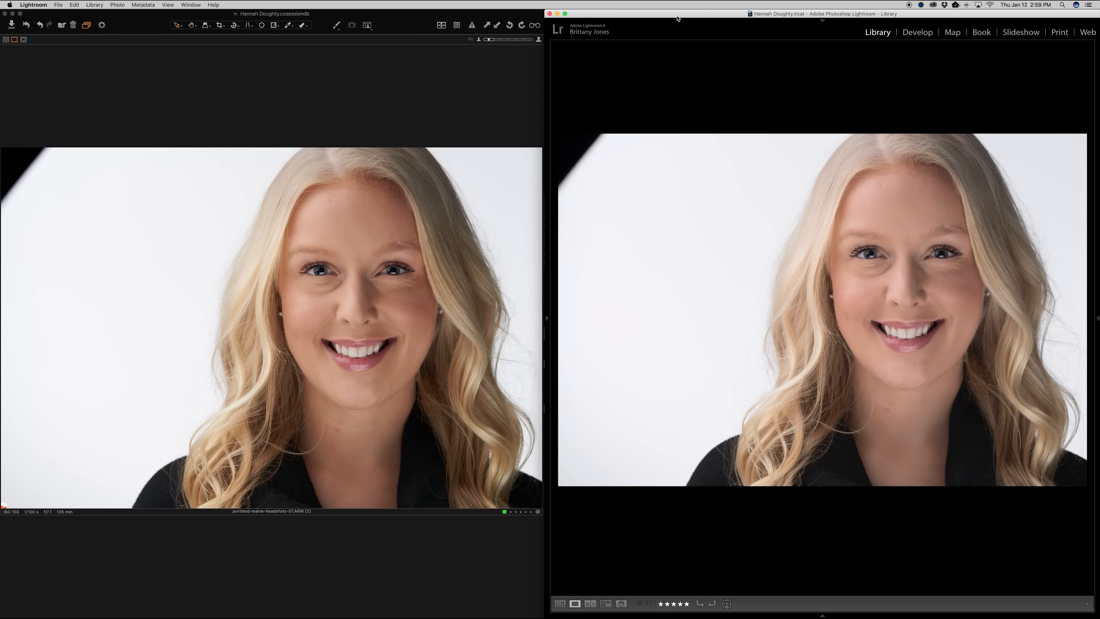
key("F2")
key("F5")
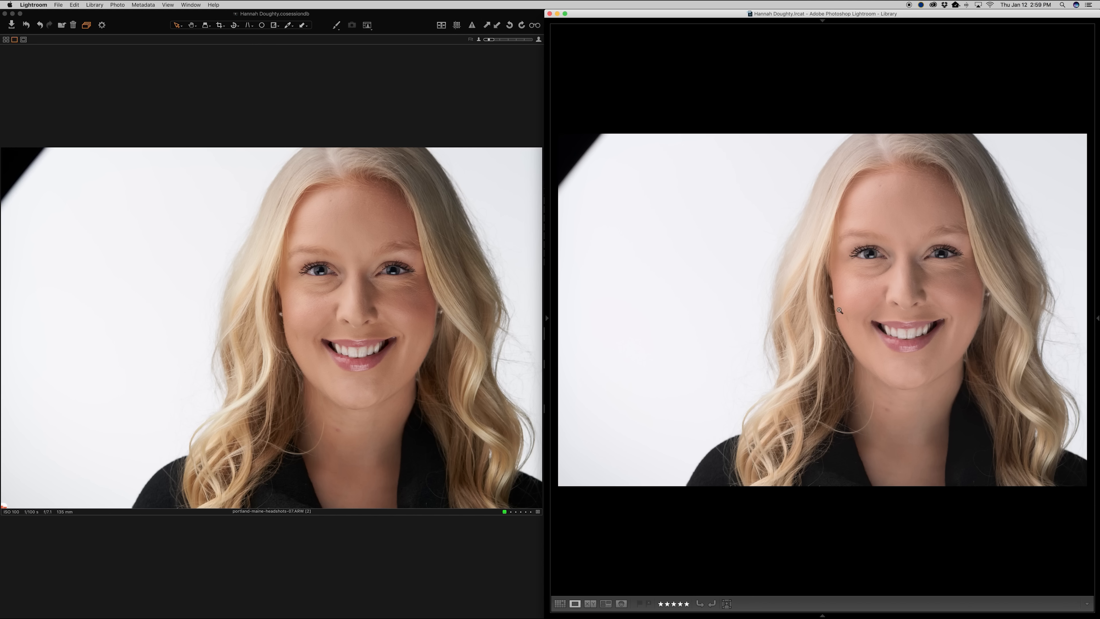
In Capture One, show the browser and zoom in on the headshot to examine the skin and lash detail around both eyes.
left_click(245, 227)
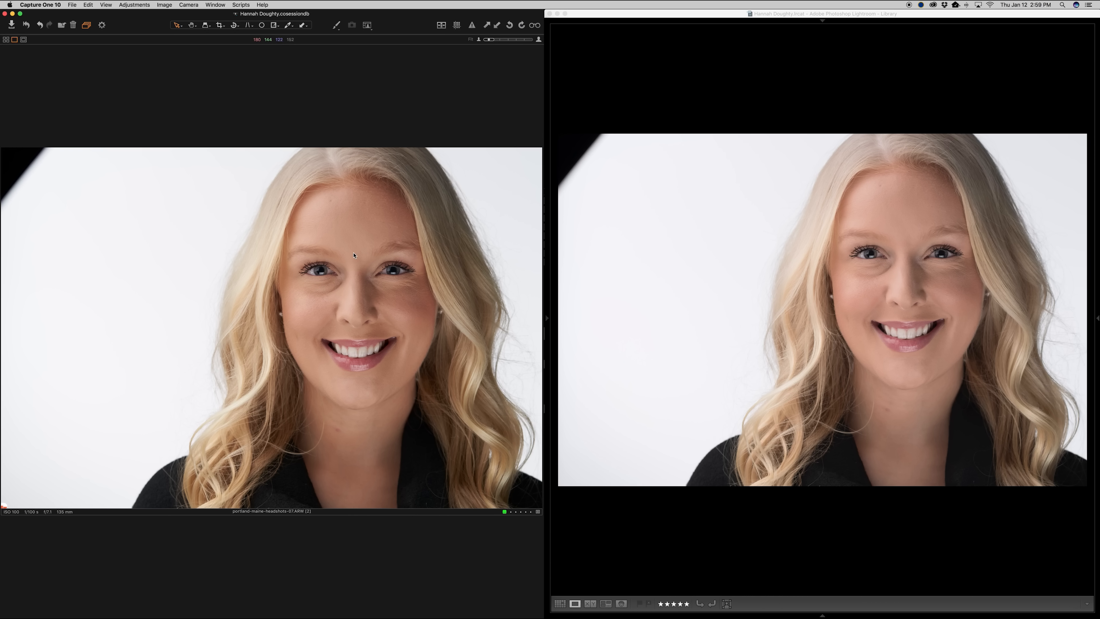
scroll(354, 255, "up", 10)
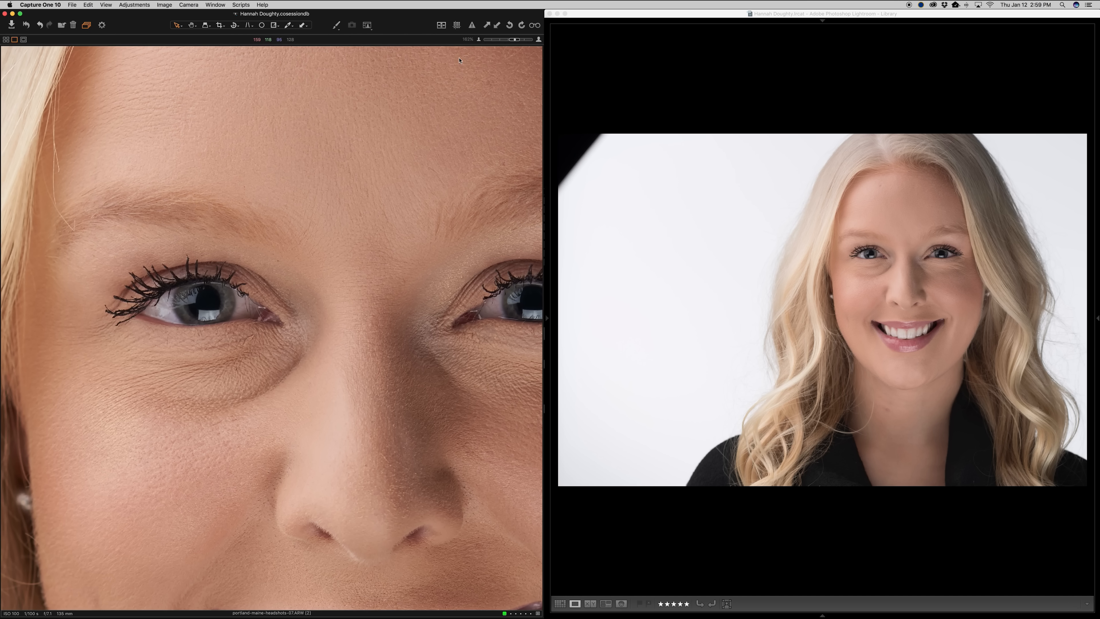
key("super+b")
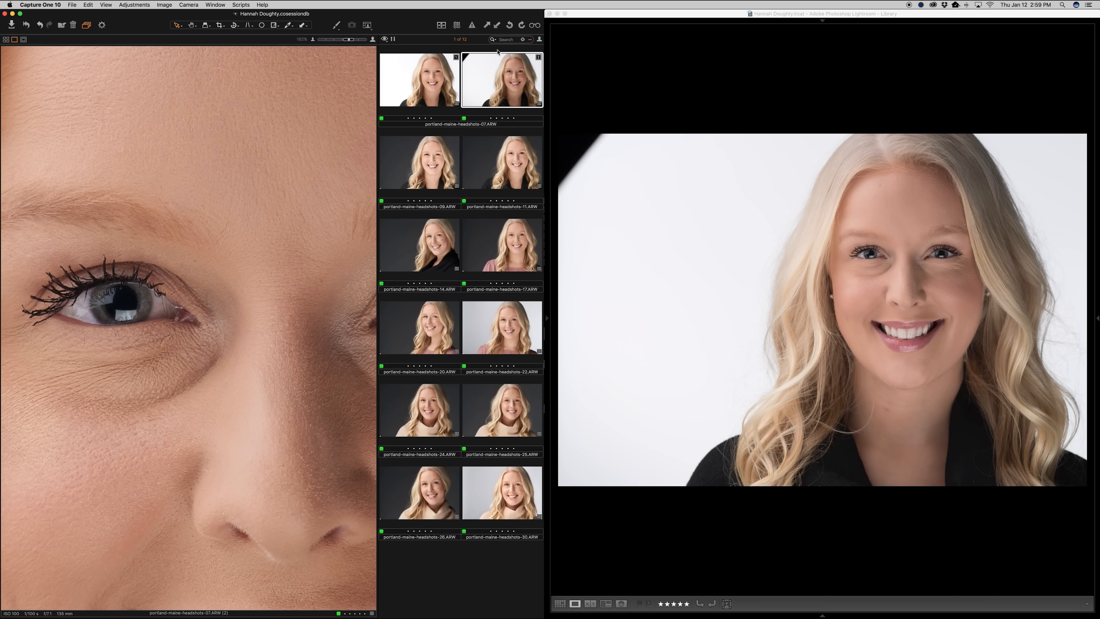
left_click(350, 40)
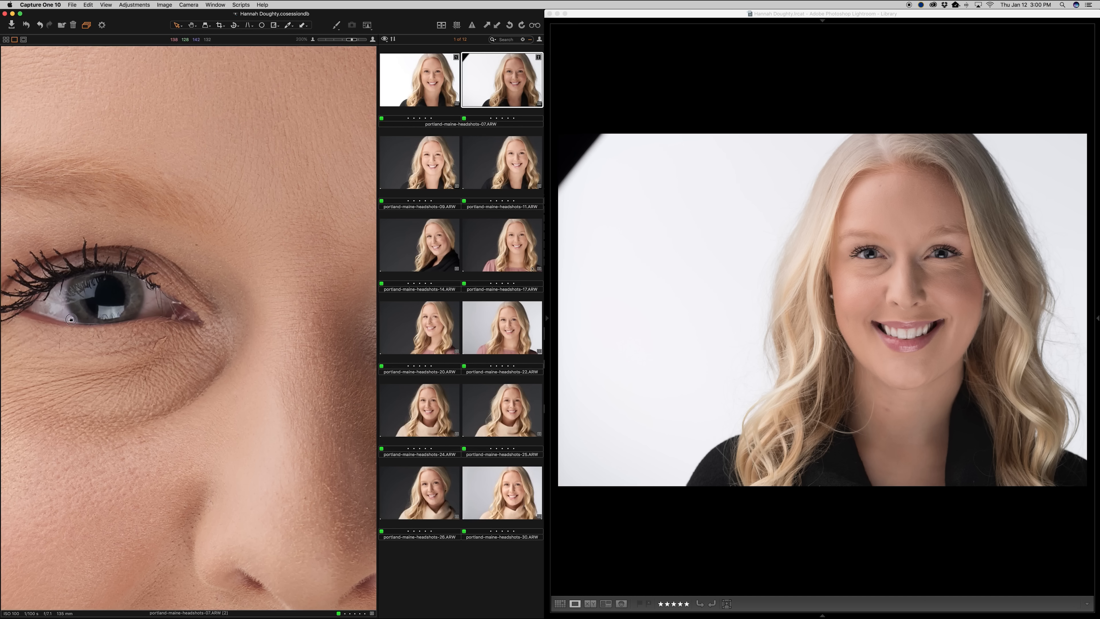
left_click_drag(73, 323, 173, 302)
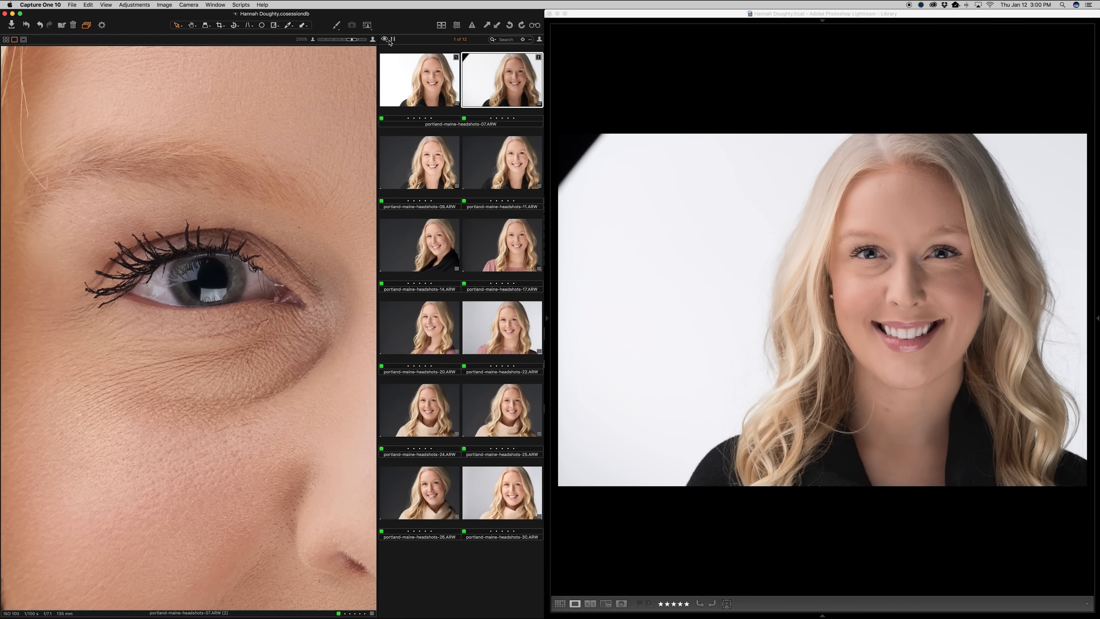
left_click(439, 28)
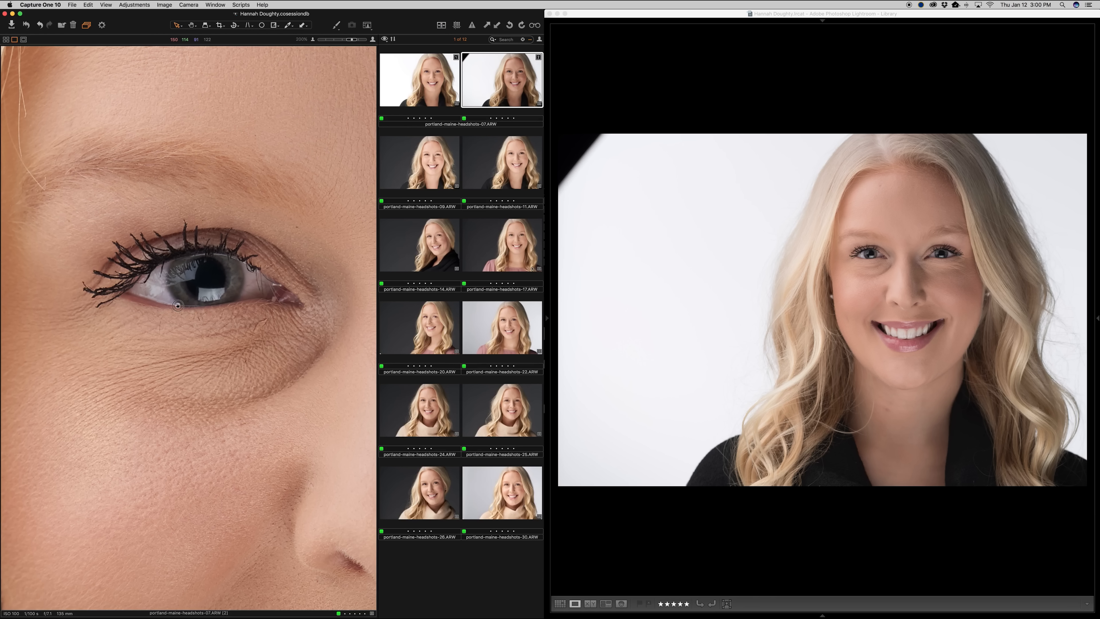
left_click_drag(269, 319, 177, 329)
left_click_drag(307, 341, 179, 318)
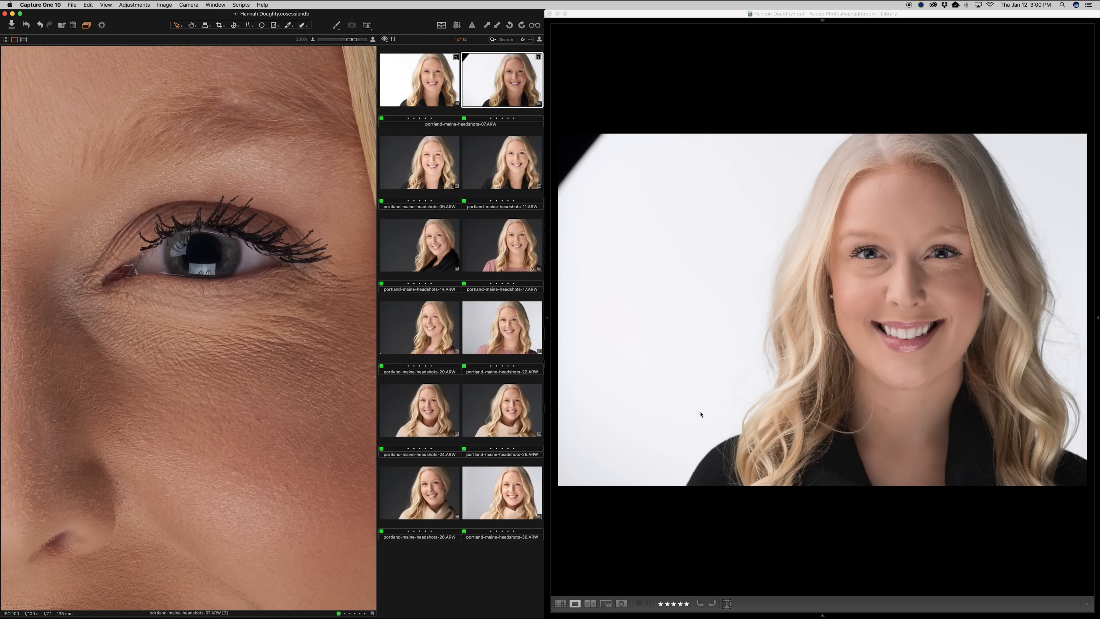
Switch to Lightroom, zoom the headshot in on the same eye, and hide the module picker and toolbar.
left_click(864, 364)
left_click_drag(931, 284, 785, 405)
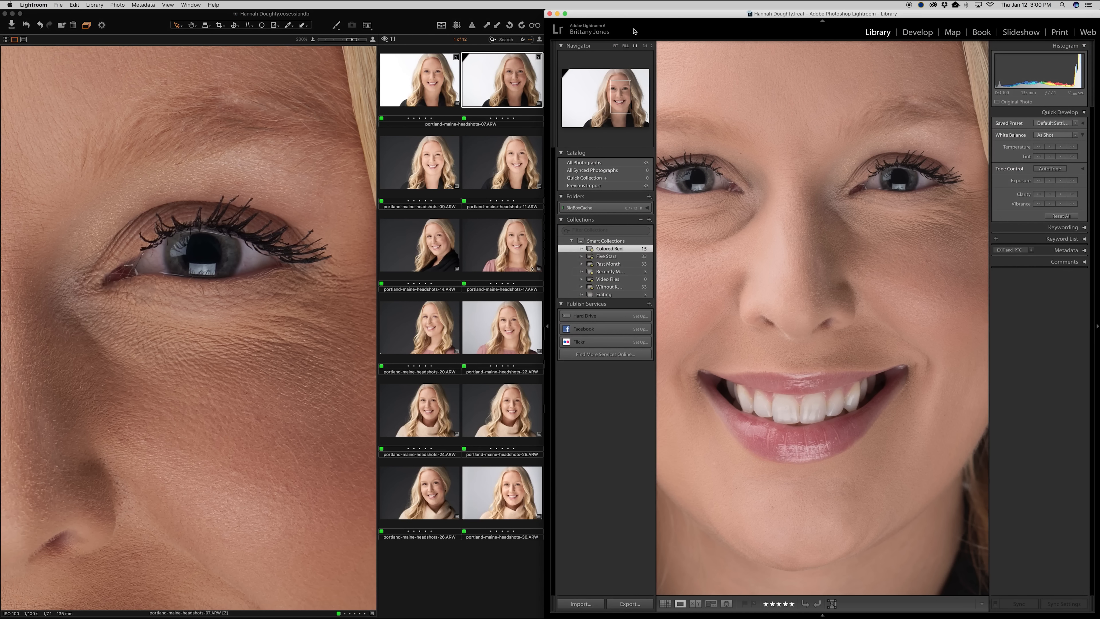
left_click(645, 45)
left_click_drag(803, 146, 797, 344)
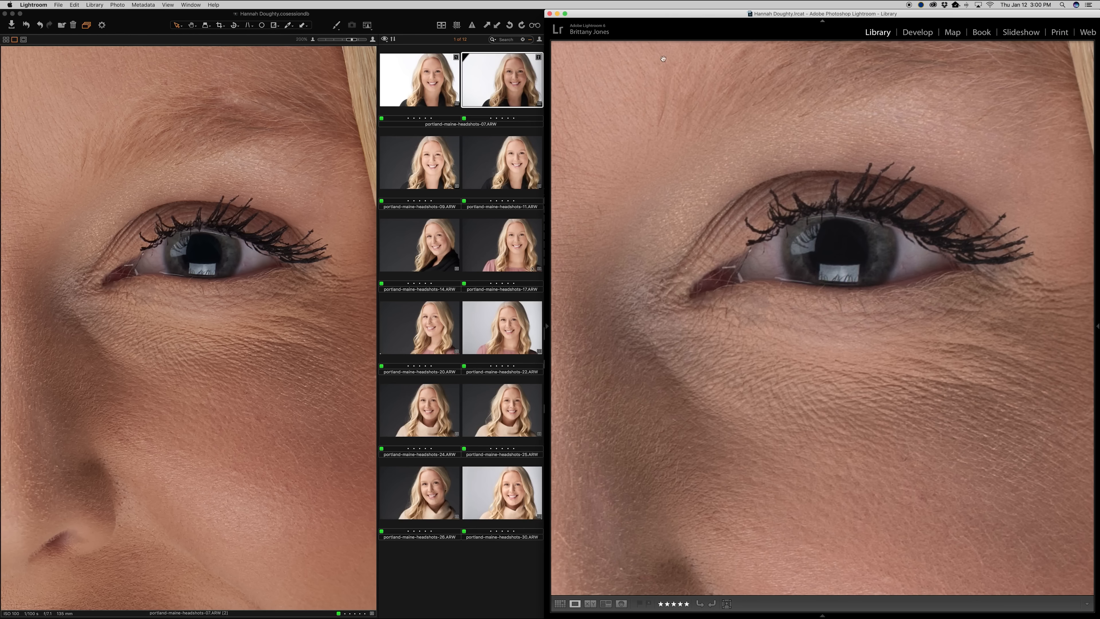
left_click(822, 21)
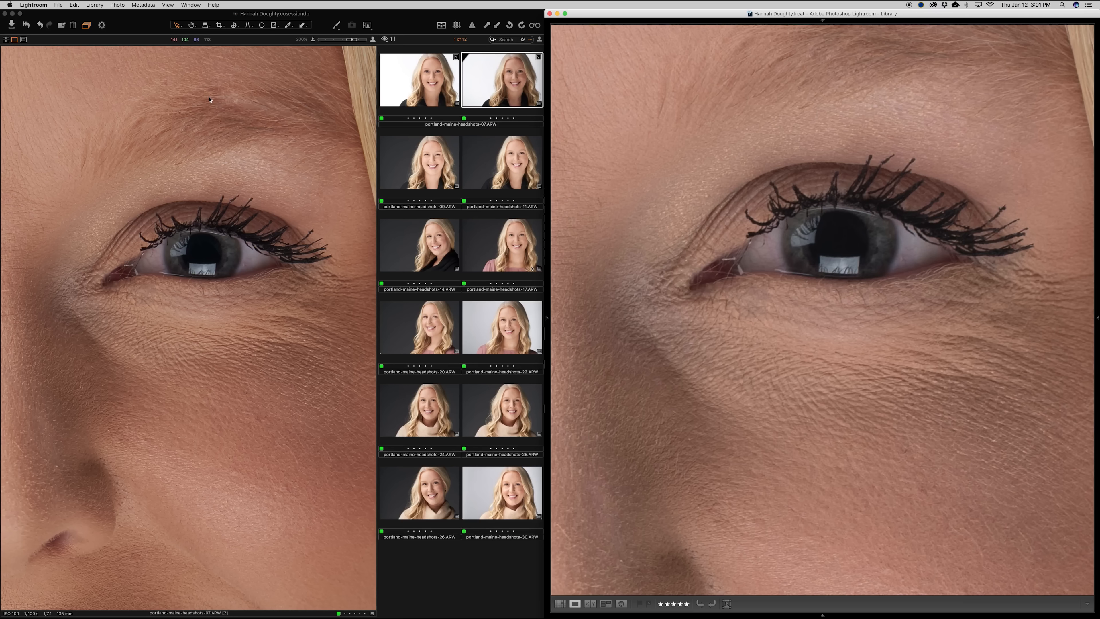
key("t")
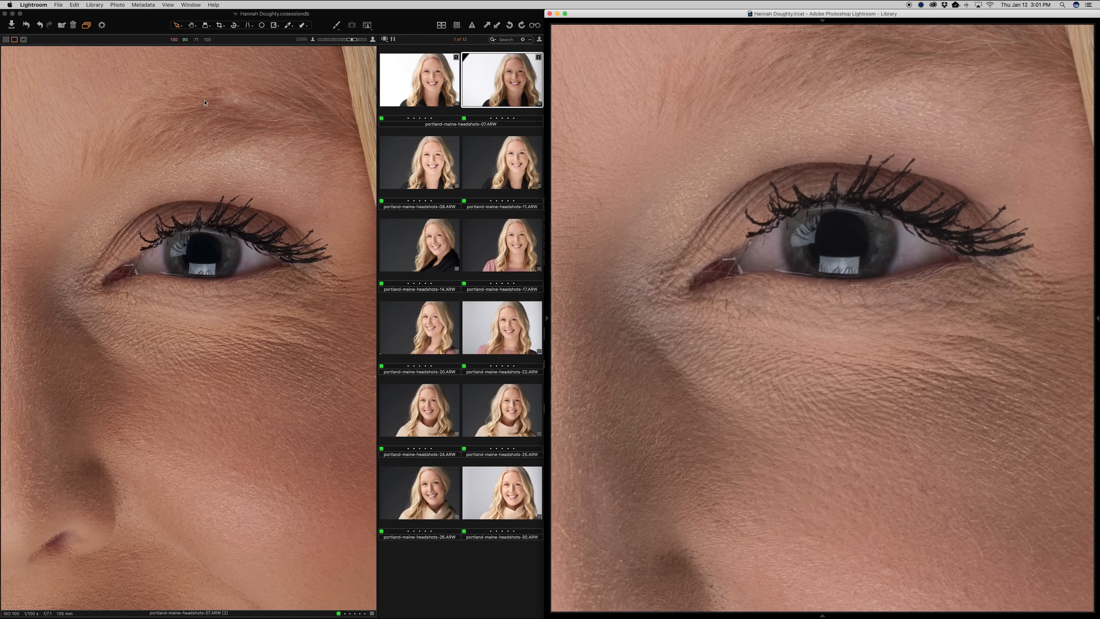
Switch to Capture One, show its tools, and open the color tools for the second variant.
left_click(205, 101)
key("super+t")
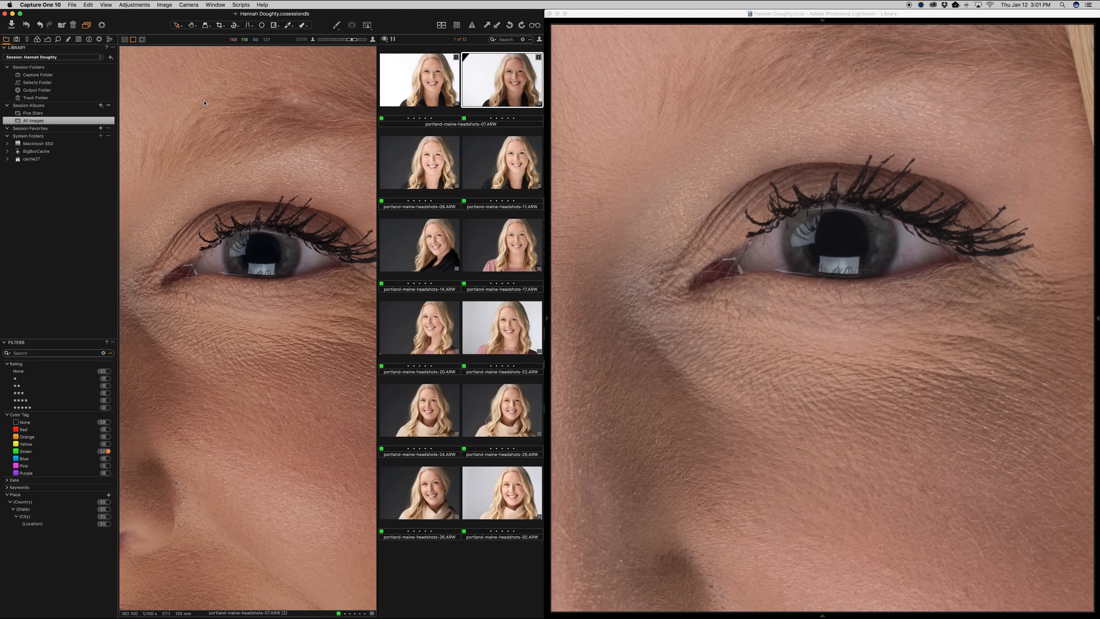
left_click(20, 40)
left_click(28, 39)
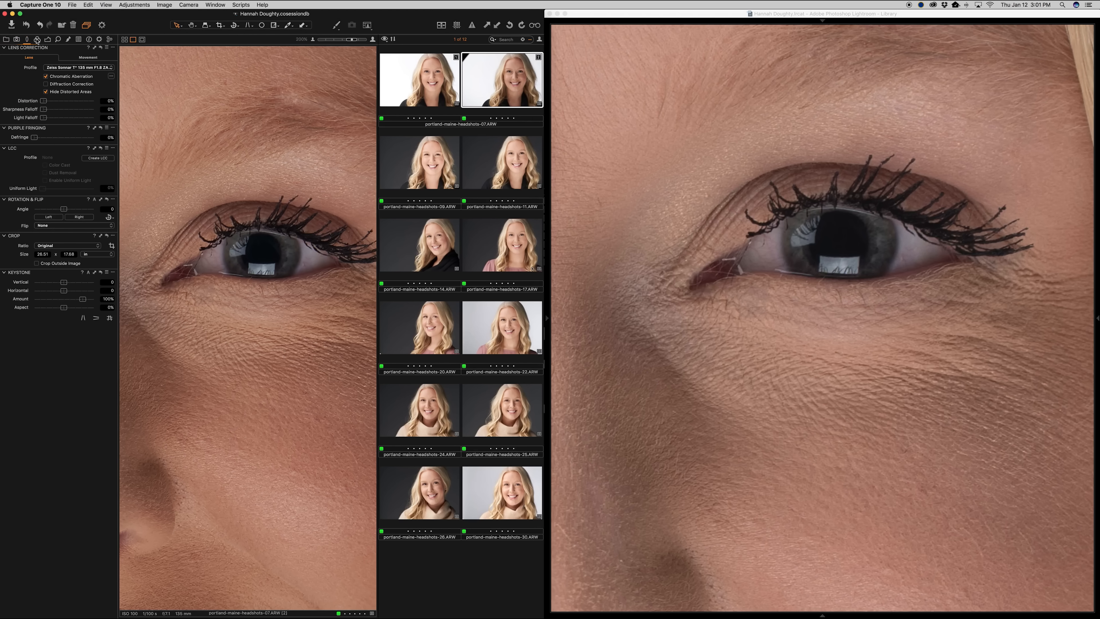
left_click(38, 40)
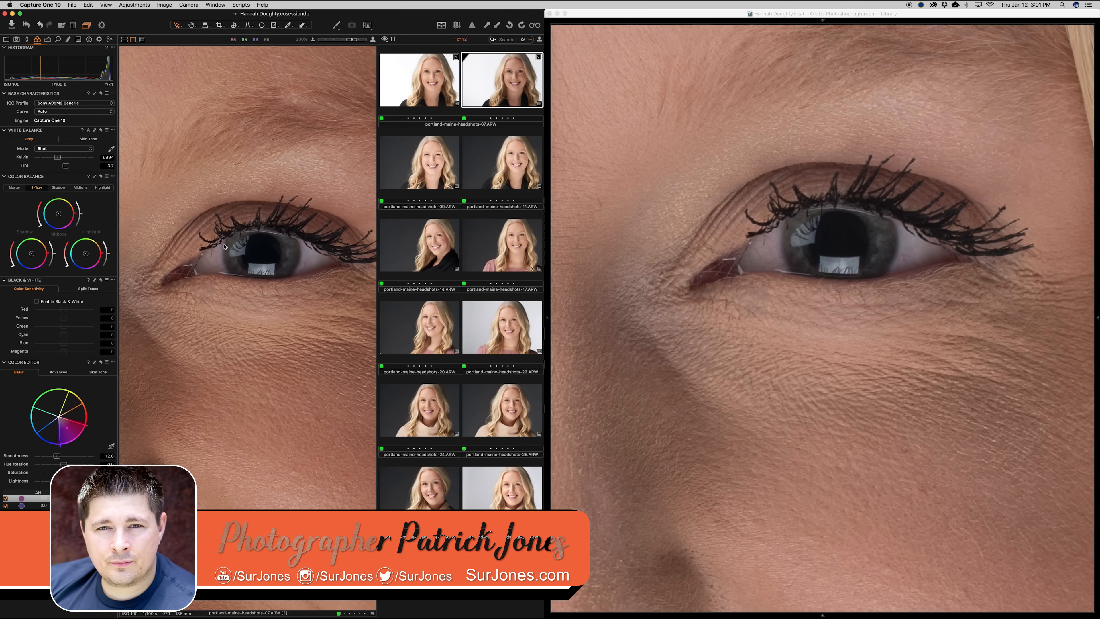
Look through the camera brands' ICC profiles and set the variant's ICC profile to the No color correction effect.
left_click(48, 104)
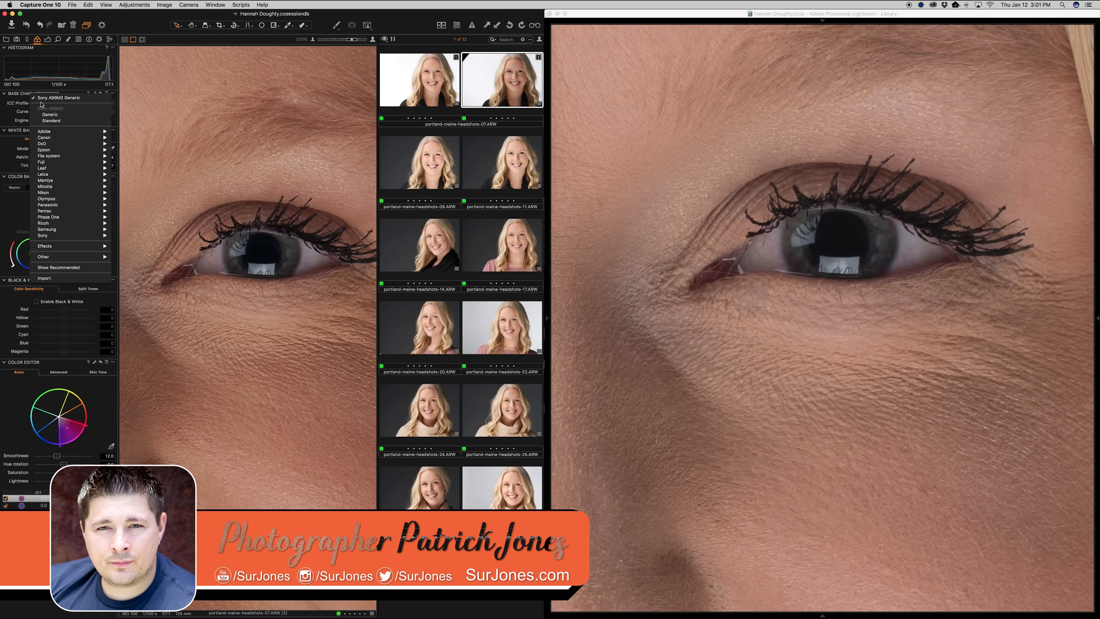
mouse_move(48, 139)
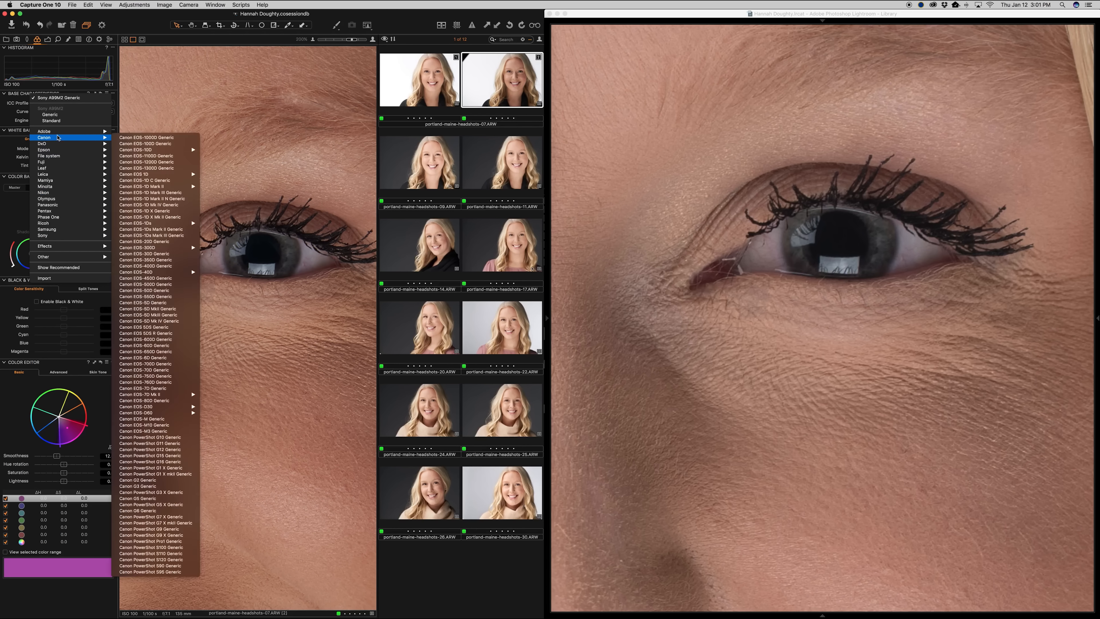
mouse_move(54, 159)
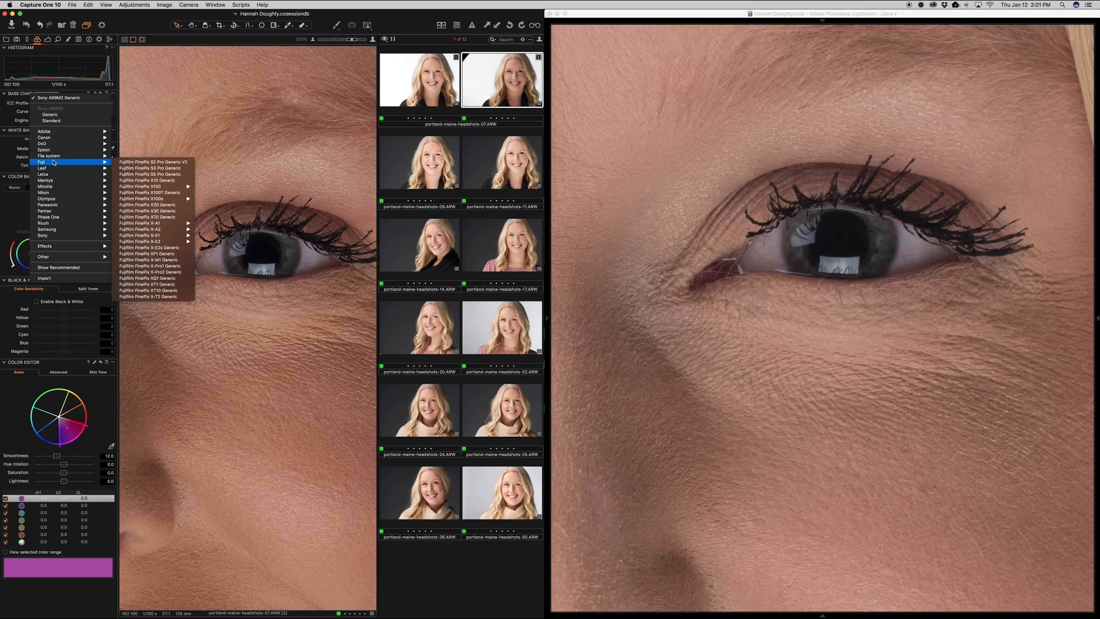
mouse_move(52, 211)
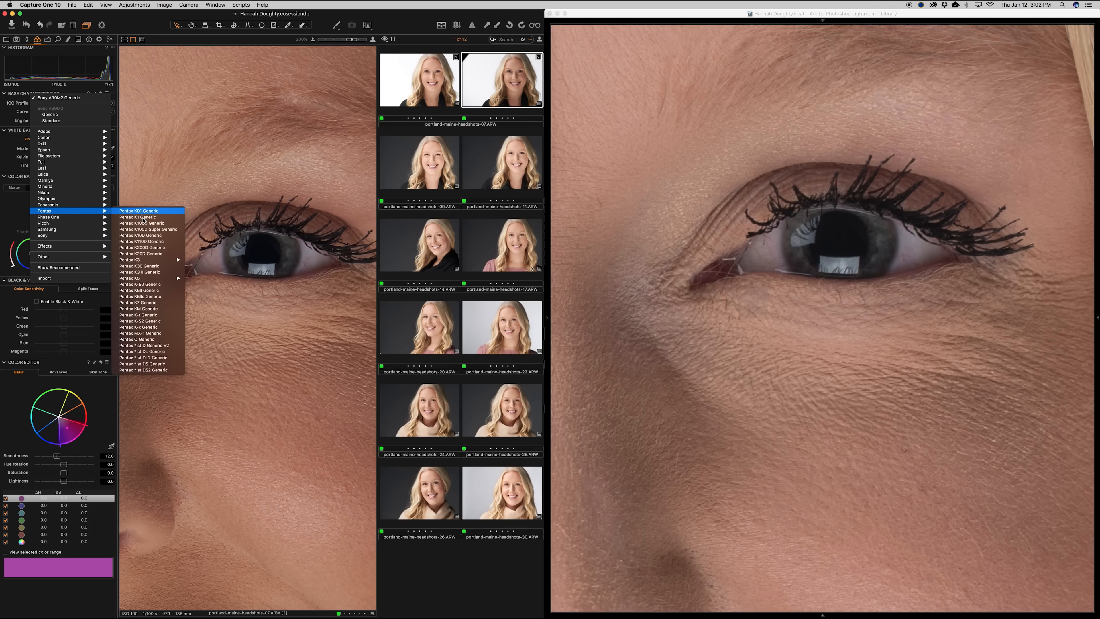
mouse_move(83, 236)
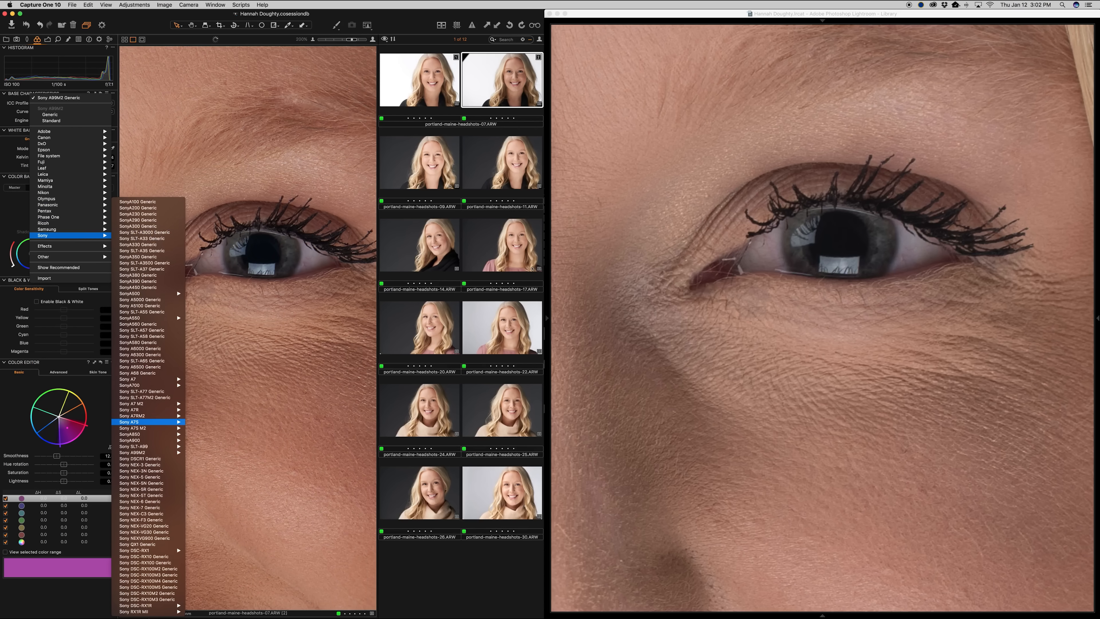
mouse_move(155, 448)
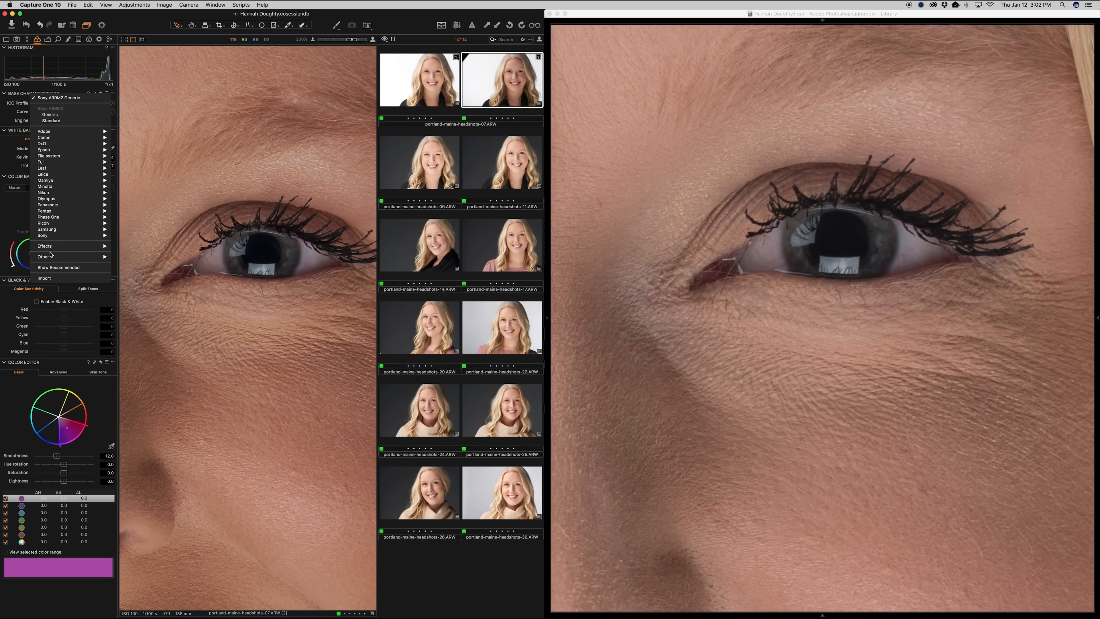
mouse_move(53, 250)
mouse_move(99, 257)
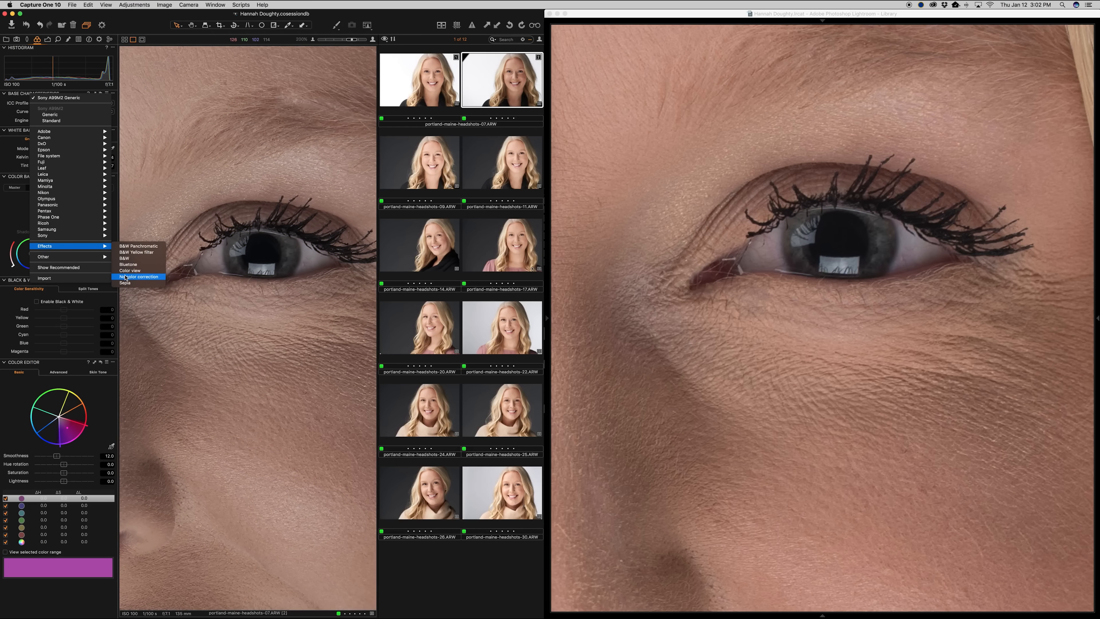
left_click(126, 278)
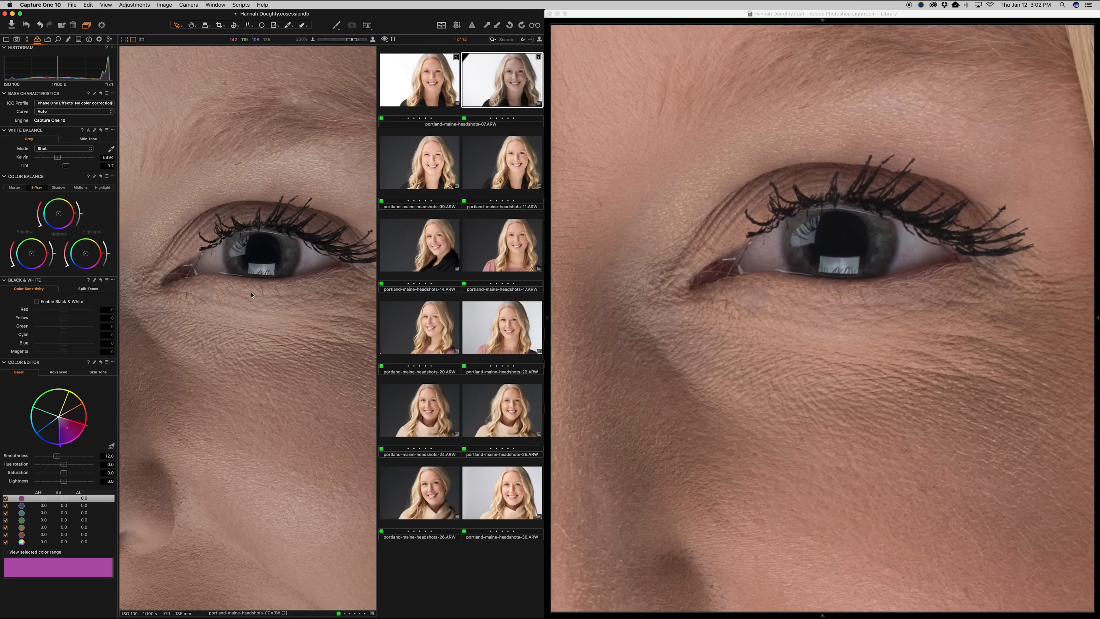
Zoom the Capture One headshot out to the face and the Lightroom headshot out to the full frame to compare colors.
left_click(314, 39)
left_click(329, 40)
left_click_drag(329, 41, 338, 41)
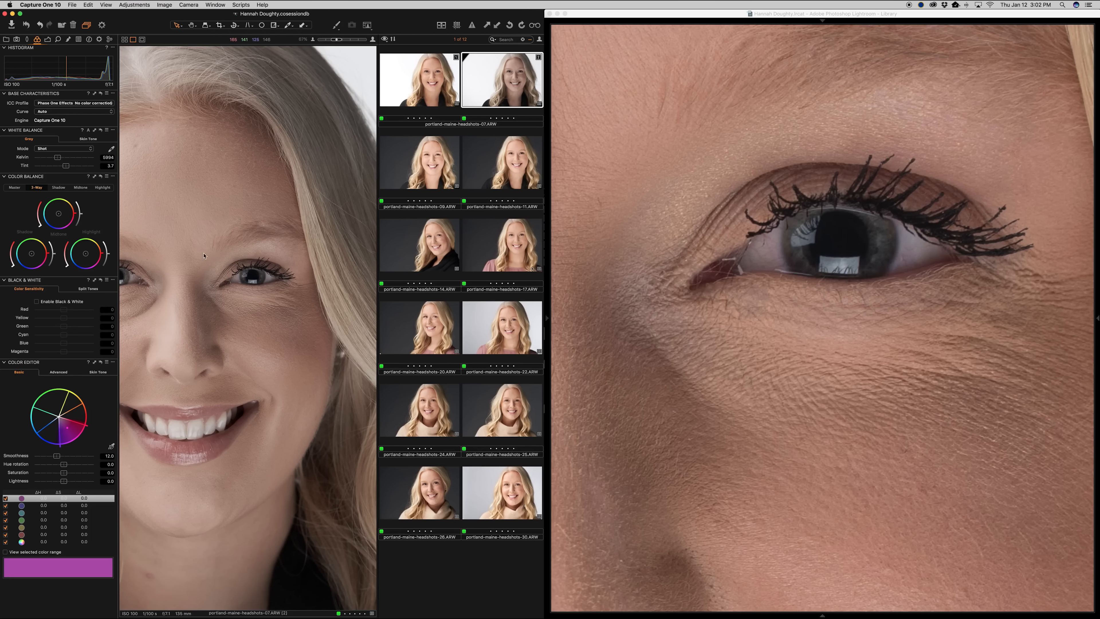
left_click(671, 269)
left_click(671, 268)
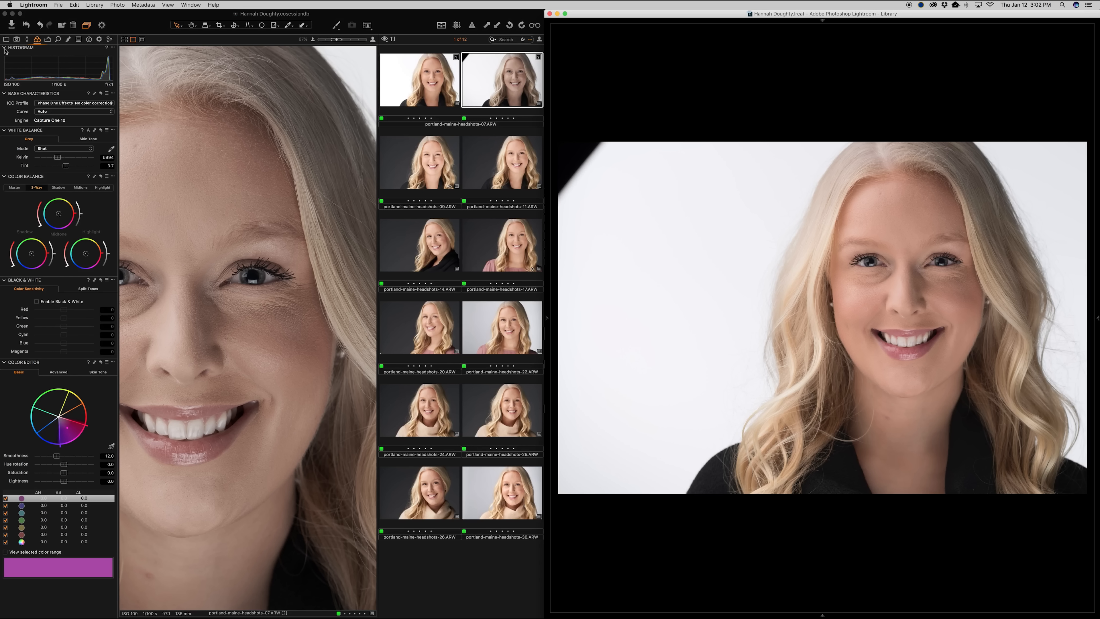
Hide the tools and browser in Capture One so the headshot fills its half of the screen.
key("t")
key("super+b")
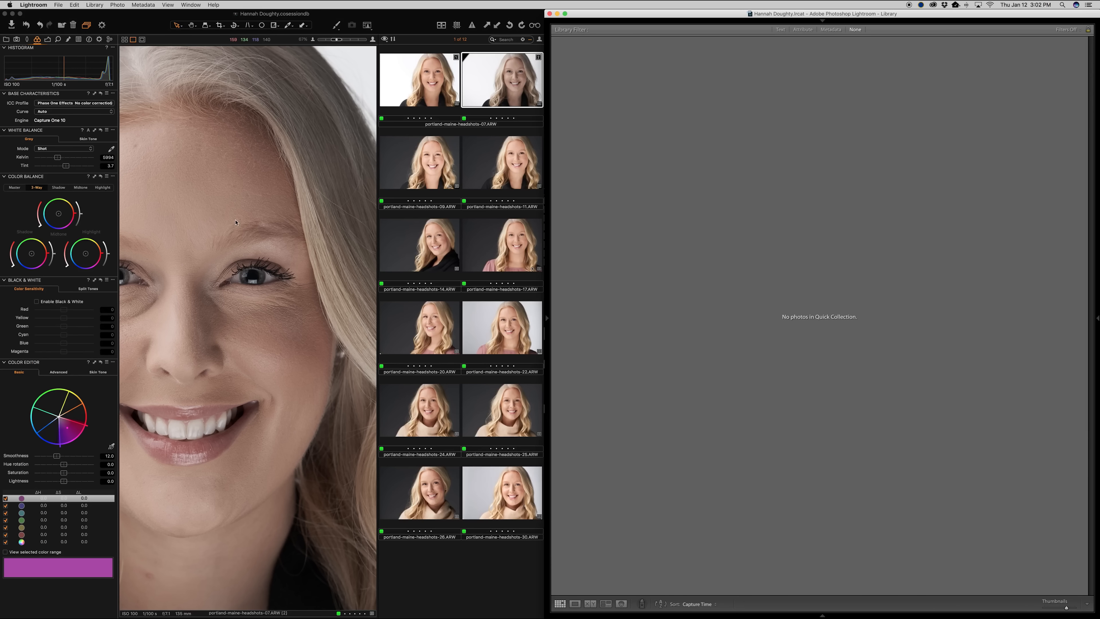
left_click(270, 221)
key("super+t")
key("super+b")
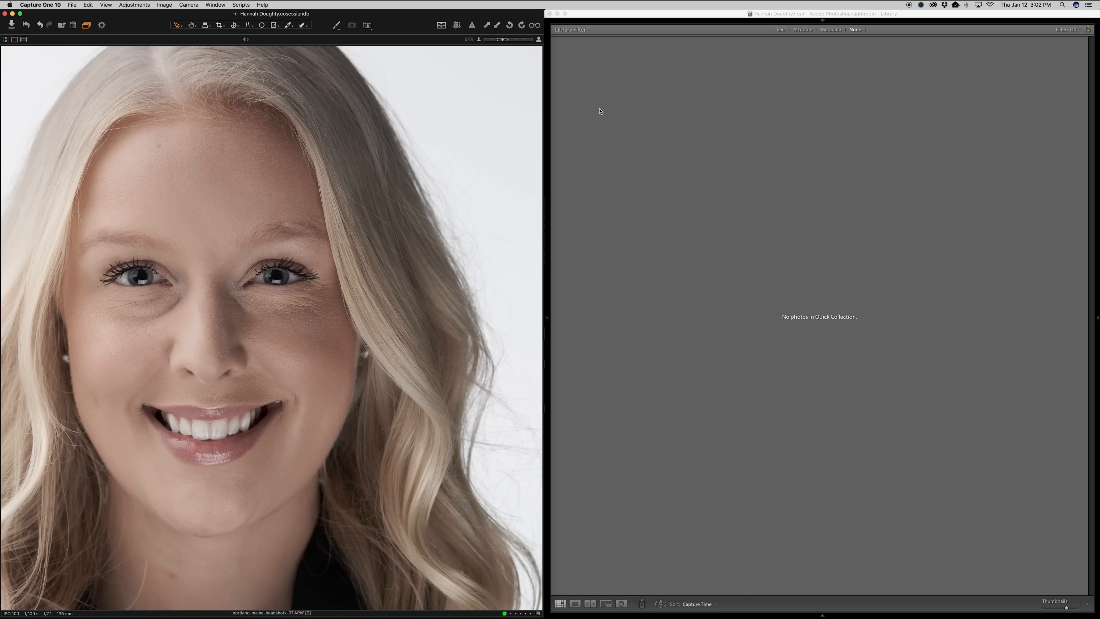
Switch to Lightroom and undo the accidental source change to the Quick Collection.
left_click(610, 115)
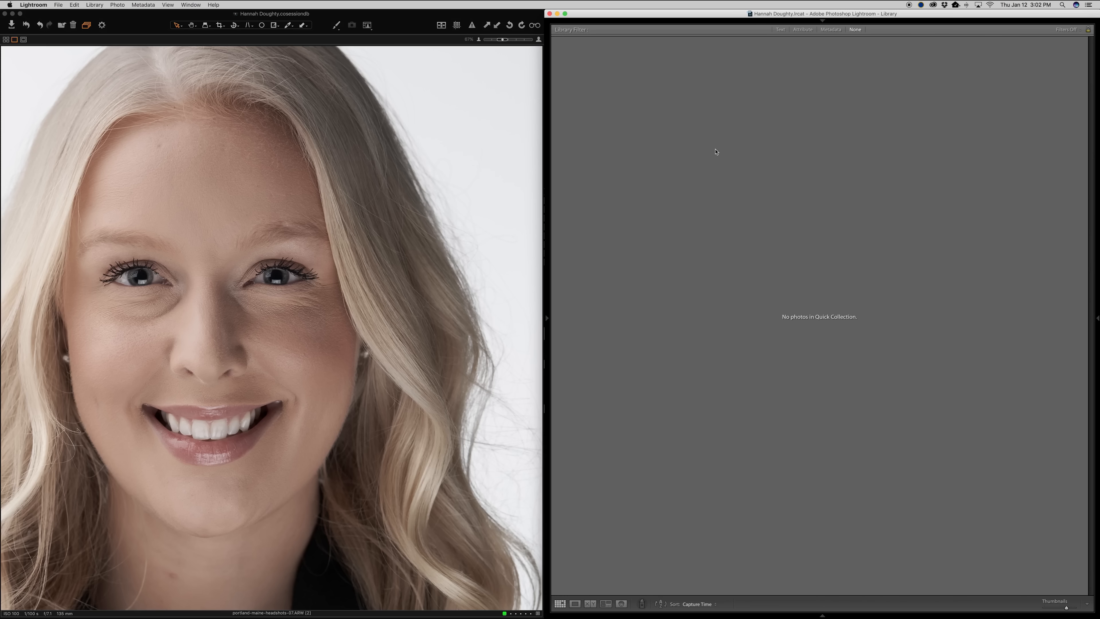
key("super+z")
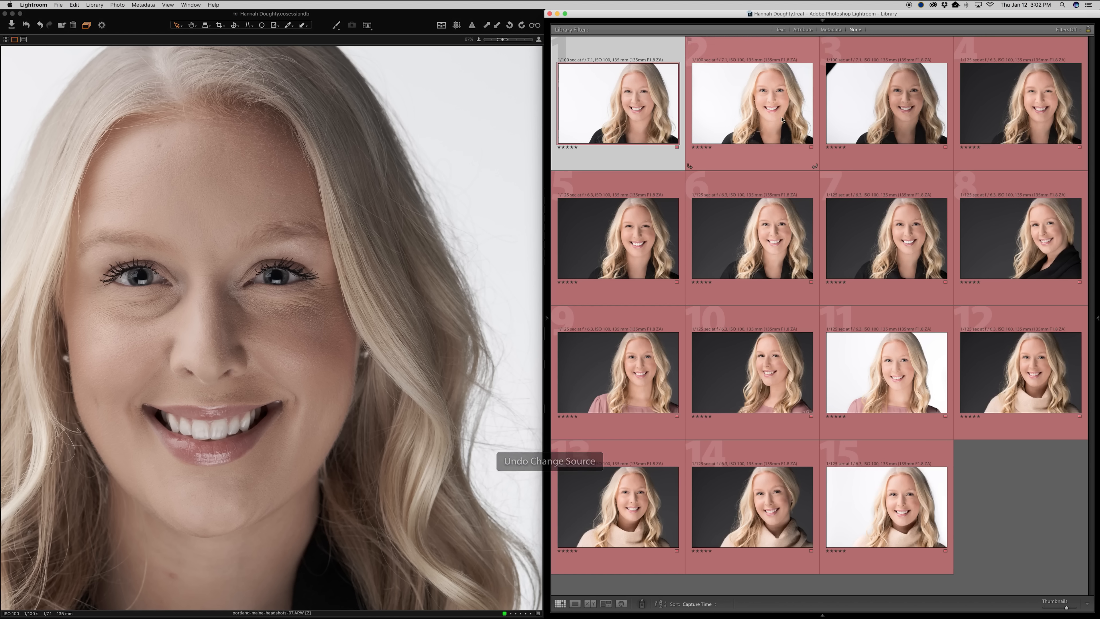
Open the third headshot at full size in Lightroom, inspect both eyes up close and return to the full frame.
double_click(839, 117)
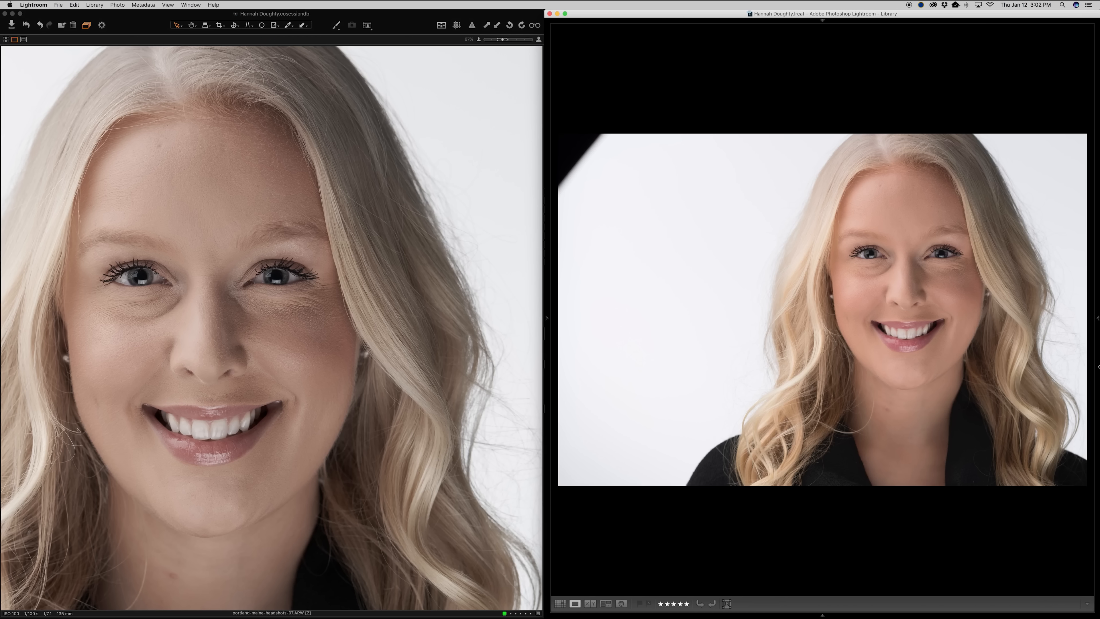
left_click(899, 258)
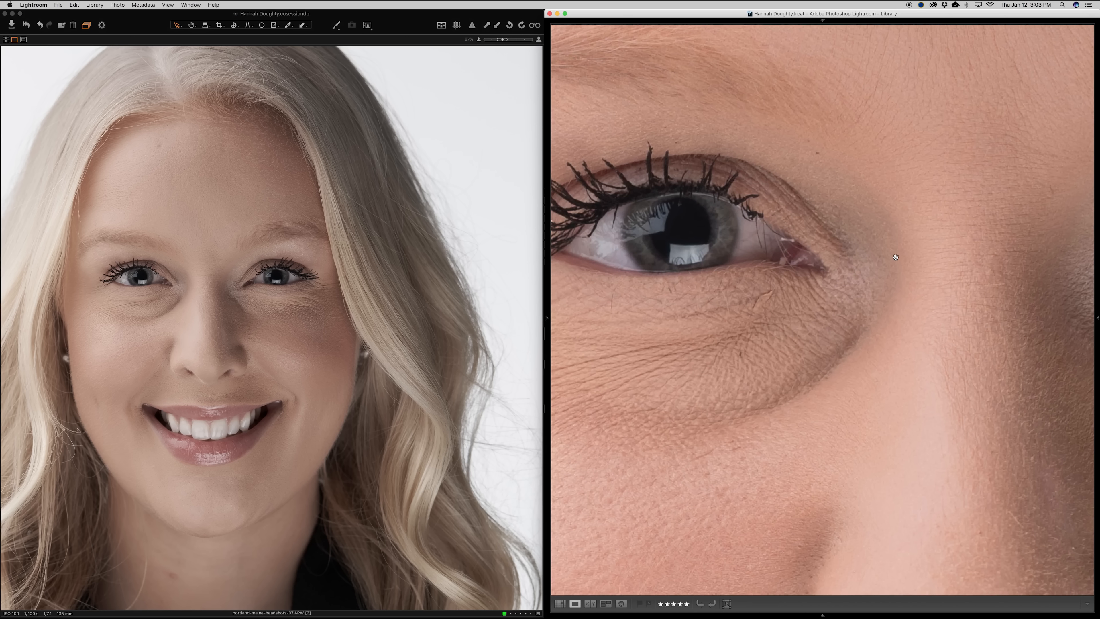
left_click_drag(1032, 305, 811, 349)
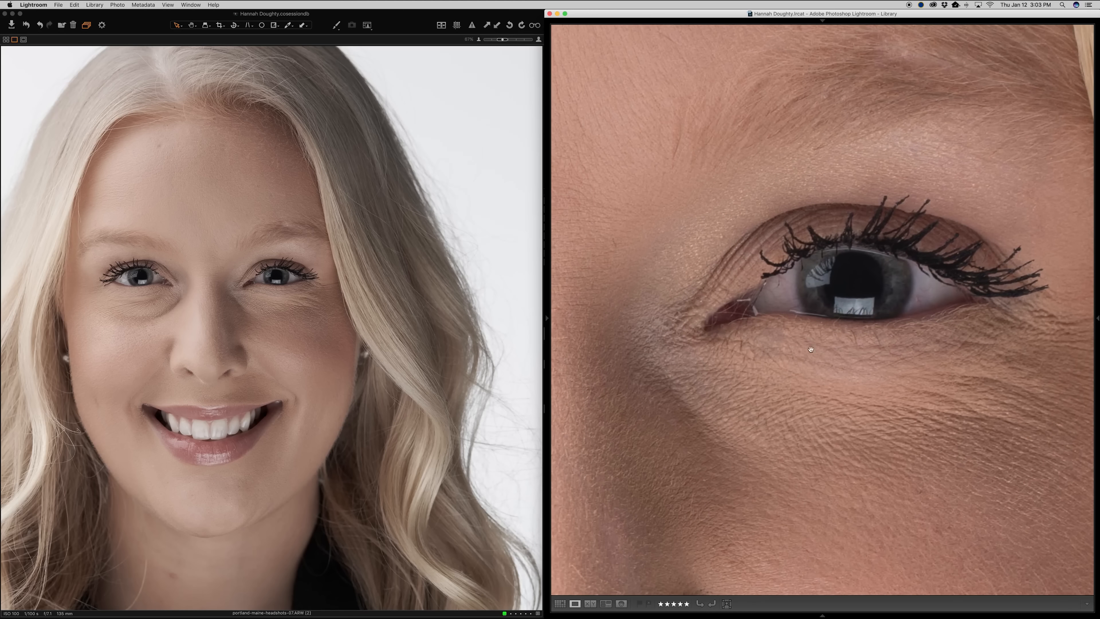
left_click(712, 343)
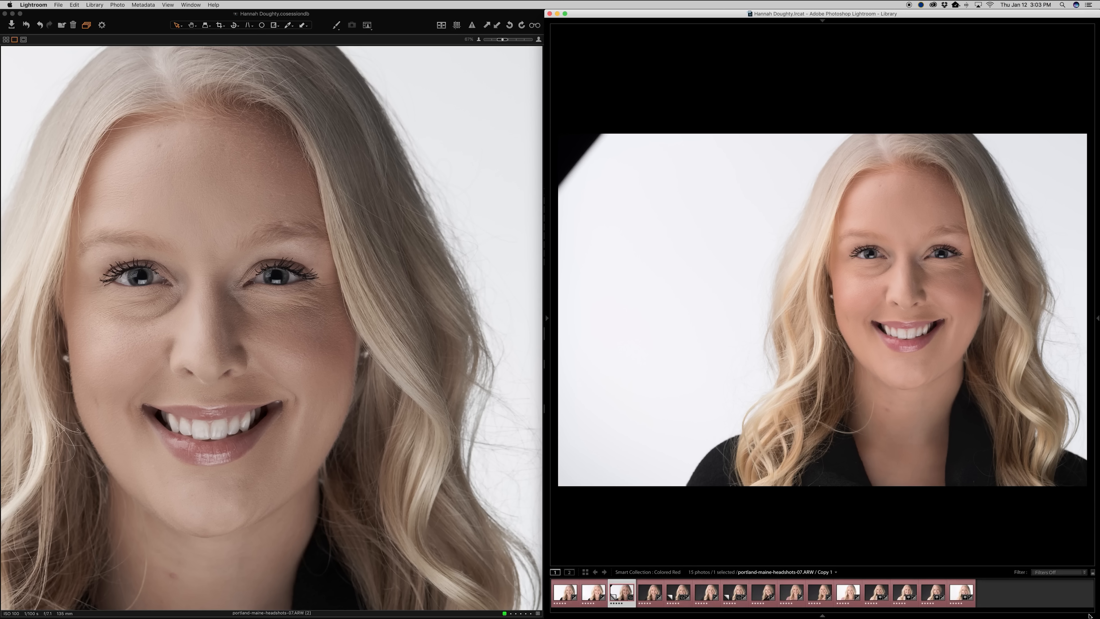
mouse_move(1090, 611)
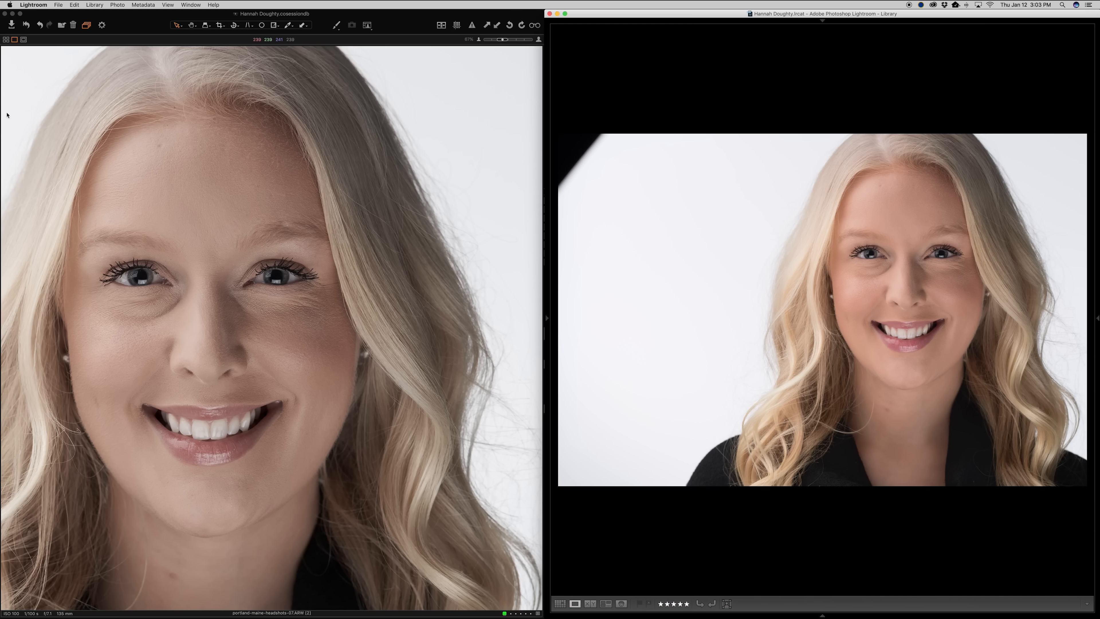
Compare the same eye's detail using the Loupe in Capture One and a close-up zoom of the headshot in Lightroom.
left_click(259, 356)
key("p")
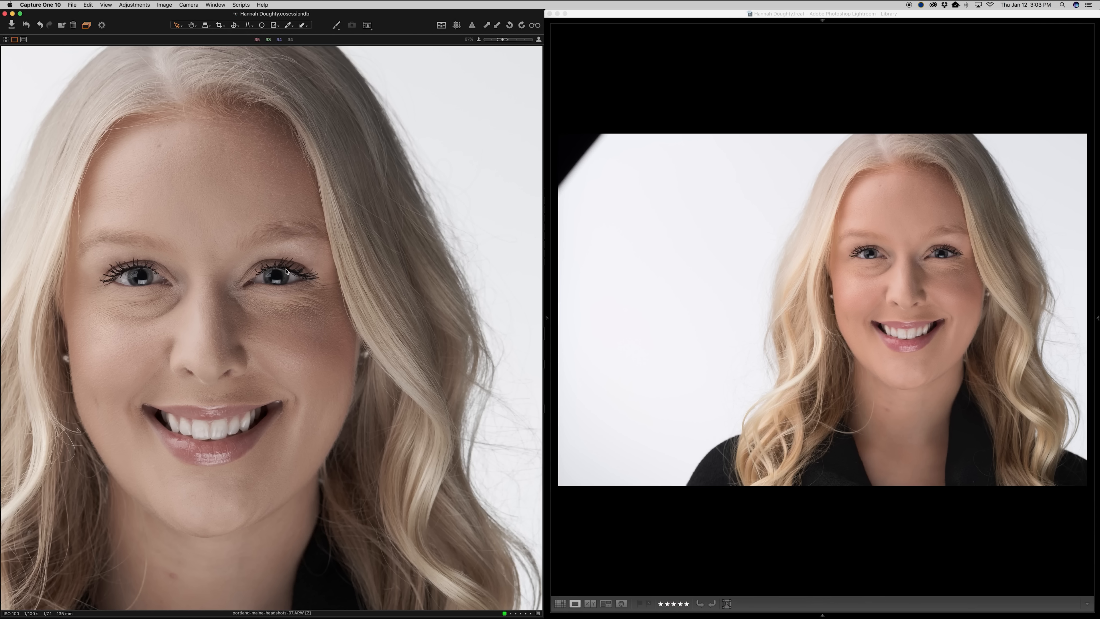
left_click(278, 272)
left_click_drag(278, 272, 276, 276)
left_click(936, 254)
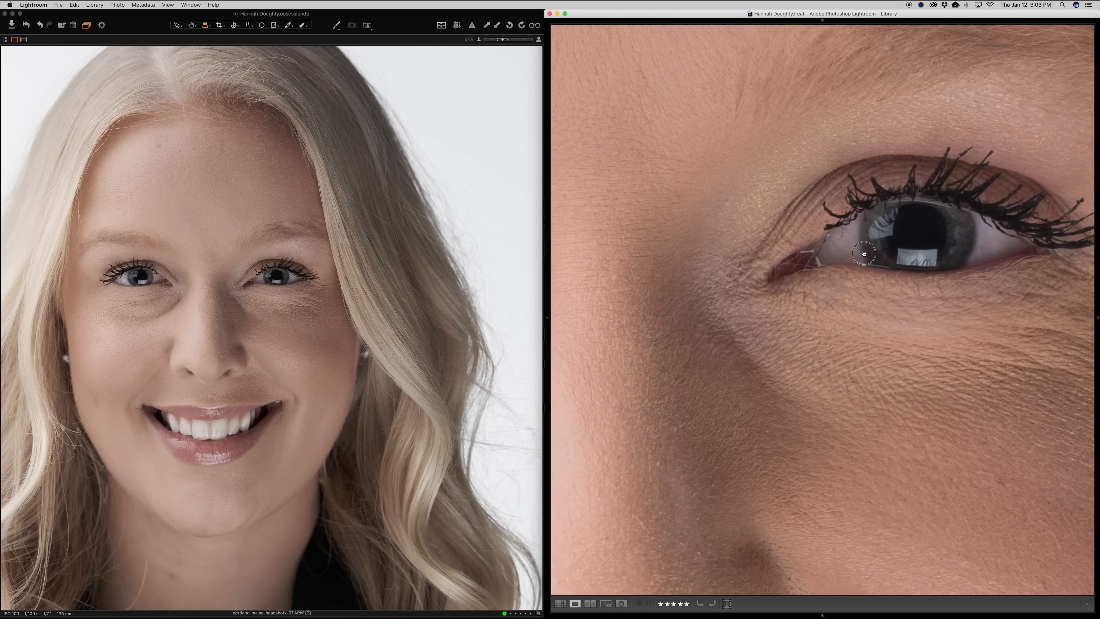
left_click(297, 261)
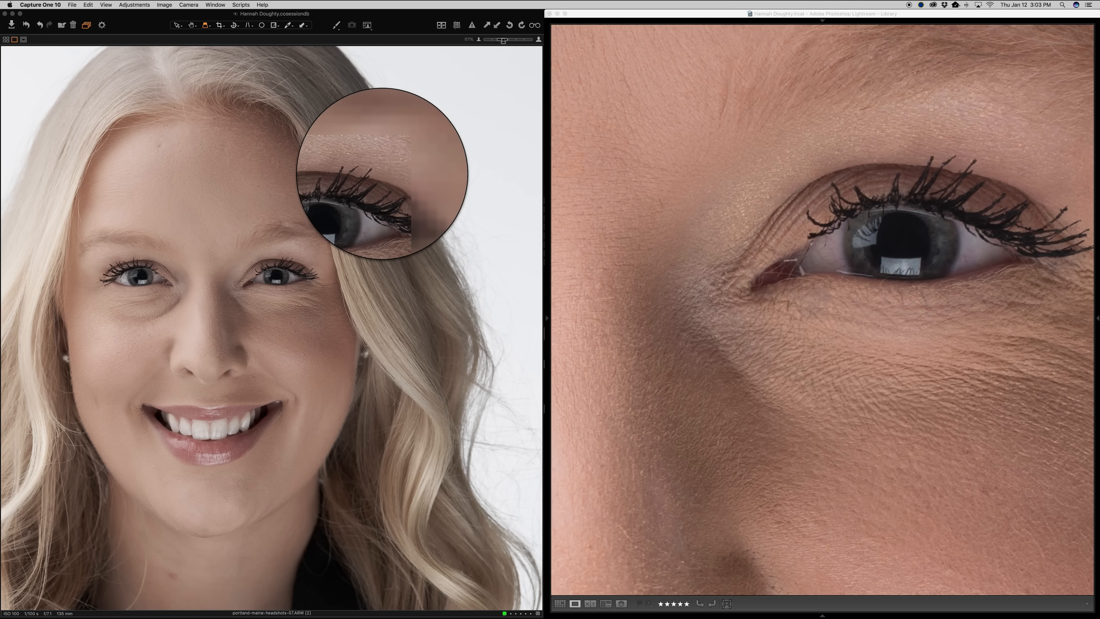
mouse_move(289, 263)
left_mouse_down()
mouse_move(241, 315)
mouse_move(271, 269)
left_mouse_up()
left_click_drag(356, 246, 356, 246)
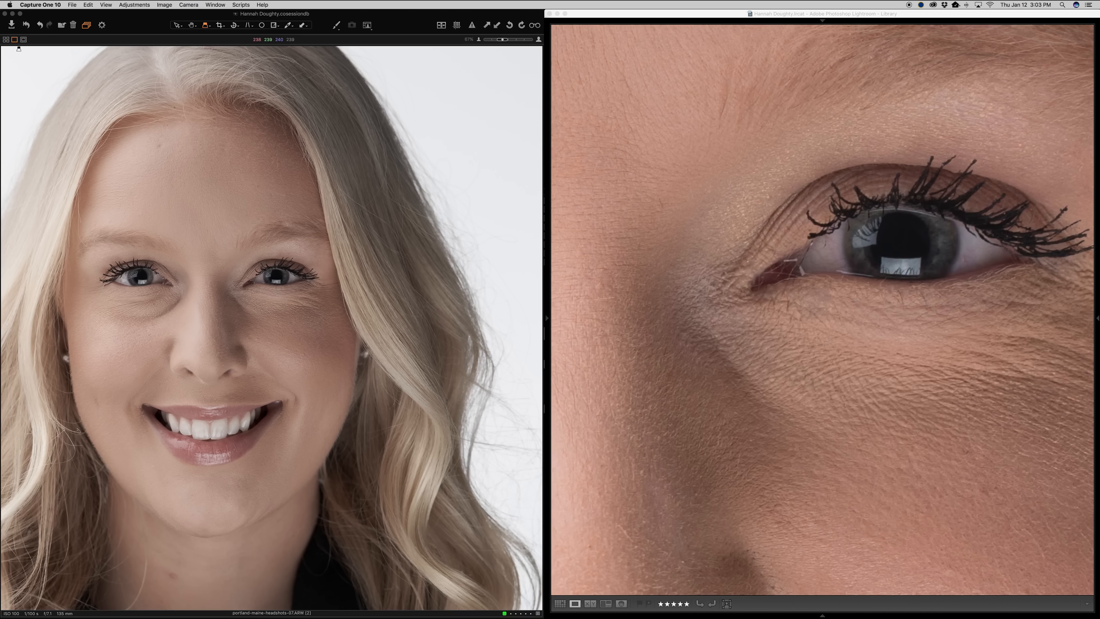
Zoom the headshot out to the full frame in both programs and nudge the Capture One window slightly toward the Lightroom window.
left_click(819, 382)
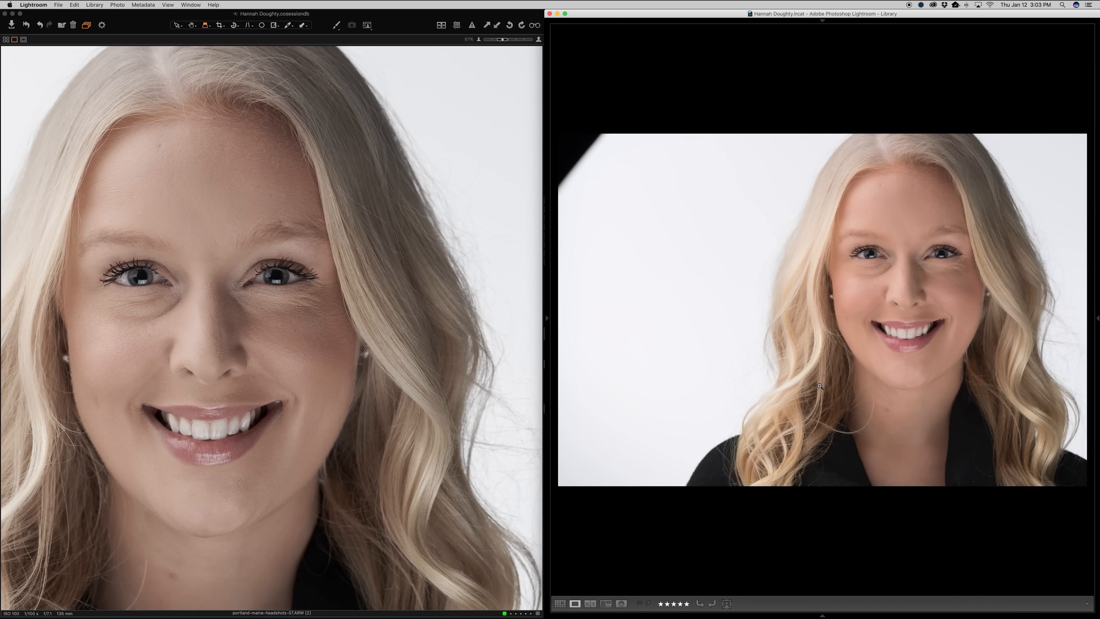
left_click_drag(197, 371, 299, 352)
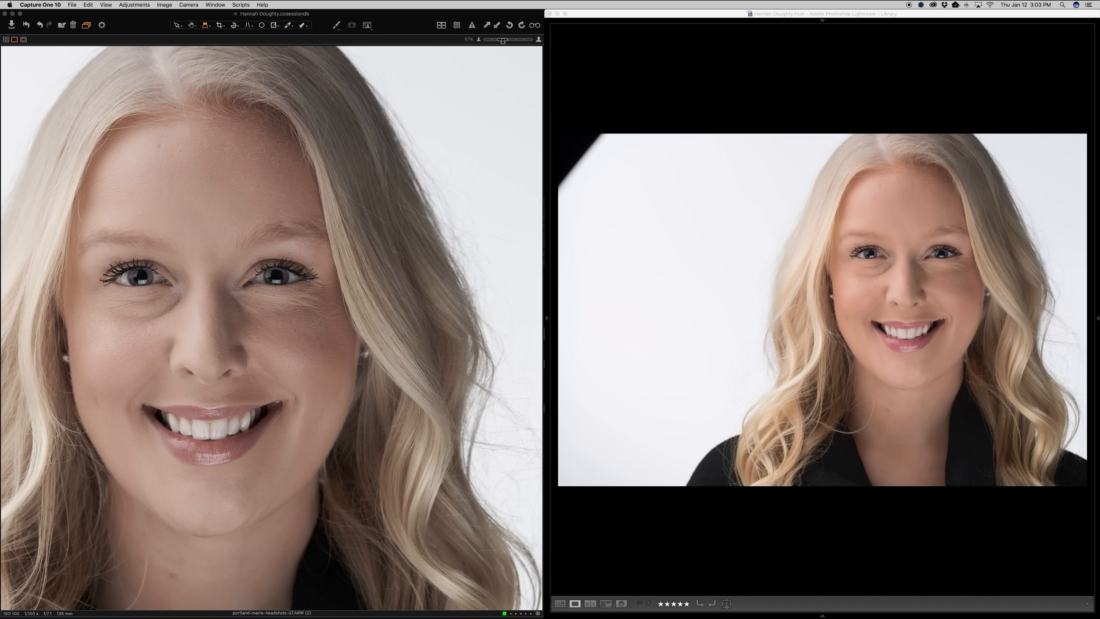
left_click_drag(504, 39, 482, 41)
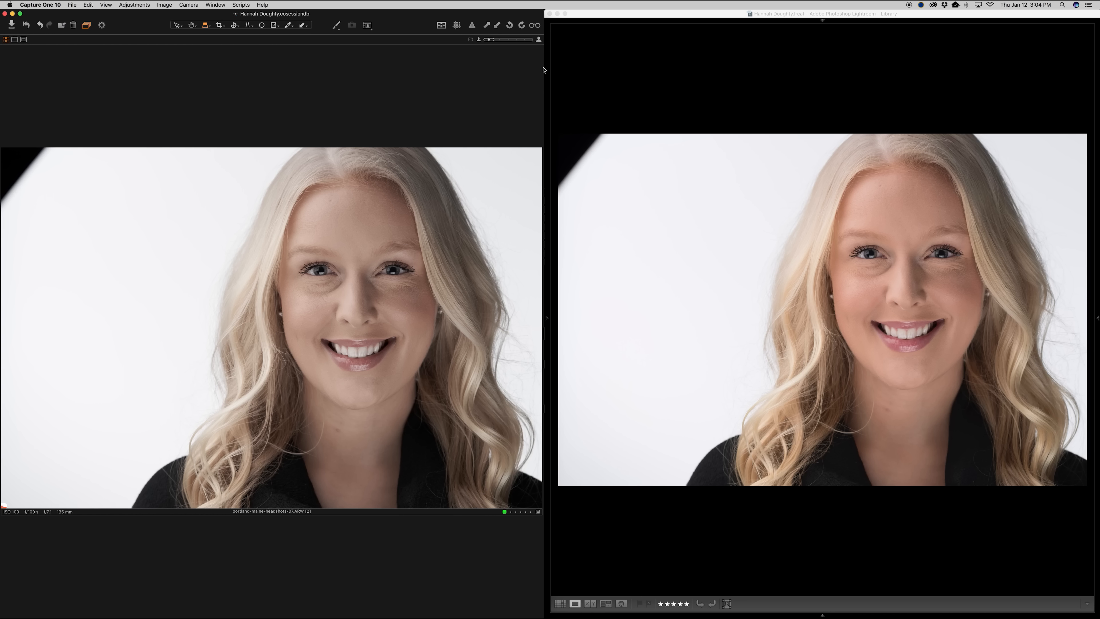
left_click(450, 96)
left_click_drag(396, 15, 397, 15)
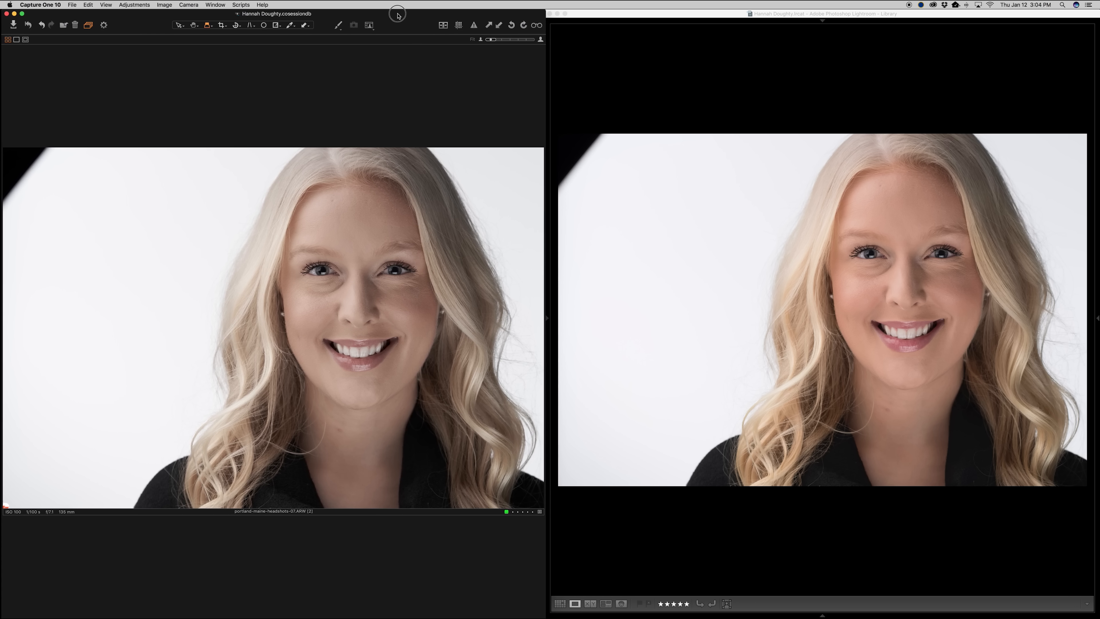
Show the tools and browser in Capture One again around the full-frame headshot.
left_click(106, 5)
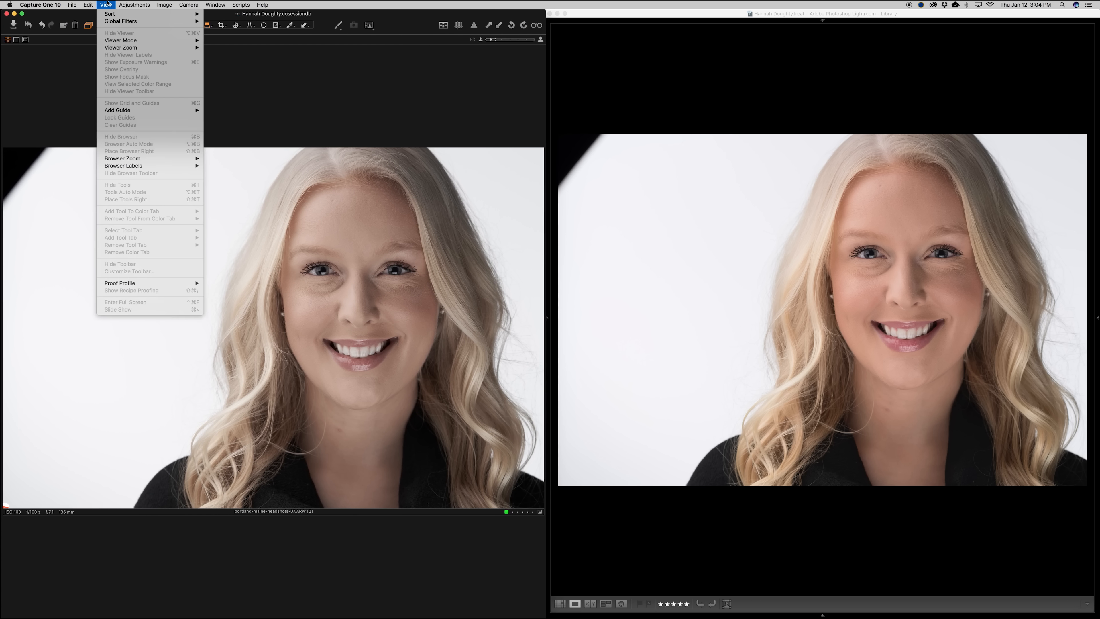
mouse_move(215, 4)
mouse_move(226, 54)
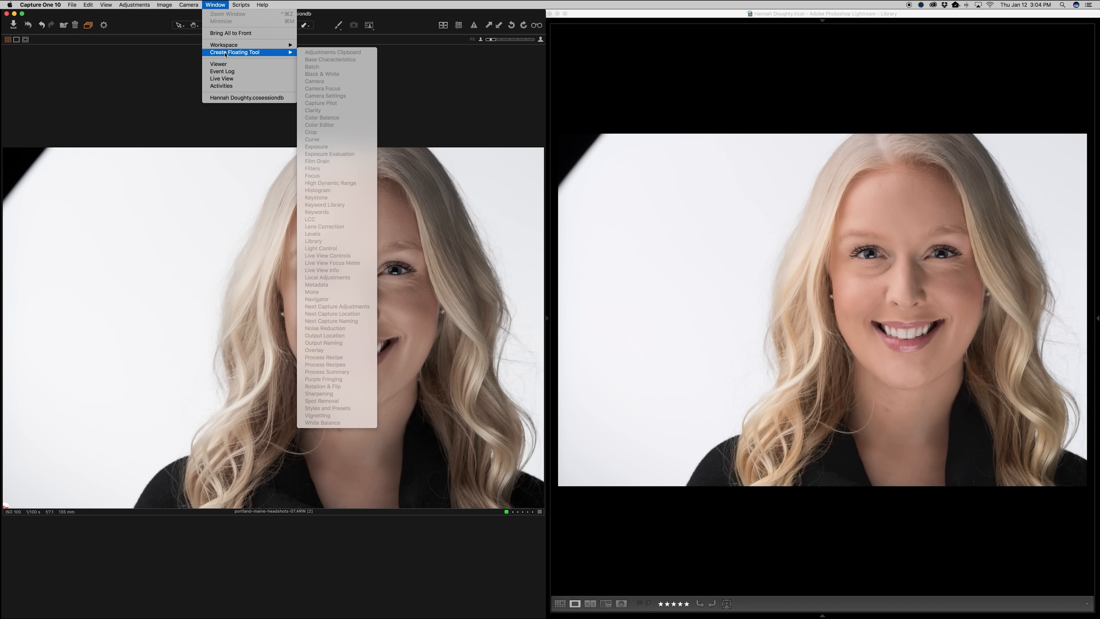
mouse_move(107, 4)
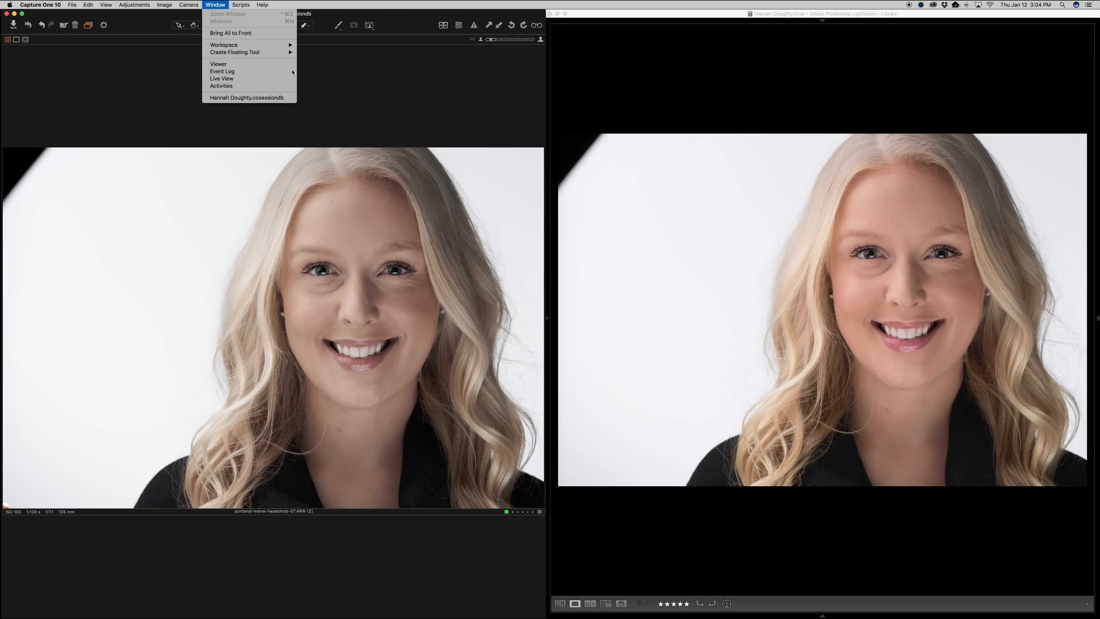
left_click(325, 141)
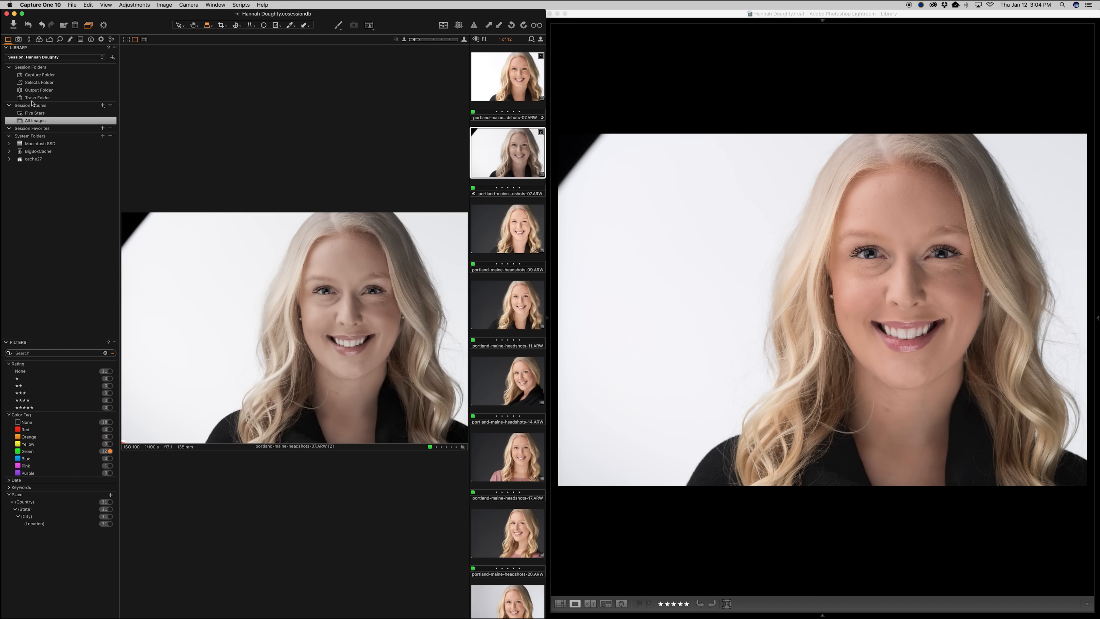
Try the Sony camera's Generic ICC profile on the headshot variant, settle on its Standard profile and inspect the eyes with the Loupe.
left_click(29, 39)
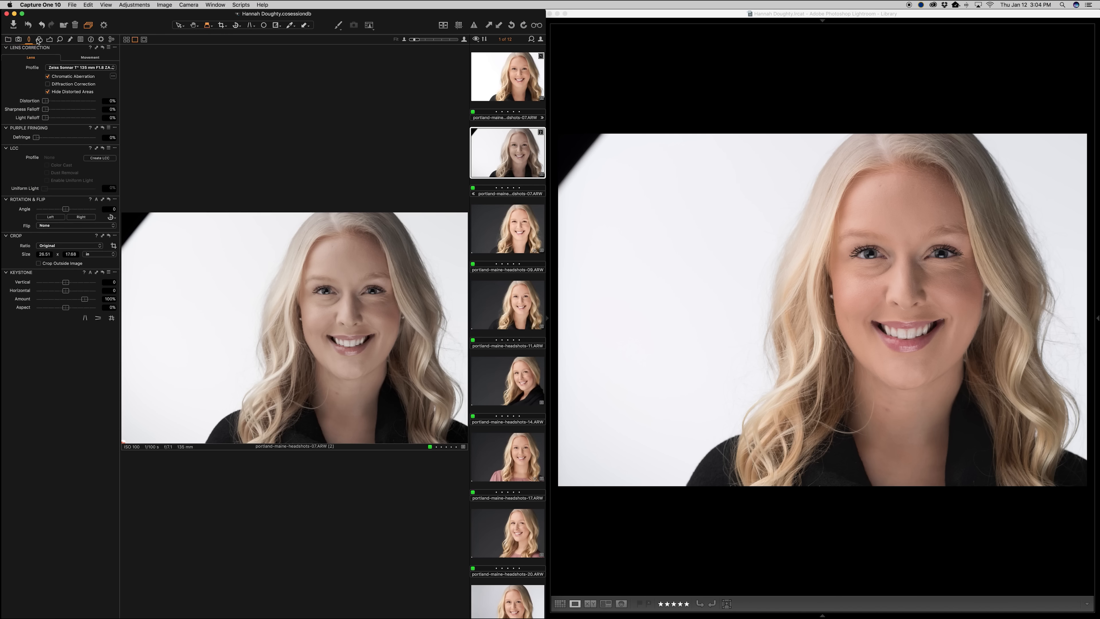
left_click(38, 40)
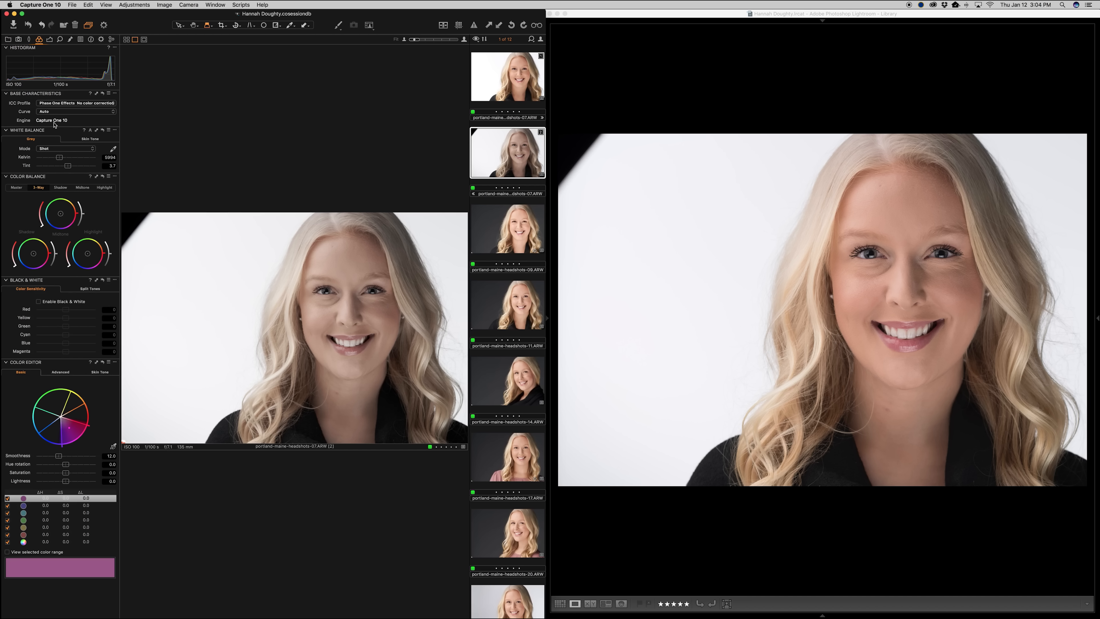
left_click(51, 104)
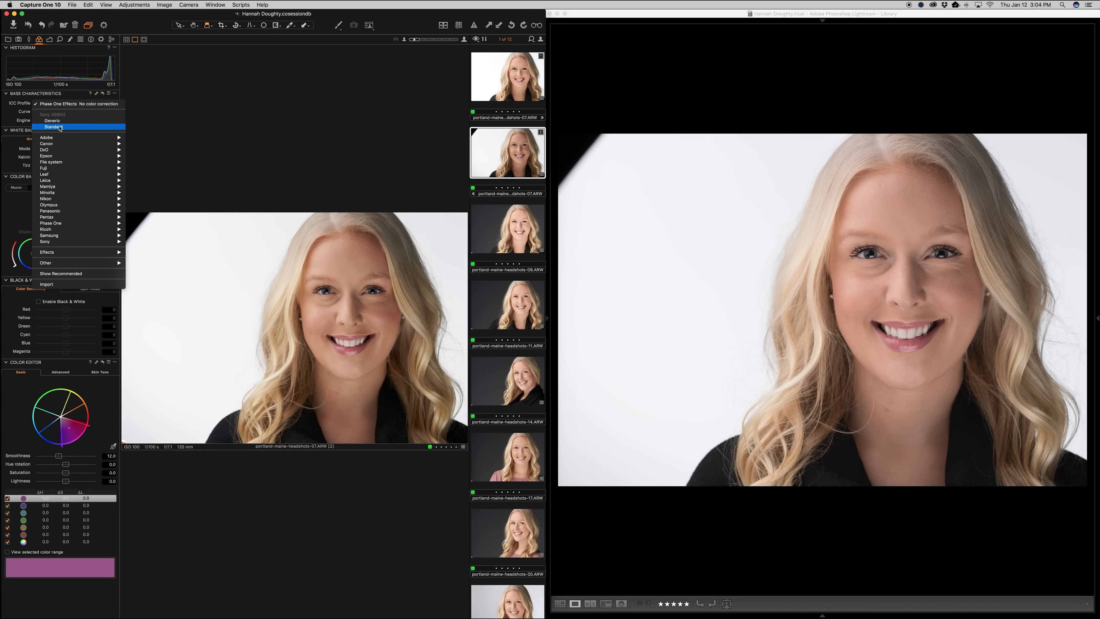
left_click(58, 121)
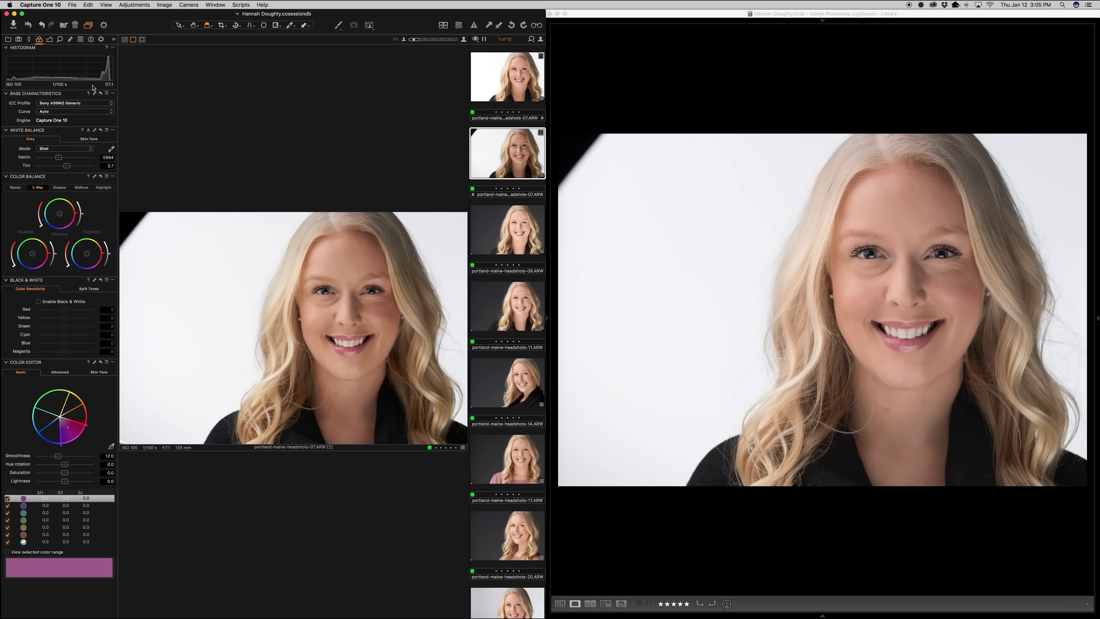
left_click(56, 105)
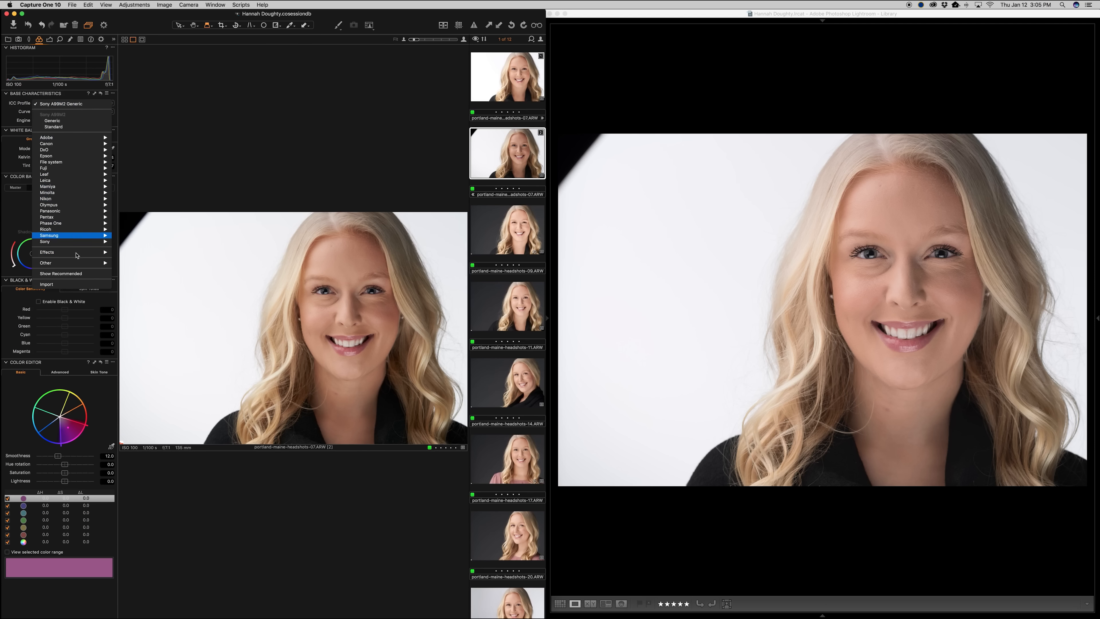
left_click(66, 126)
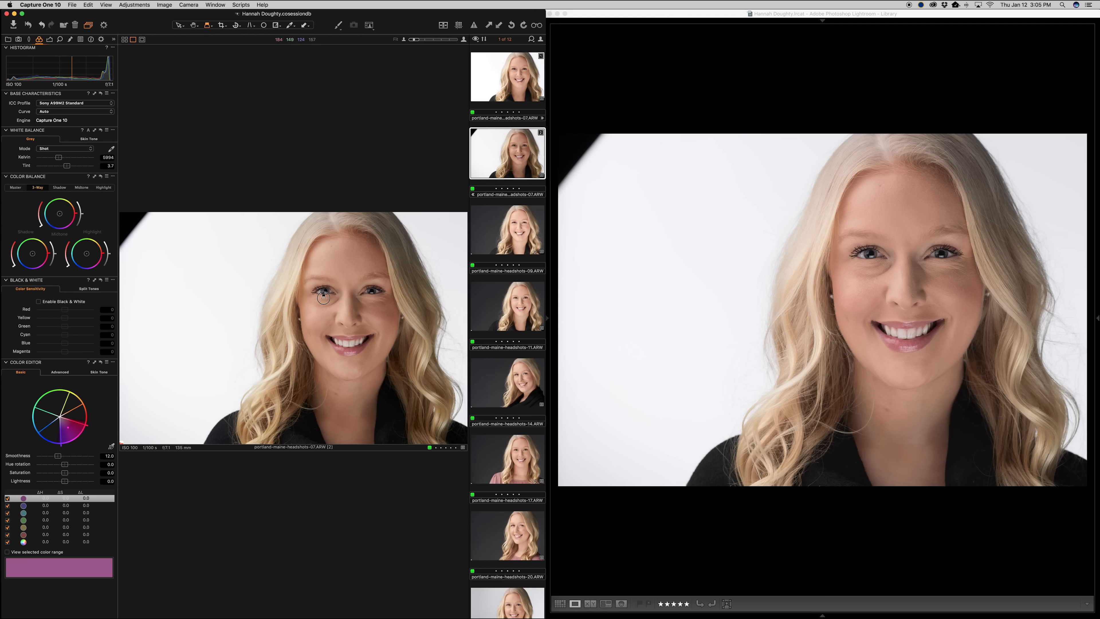
left_click_drag(323, 298, 369, 308)
Select the Draw Mask brush for local adjustments and review the available layer types and mask display options.
left_click(70, 40)
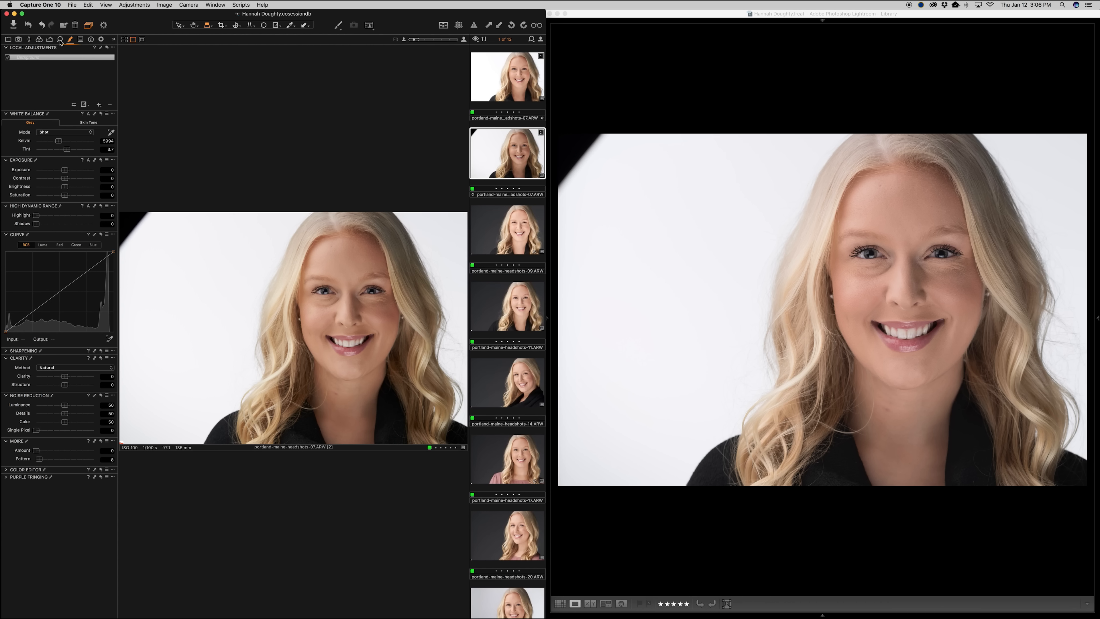
left_click(87, 105)
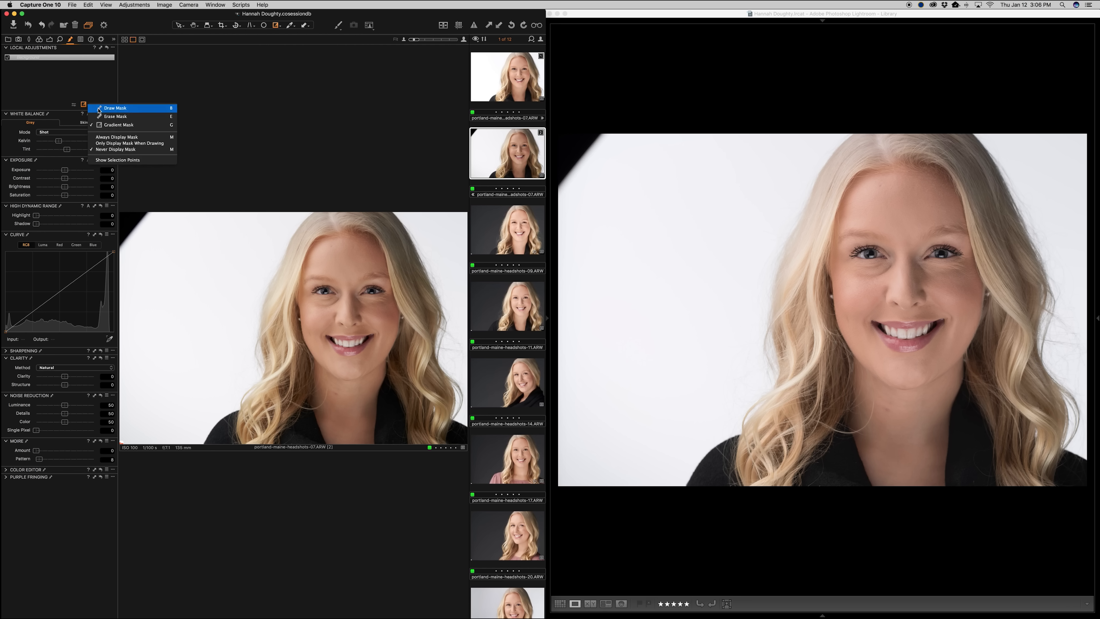
left_click(101, 108)
left_click(99, 106)
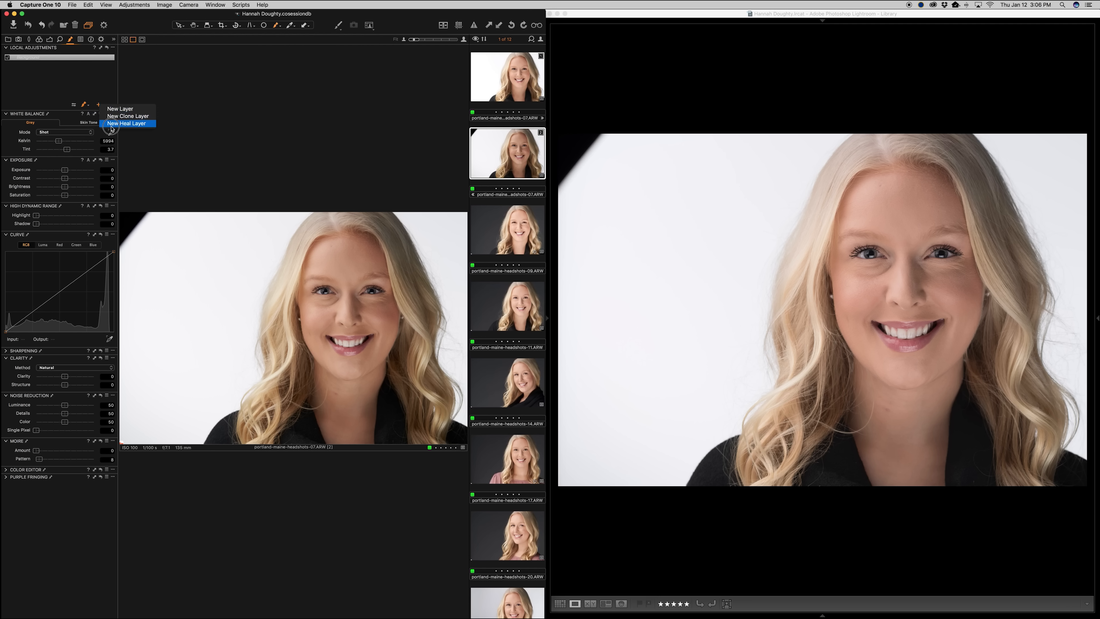
left_click(77, 82)
left_click(88, 106)
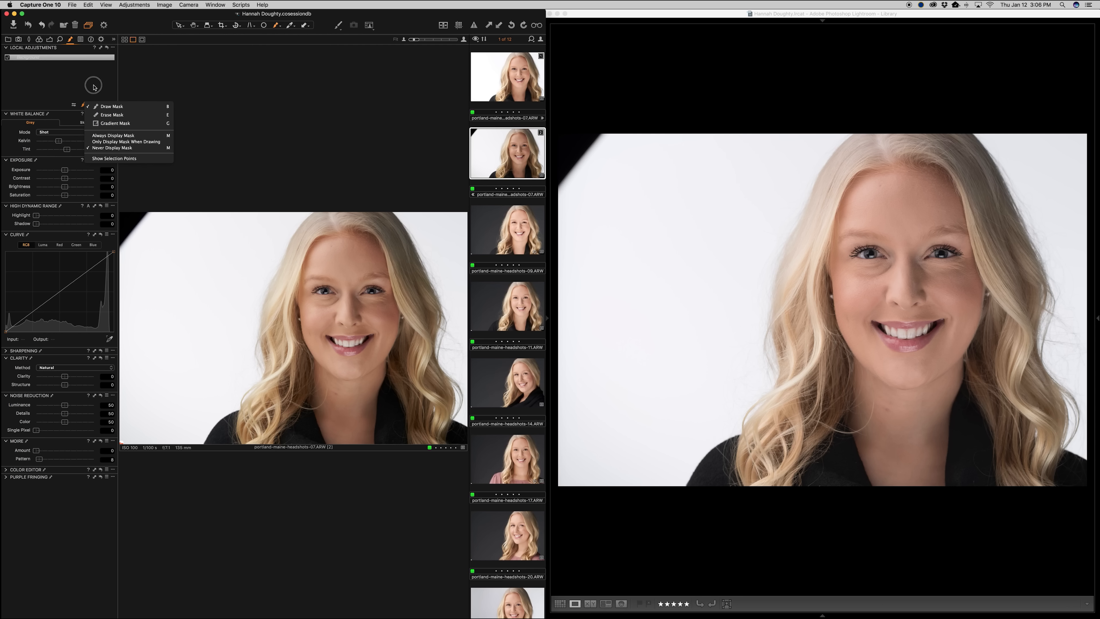
left_click(94, 87)
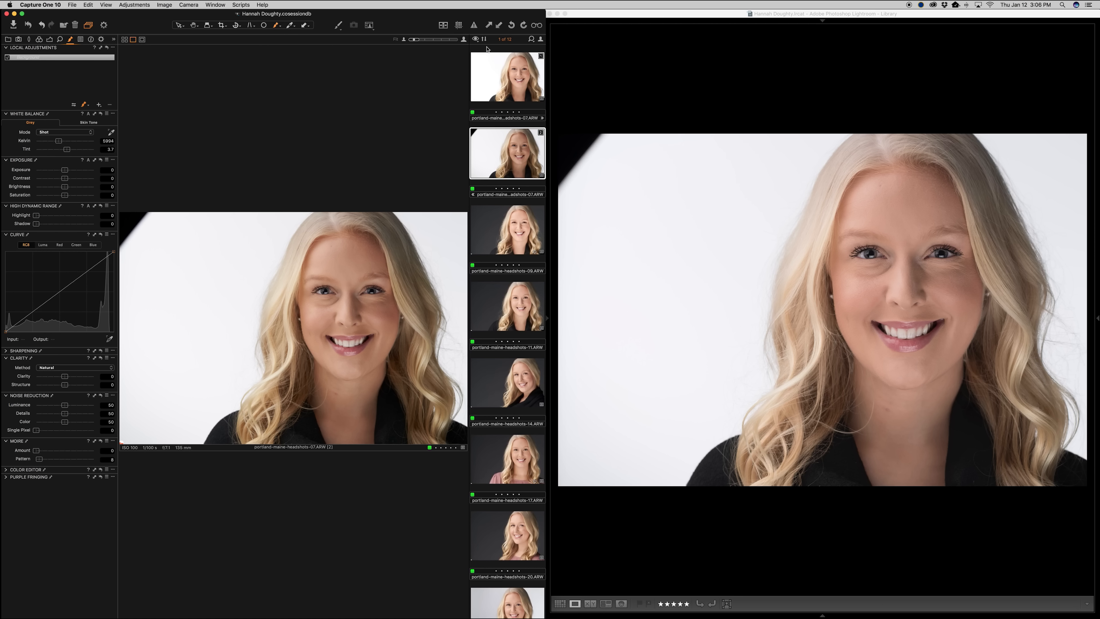
Look through the tools that Capture One offers as floating tools.
left_click(213, 5)
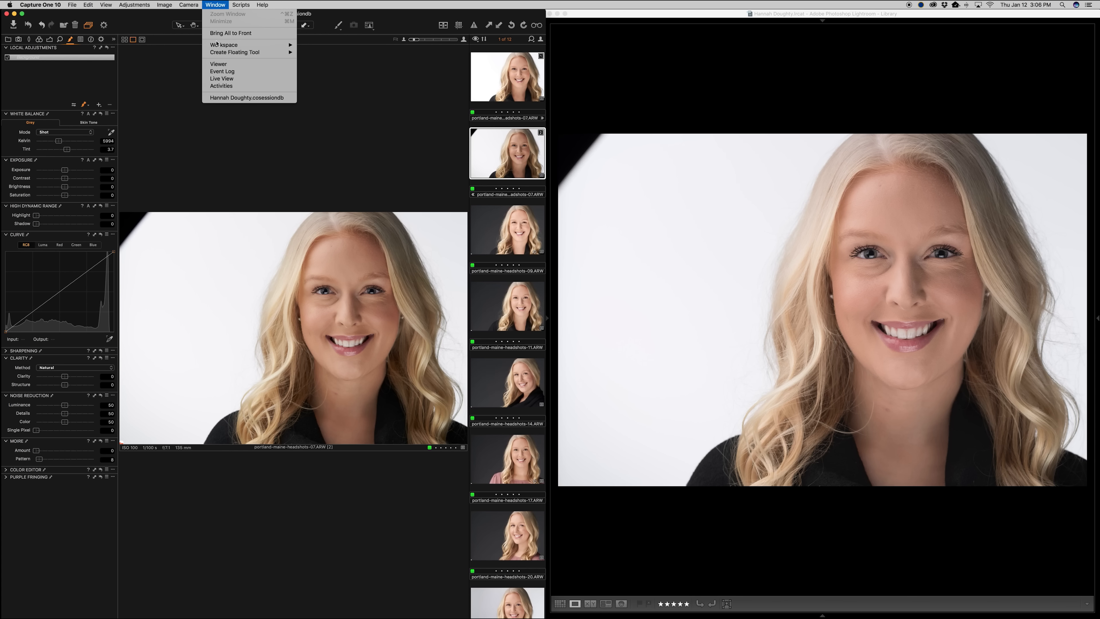
mouse_move(218, 45)
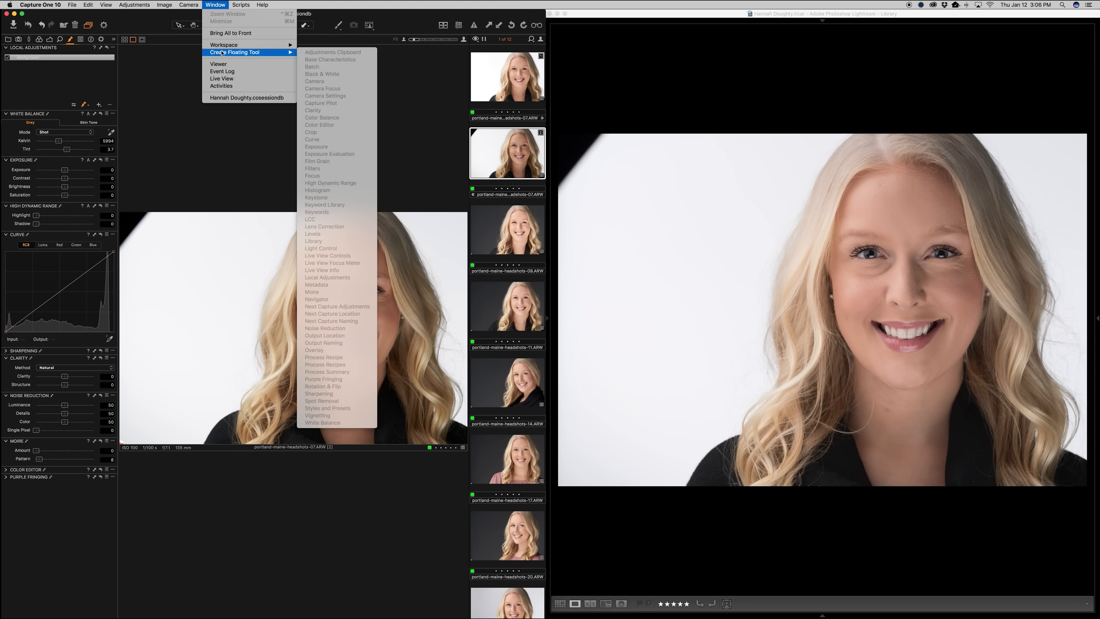
left_click(265, 174)
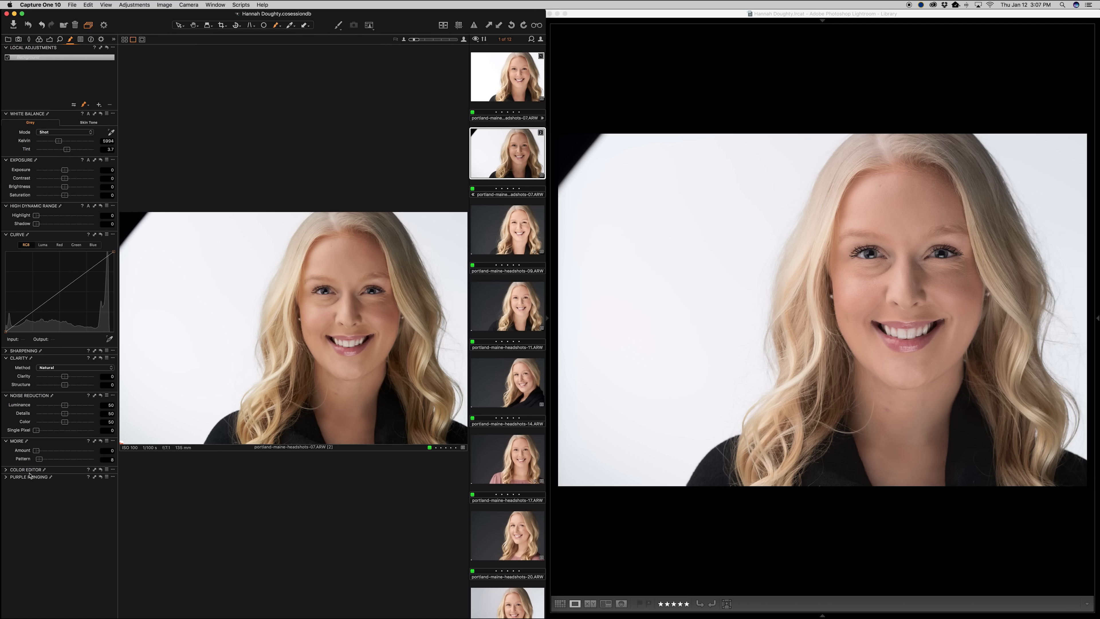
Examine which tools can be added to the Local Adjustments and Color tool sets and which can be removed from the Color set.
right_click(54, 507)
mouse_move(91, 508)
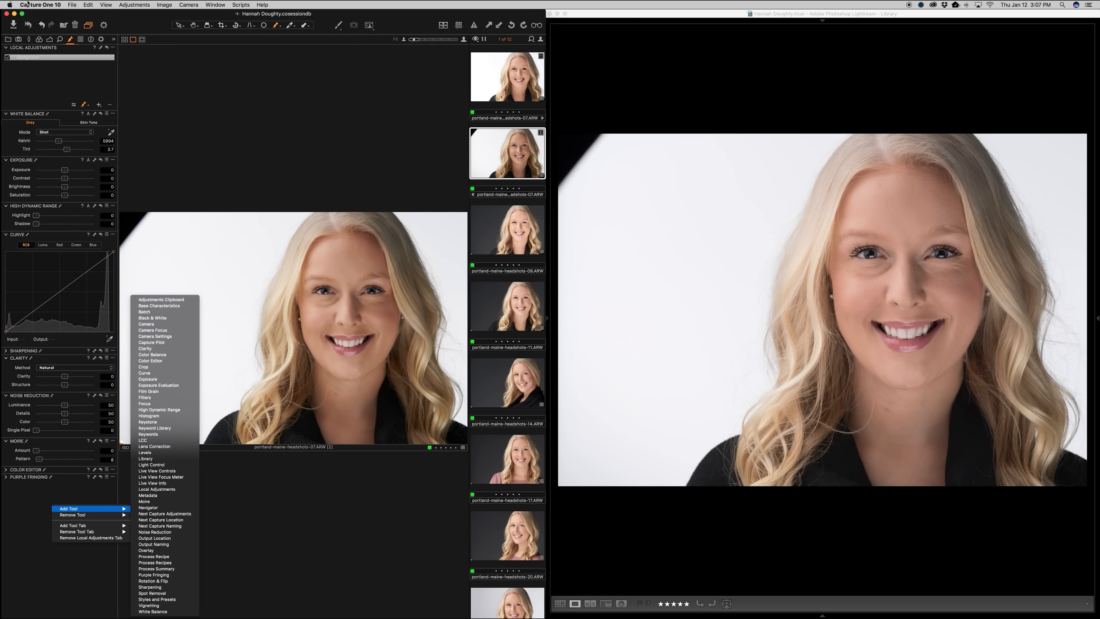
left_click(39, 38)
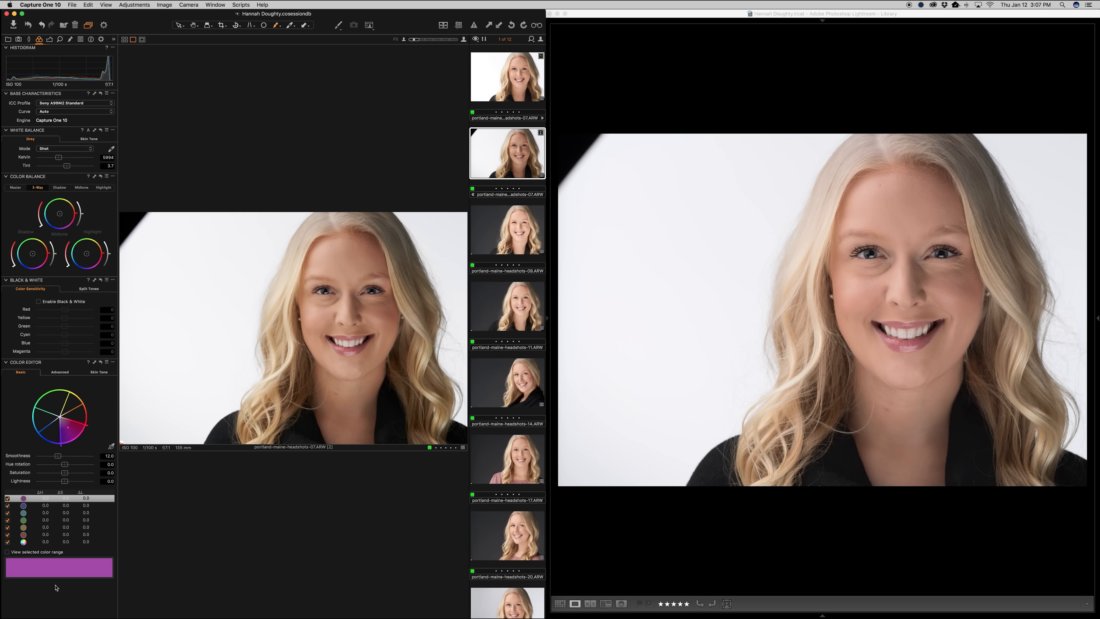
right_click(55, 608)
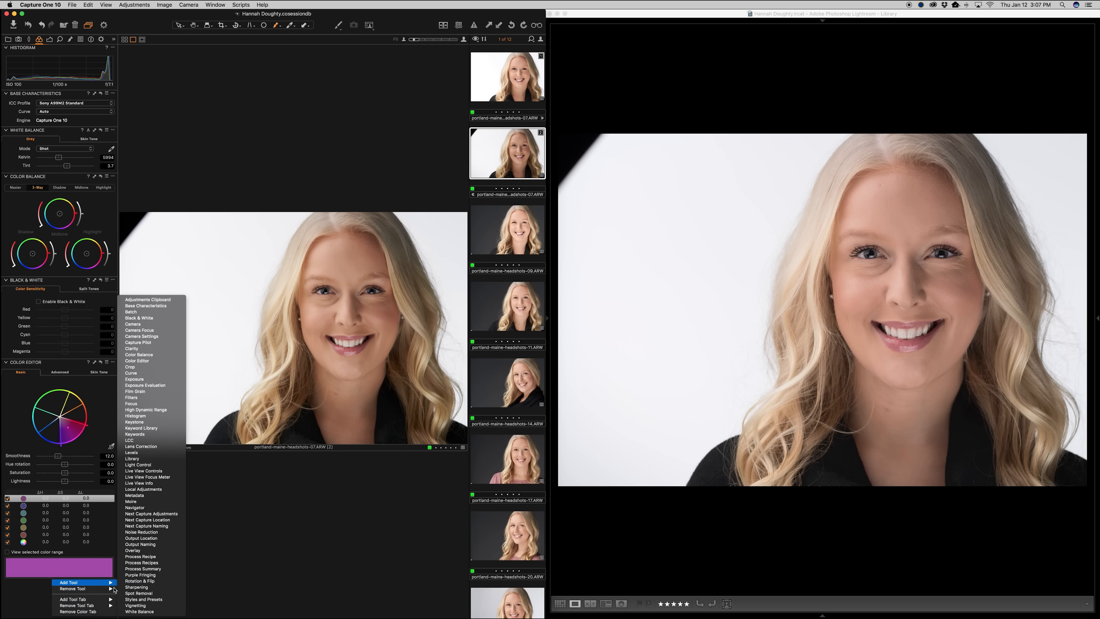
mouse_move(108, 582)
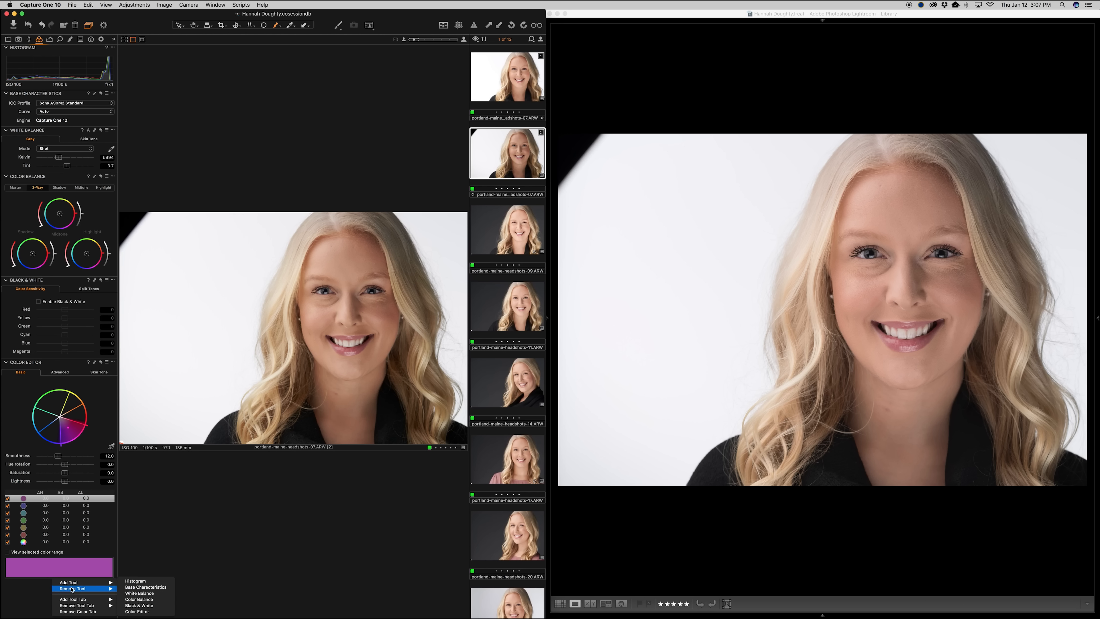
mouse_move(72, 590)
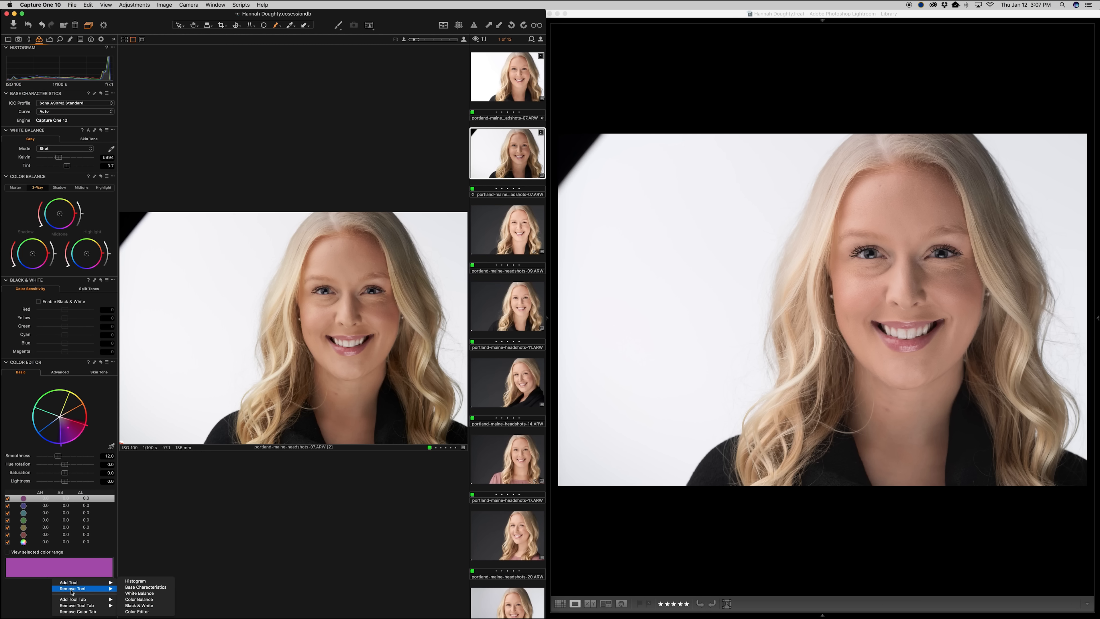
left_click(38, 601)
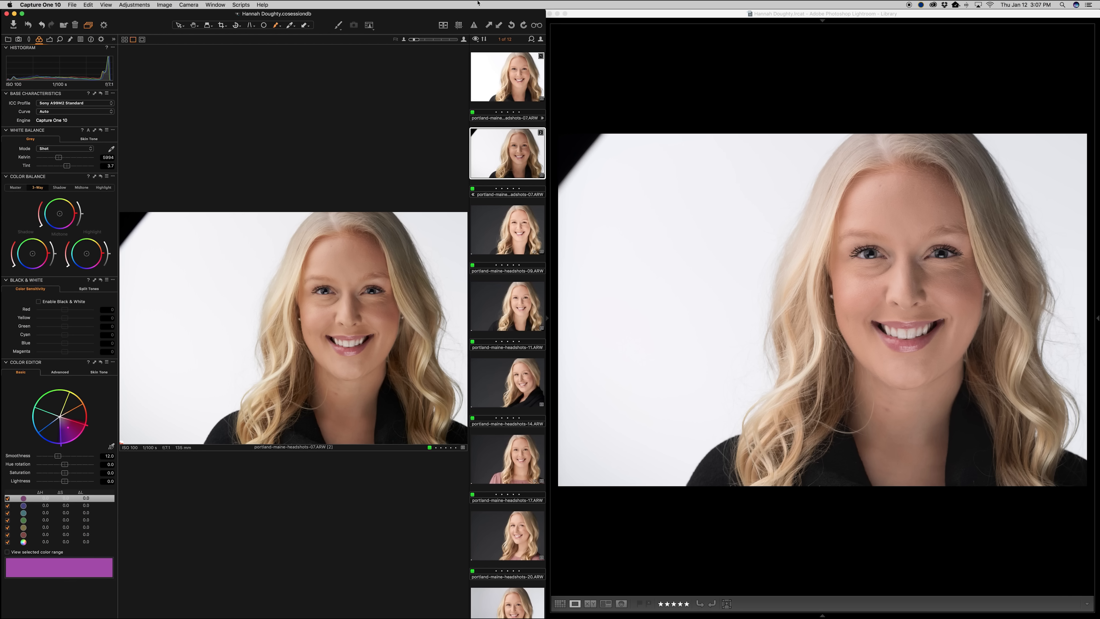